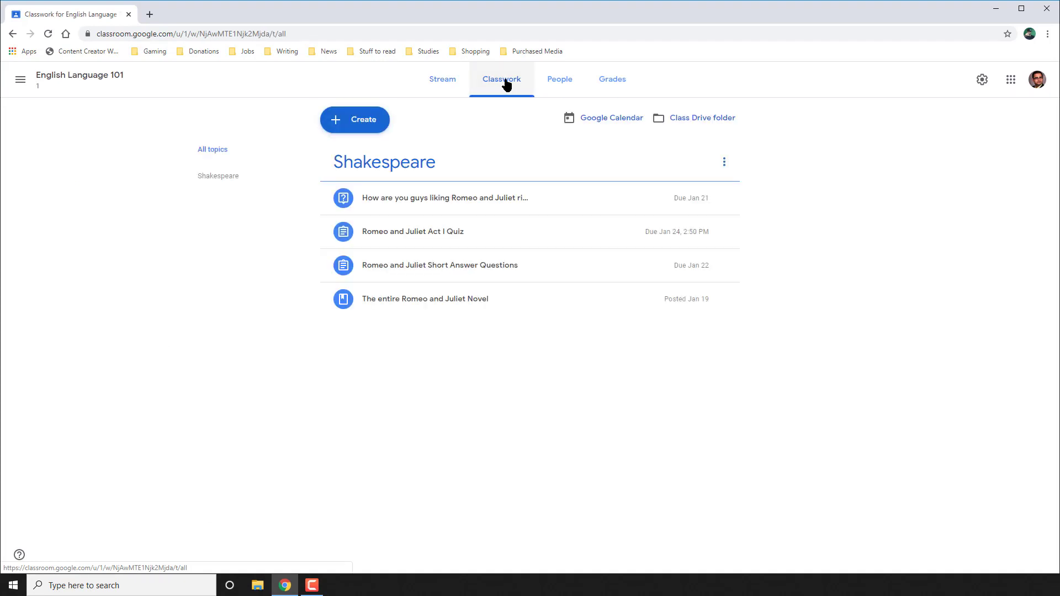
Open the Create menu on the English Language 101 Classwork page
left_click(370, 127)
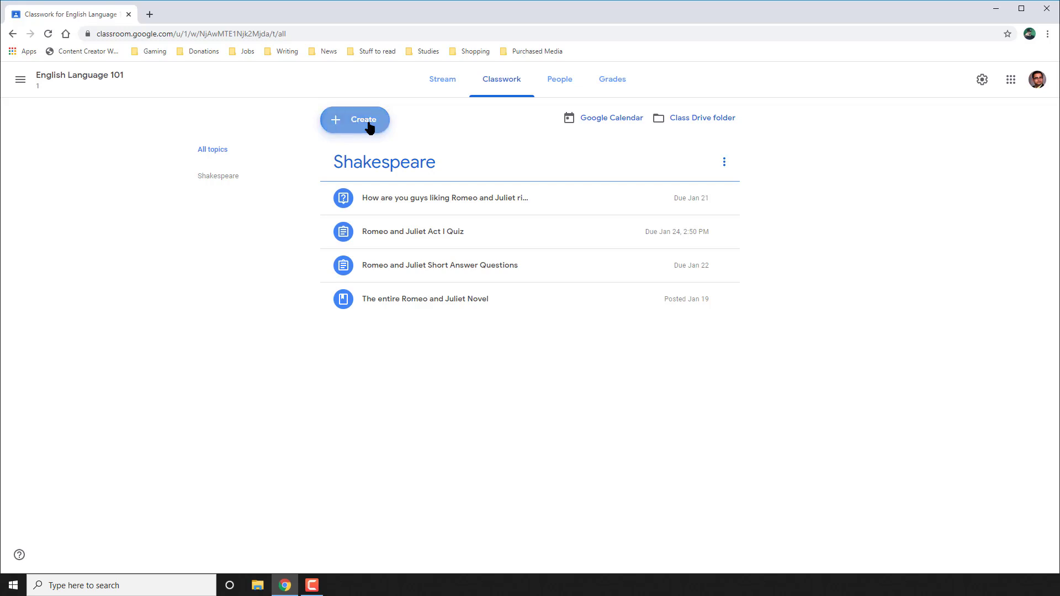
Start a new assignment titled 'Romeo and Juliet Act 1 Central Idea Essay'
left_click(369, 151)
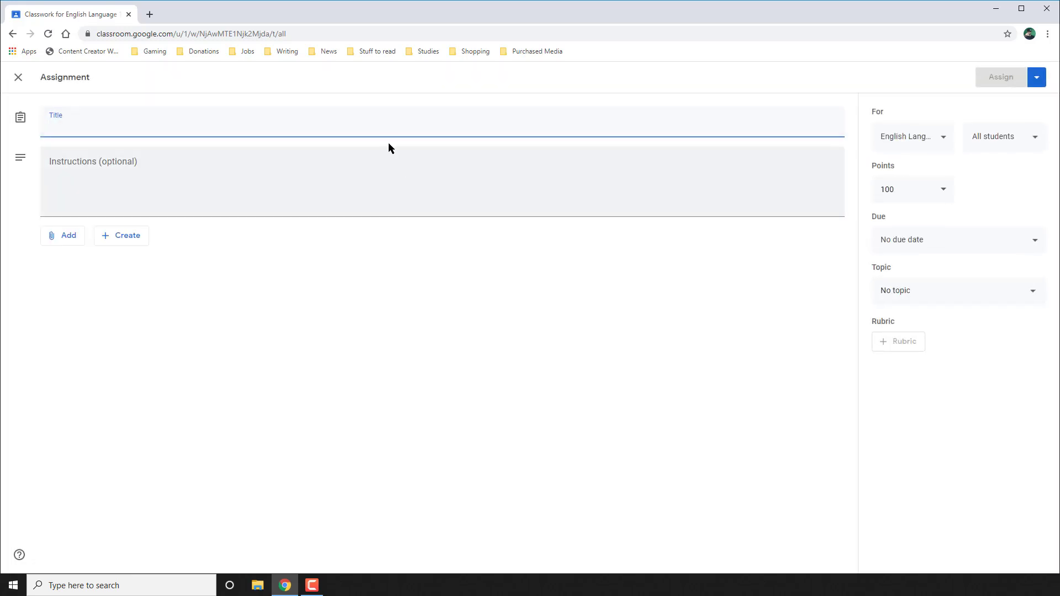
type("Romeo and Juliet Act 1 Central Idea essay")
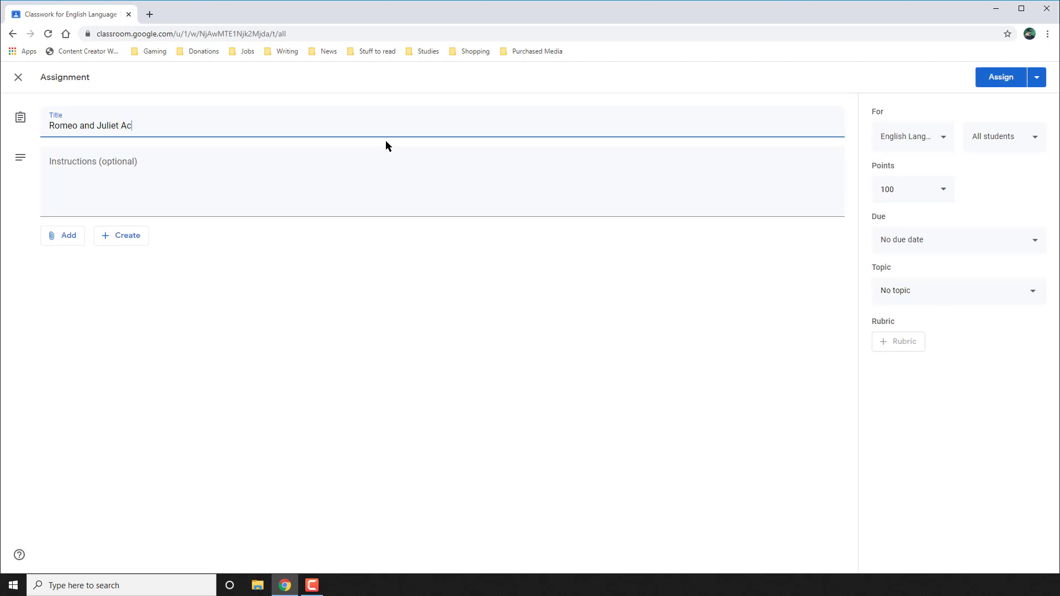
left_click(291, 160)
key("shift+Tab")
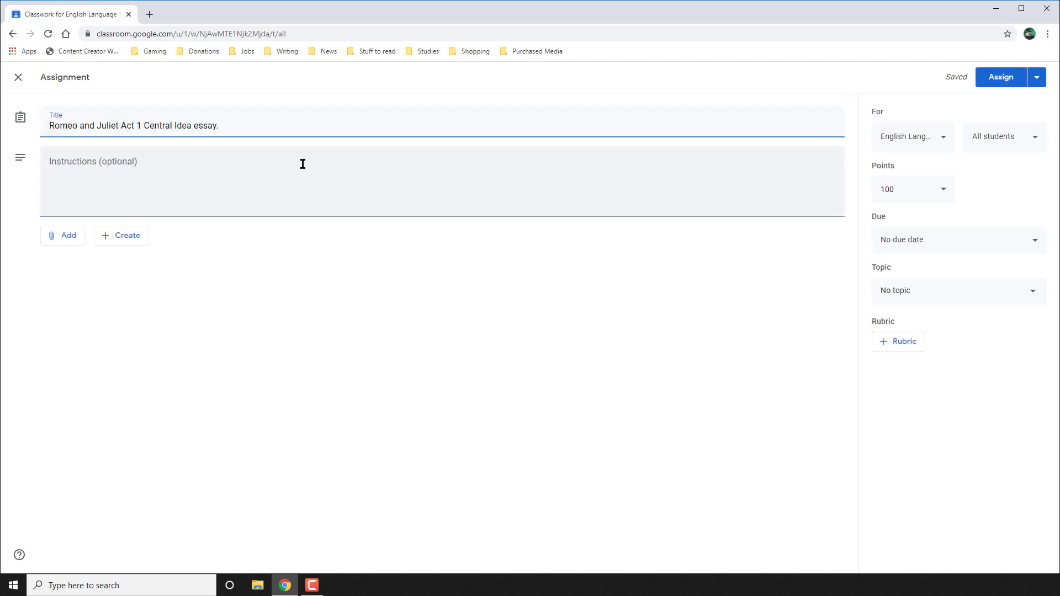
key("BackSpace")
key("BackSpace")
key("BackSpace")
key("BackSpace")
key("BackSpace")
type("Essay")
Enter instructions to complete the central idea essay on the attached document using the rubric
left_click(273, 180)
type("On the at")
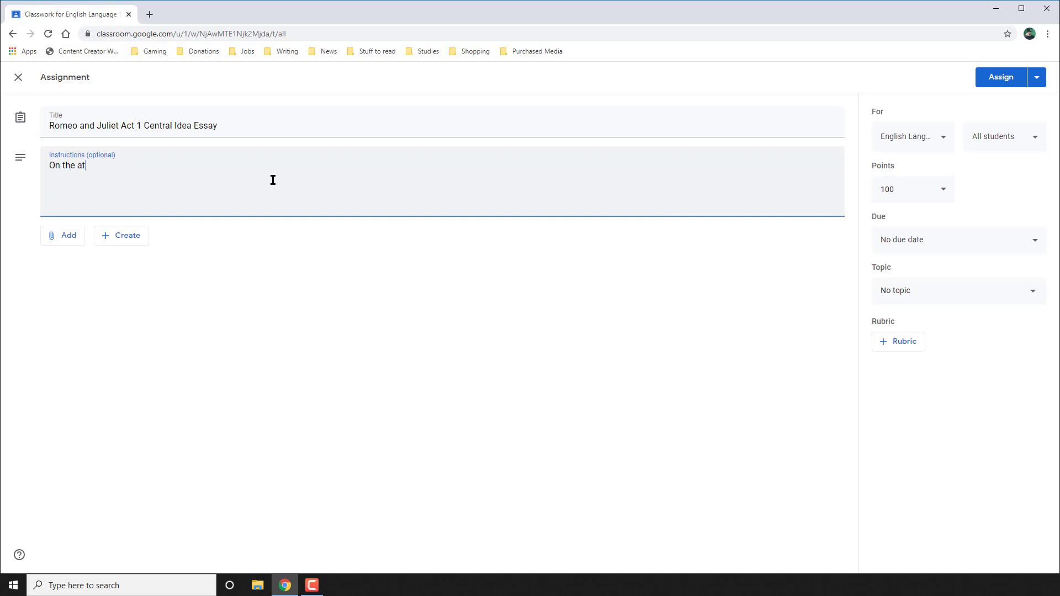
type("tached document complete your central idea essay for Romeo and Juliet.")
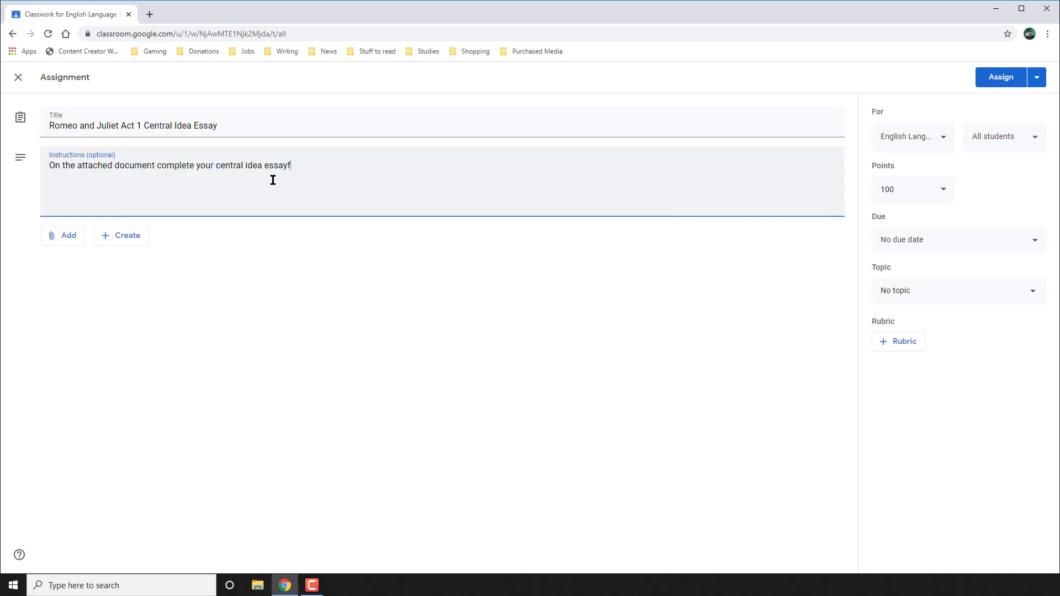
type(" Use the rubric to guide your response.")
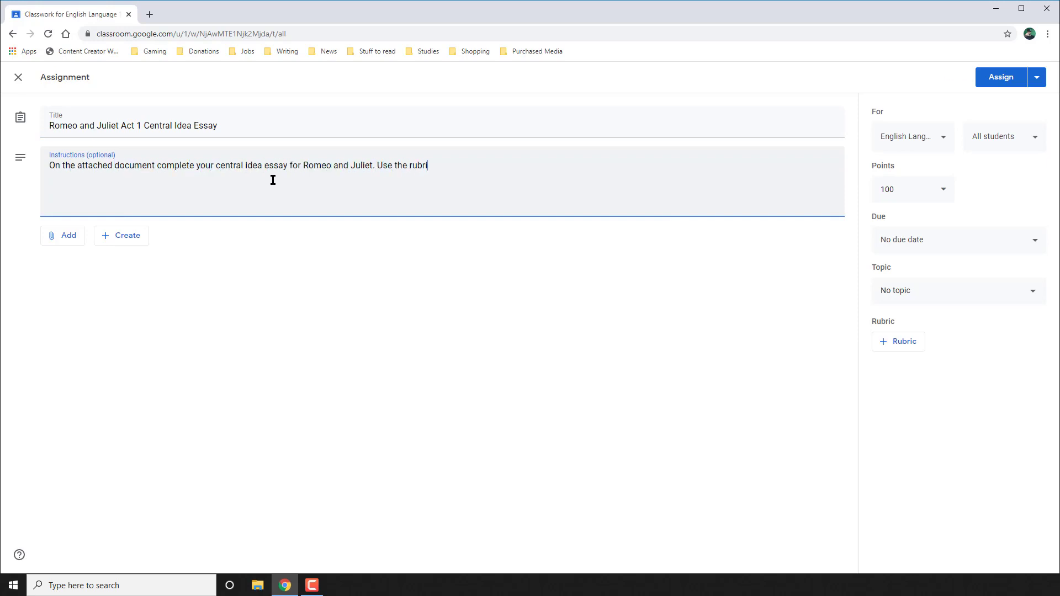
left_click(121, 235)
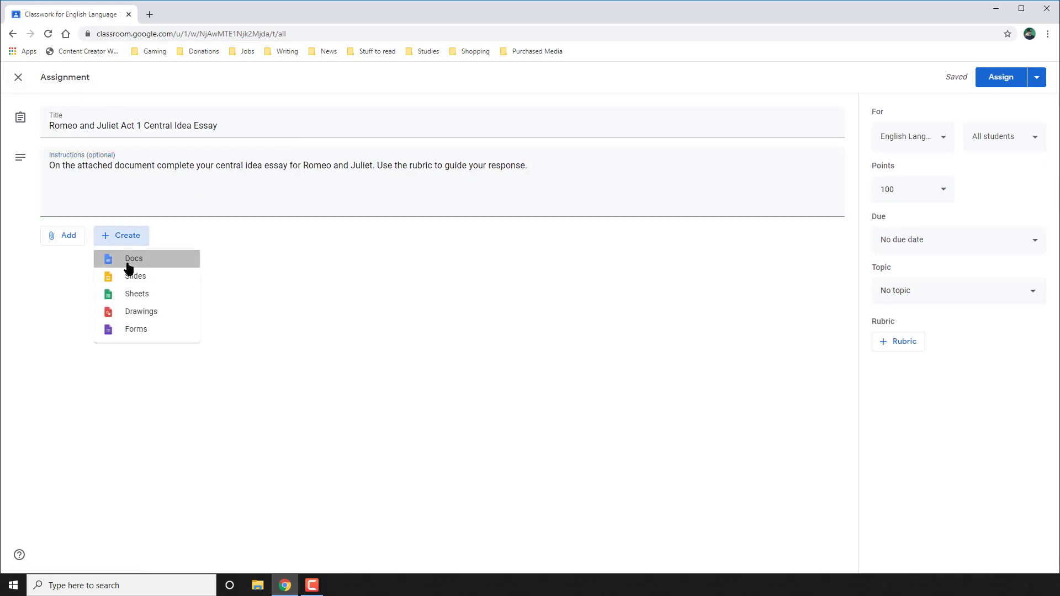
Attach new Doc 'Romeo and Juliet Essay' with 'Type your essay here.', one copy per student
left_click(128, 261)
left_click(99, 75)
type("Romeo and Juliet Essay")
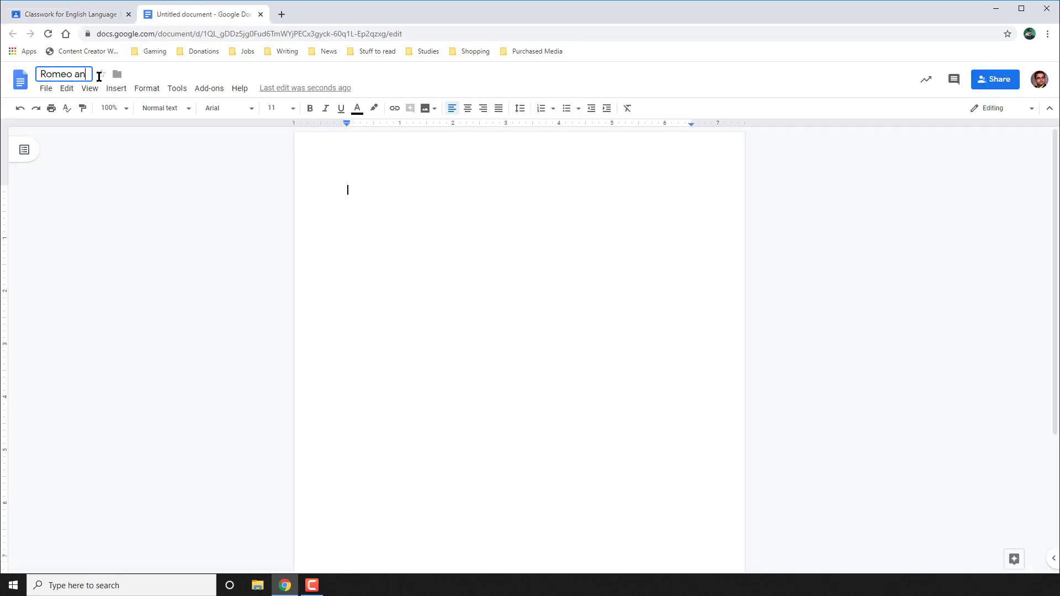
key("Return")
type("Type your essay here.")
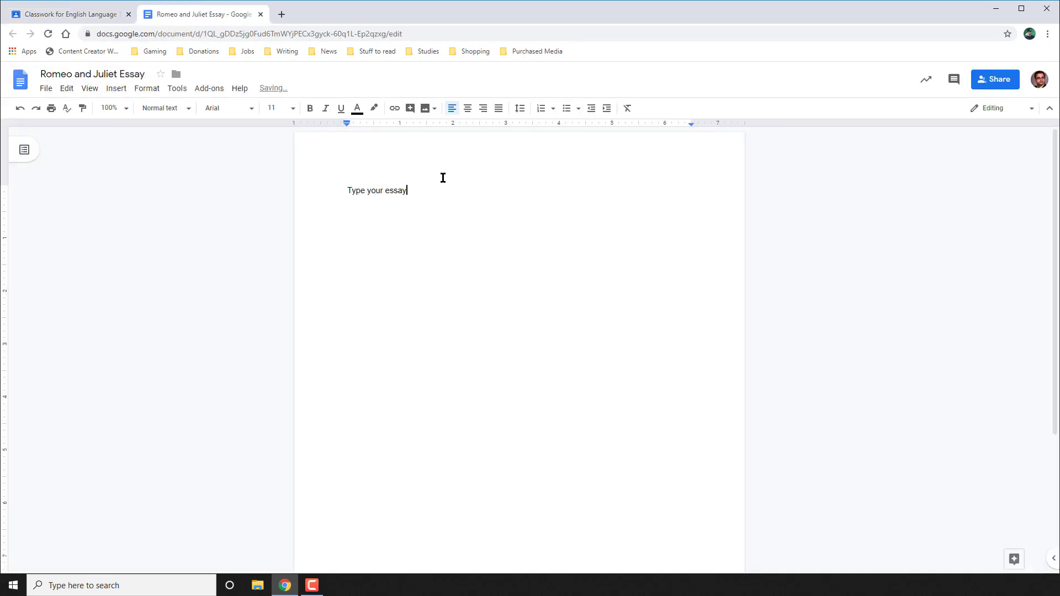
left_click(260, 15)
left_click(781, 277)
left_click(718, 334)
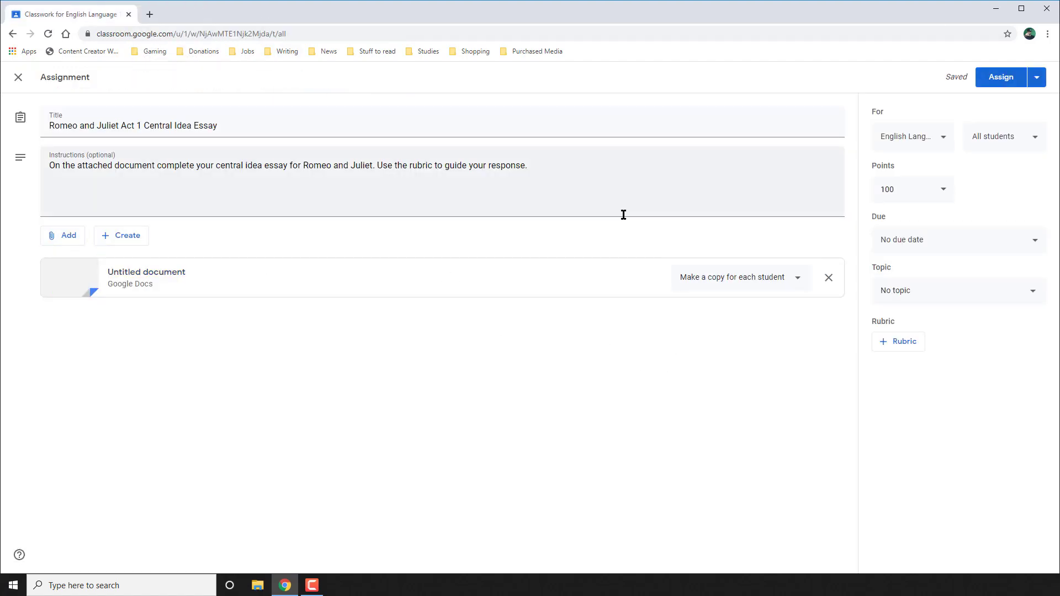
Upload Essay Rubric.pdf from the Desktop folder as an assignment attachment
left_click(64, 236)
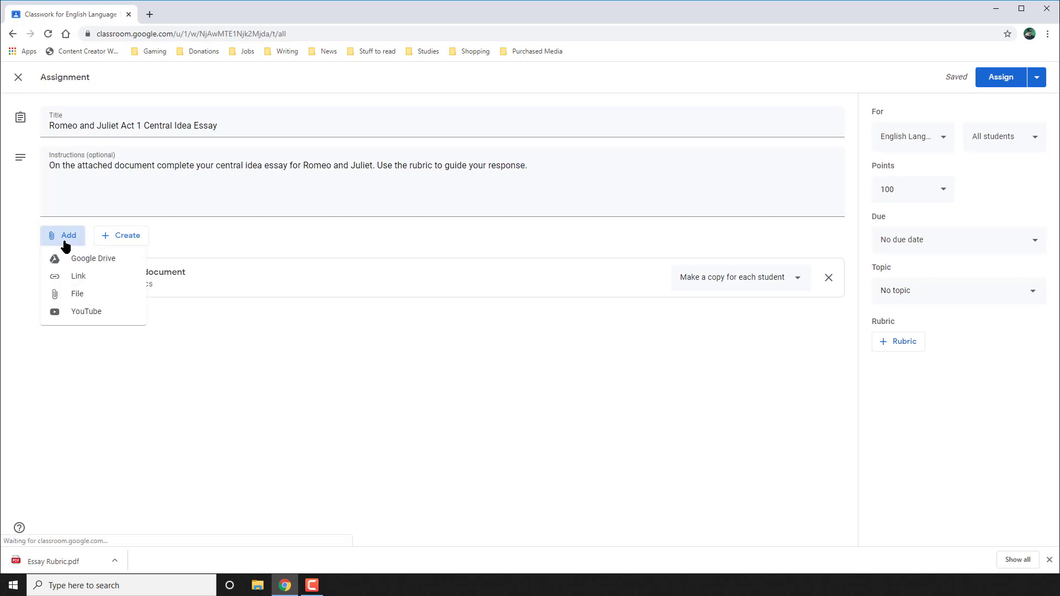
left_click(92, 300)
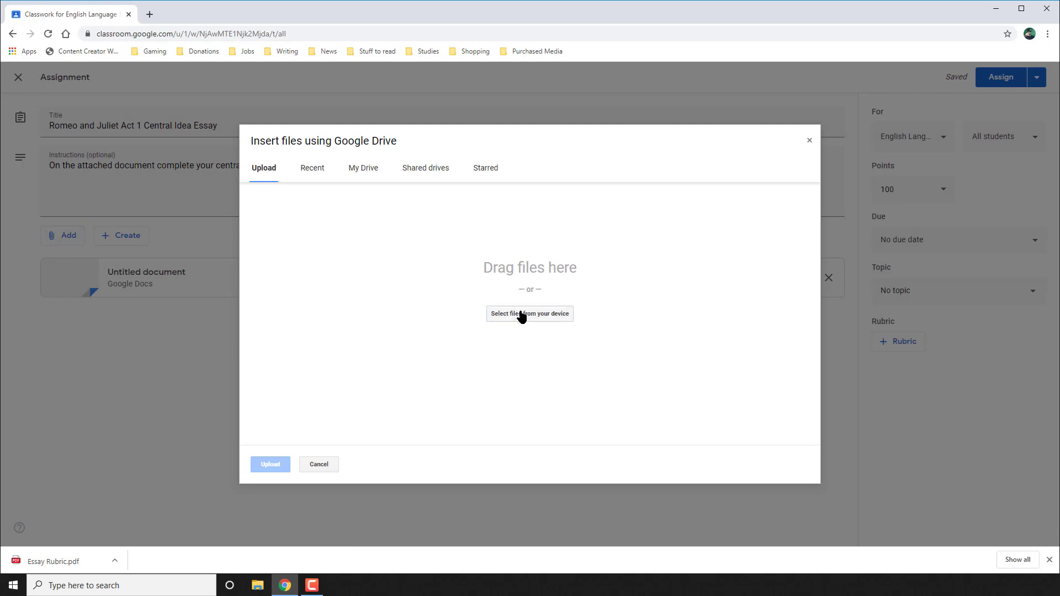
left_click(521, 314)
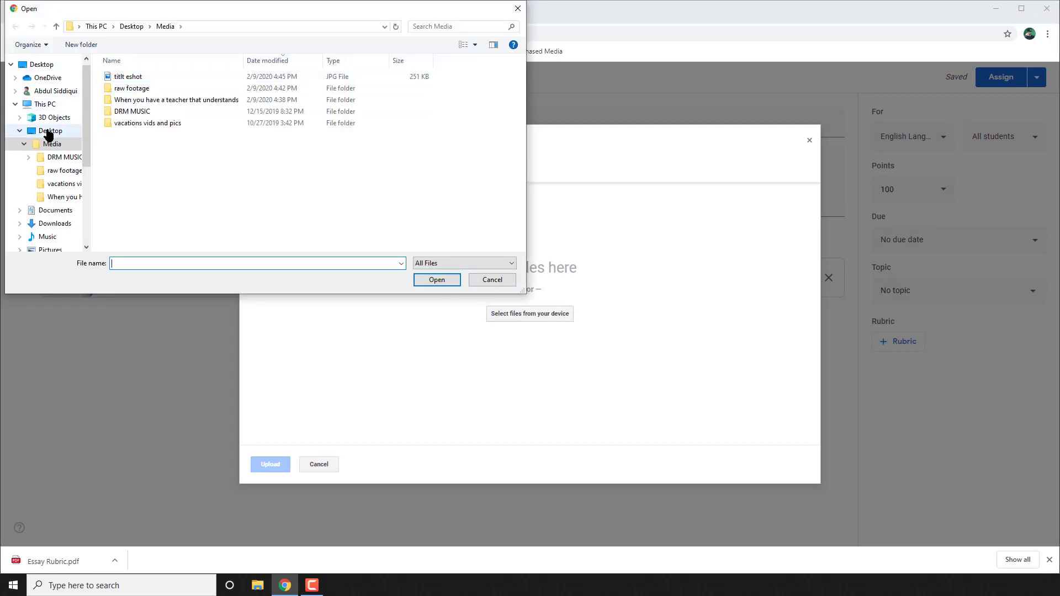
left_click(51, 134)
double_click(119, 80)
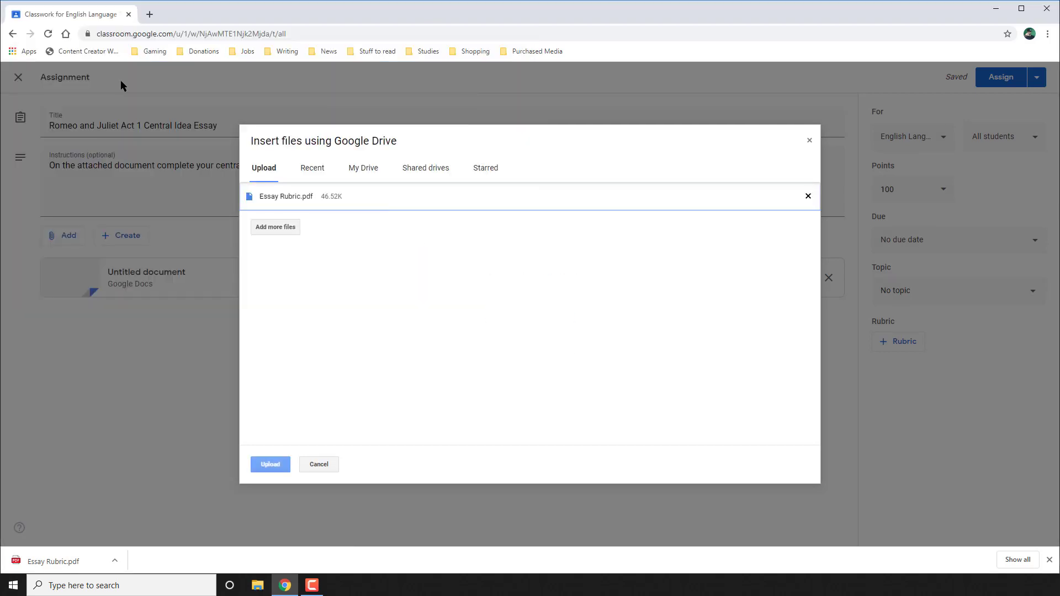
left_click(278, 457)
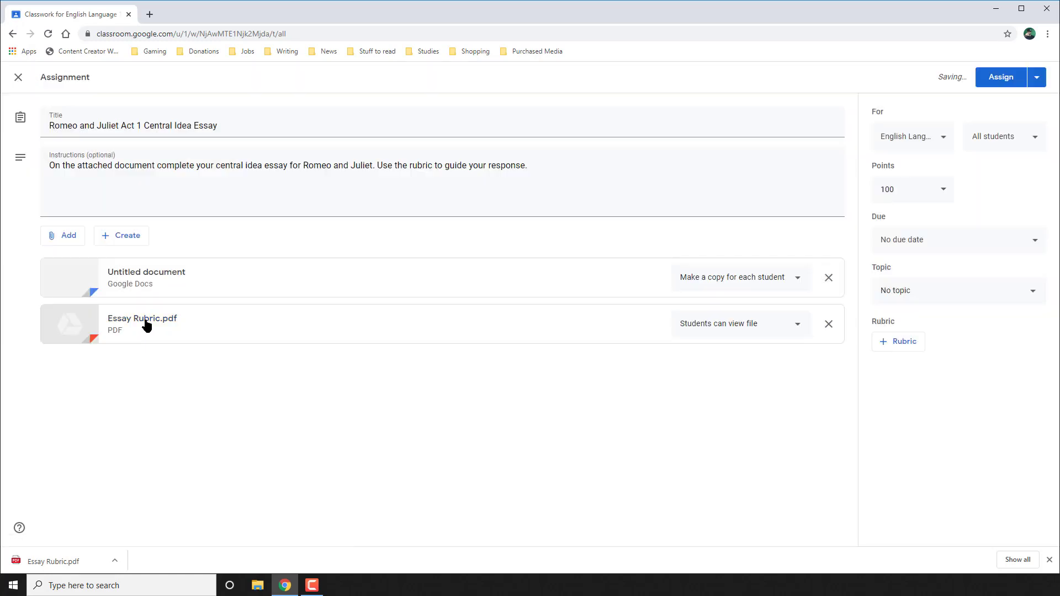
left_click(145, 323)
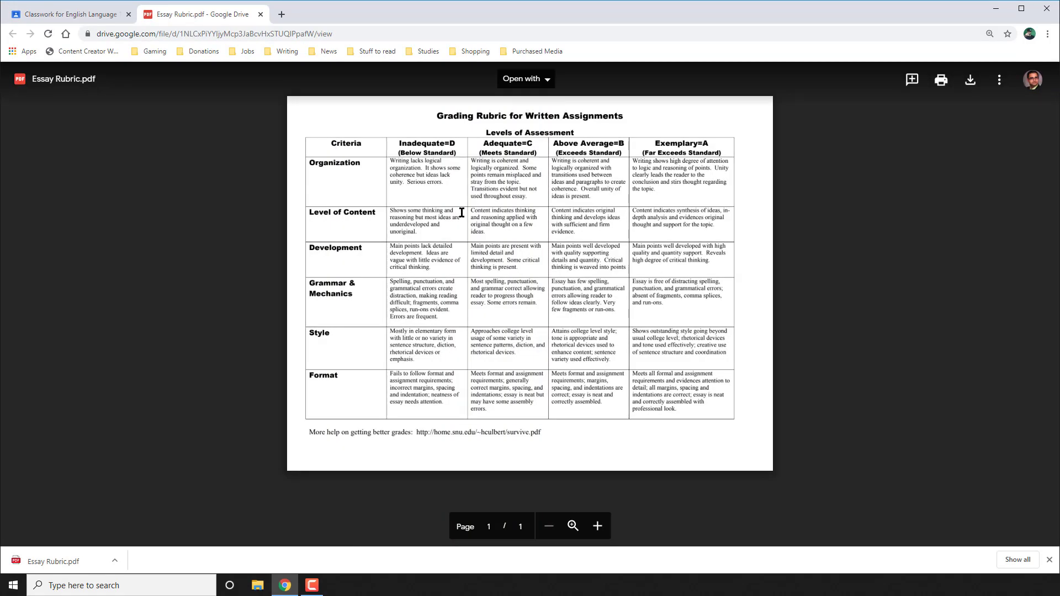
left_click_drag(472, 212, 525, 227)
left_click(261, 14)
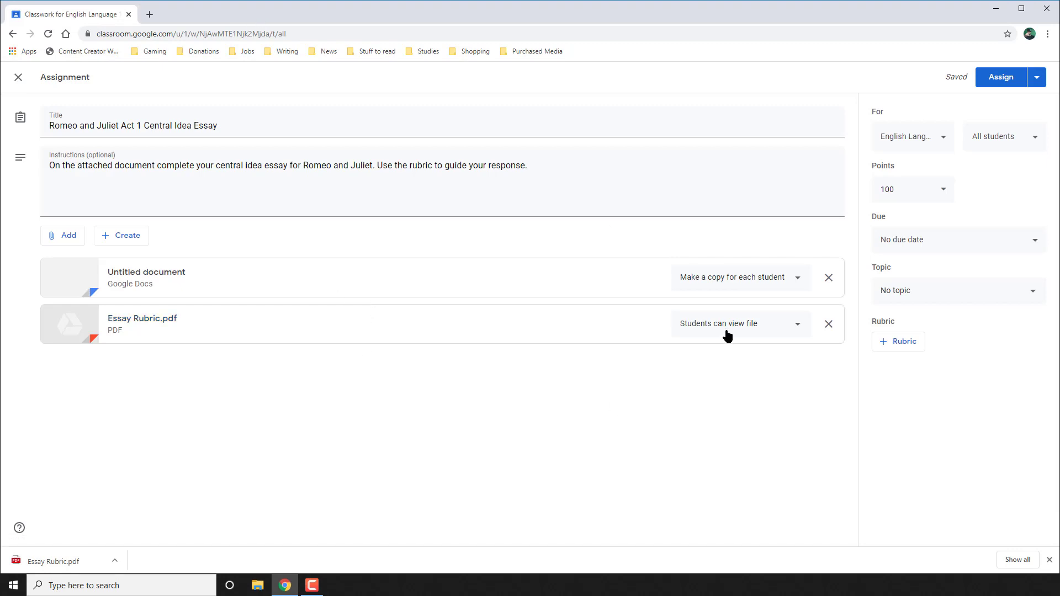
Remove the Essay Rubric.pdf attachment and set the due date to Feb 18
left_click(829, 324)
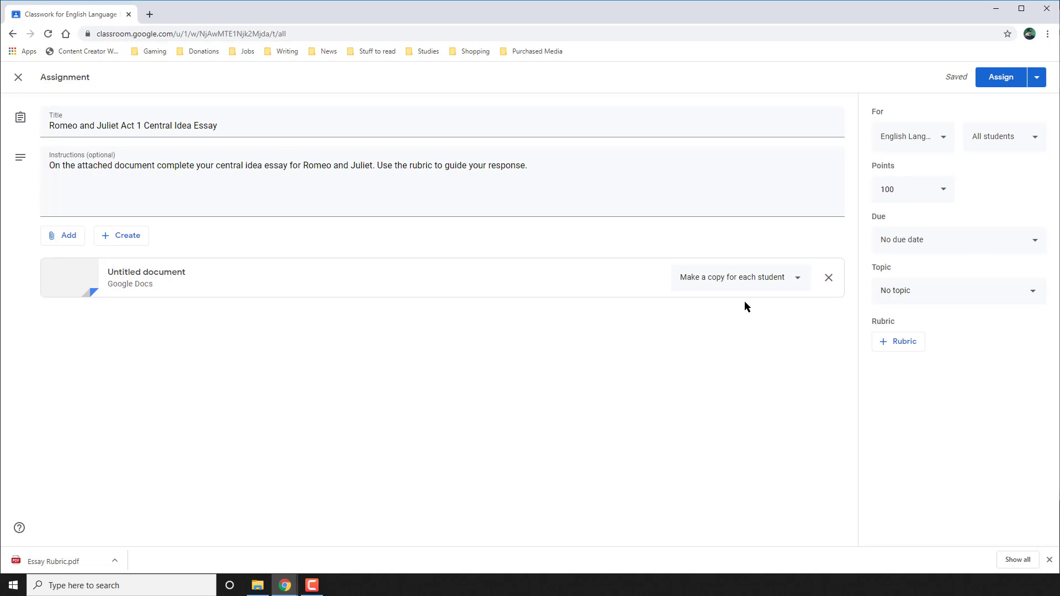
left_click(934, 241)
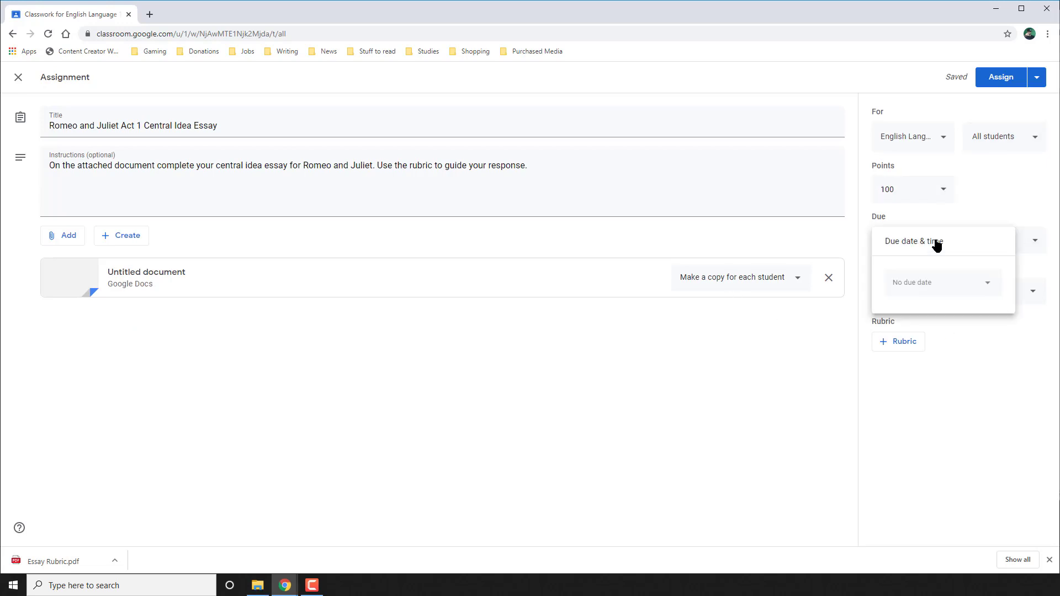
left_click(933, 393)
left_click(927, 355)
File the assignment under the Shakespeare topic
left_click(945, 295)
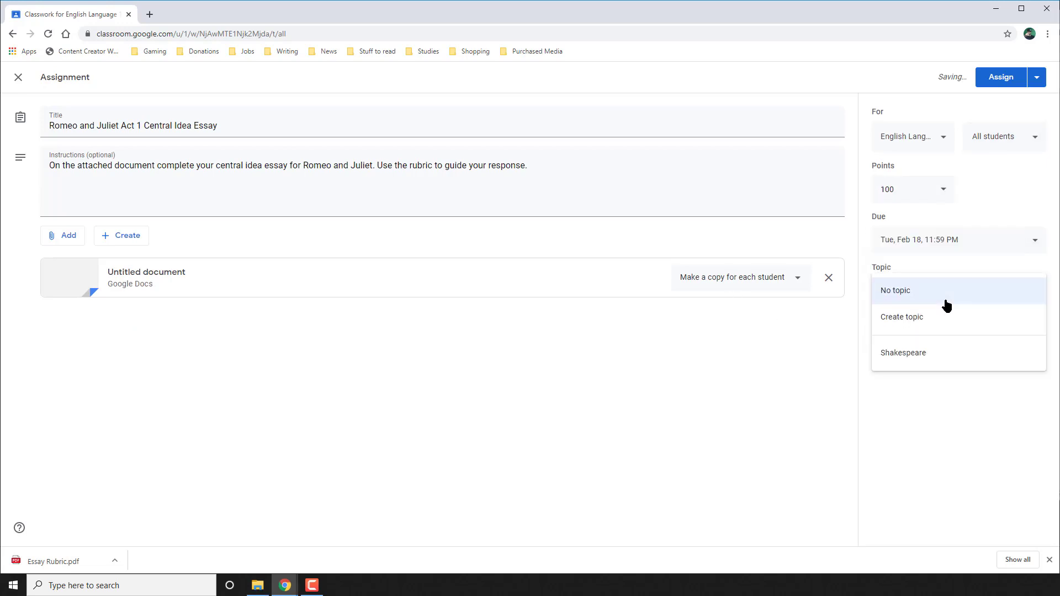
left_click(939, 350)
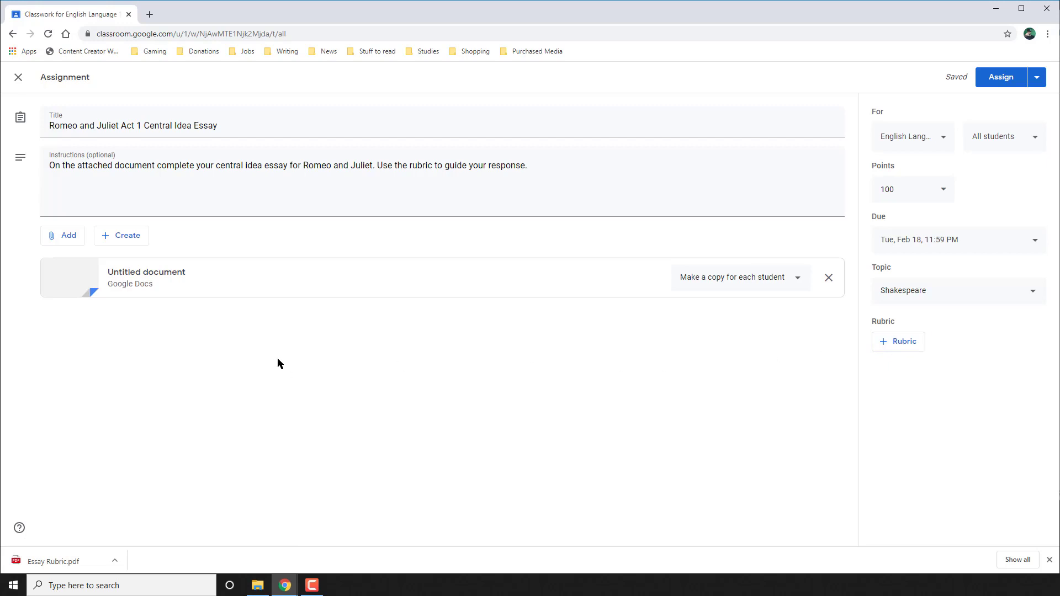
left_click(877, 347)
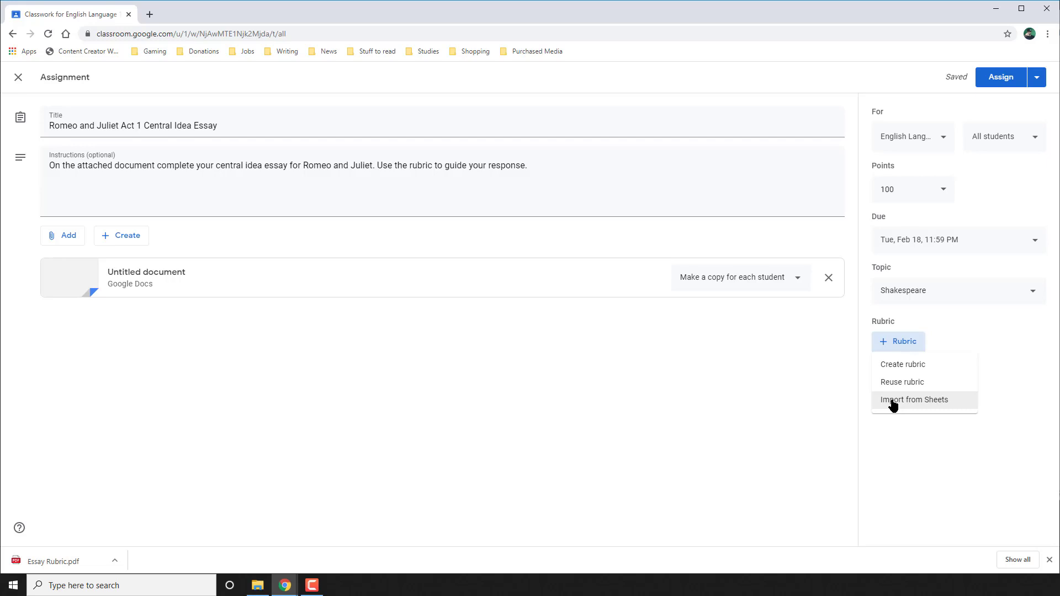
Create a rubric with criterion 'Organization': 'How organized and coherent your writing is.'
left_click(886, 369)
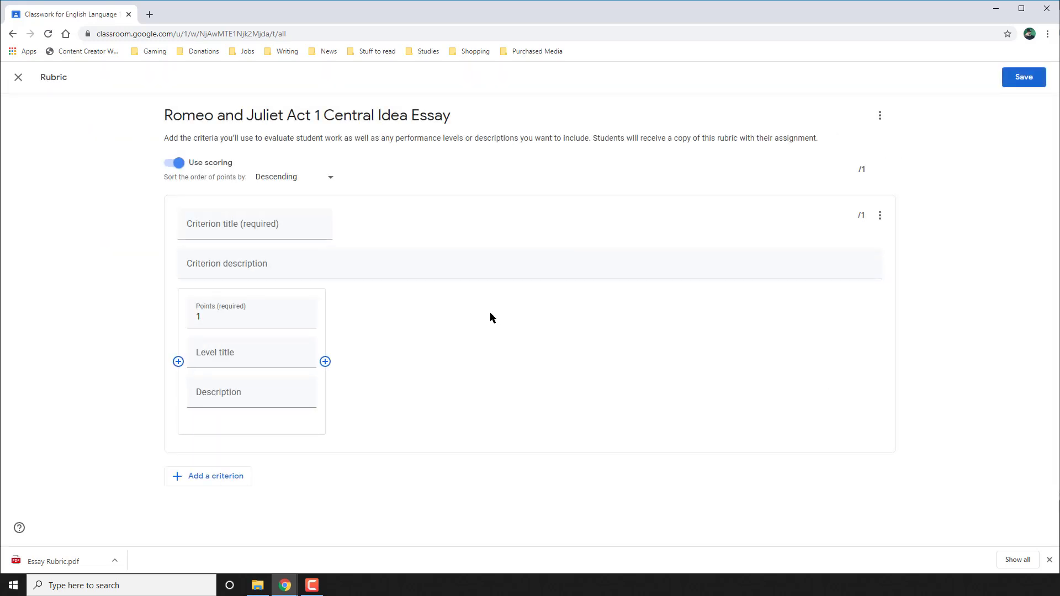
left_click(222, 232)
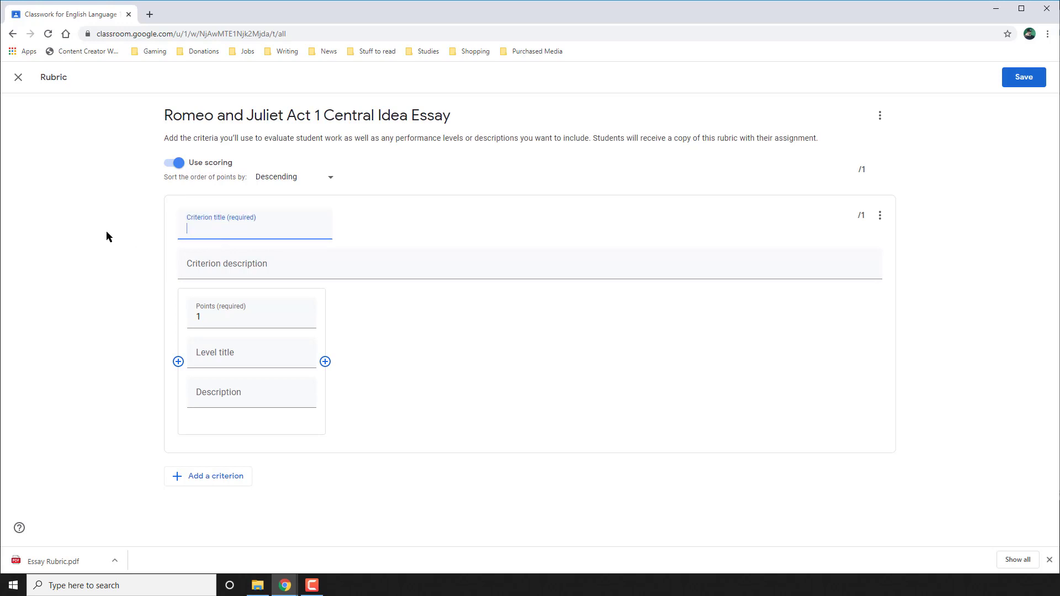
type("Organization")
left_click(230, 270)
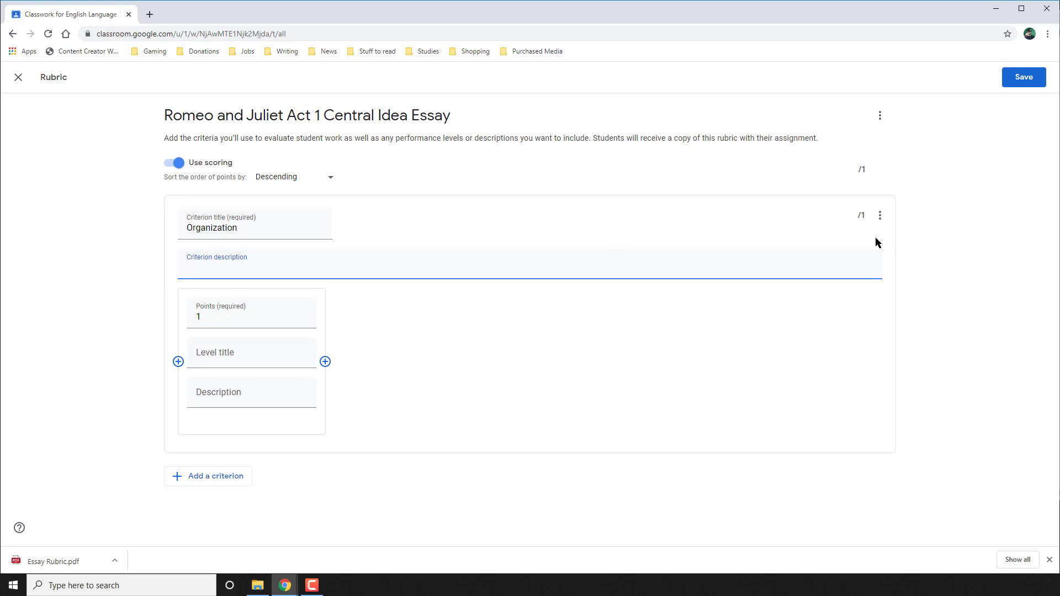
type("T")
type("How organ")
type("ized and co")
type("herent ")
type("your writing is.")
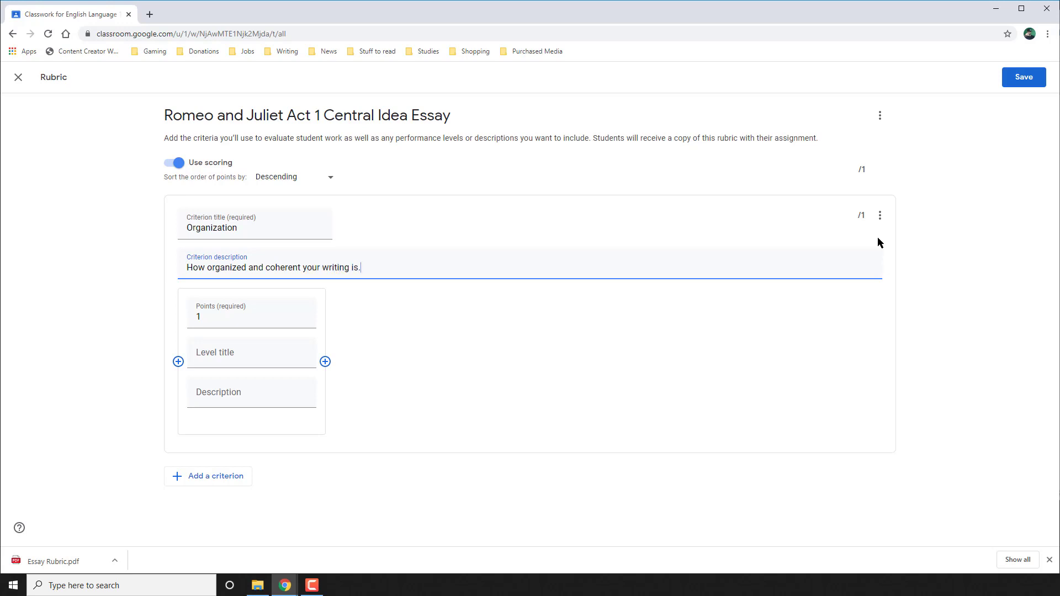
left_click(204, 316)
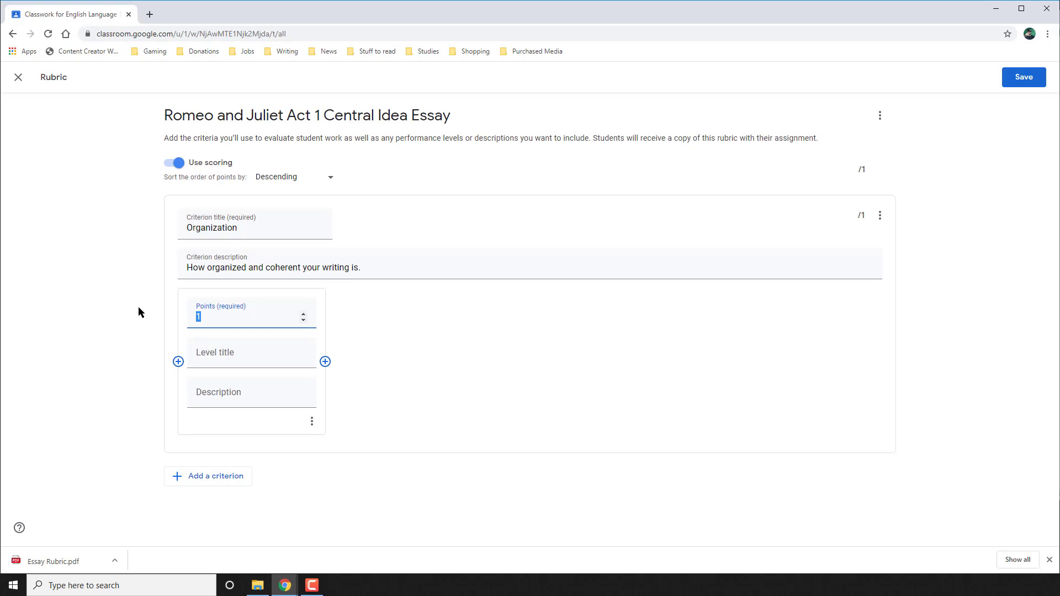
Give the Organization criterion's first level 25 points and the title Exemplary/Excellent
type("25")
left_click(156, 303)
left_click(232, 362)
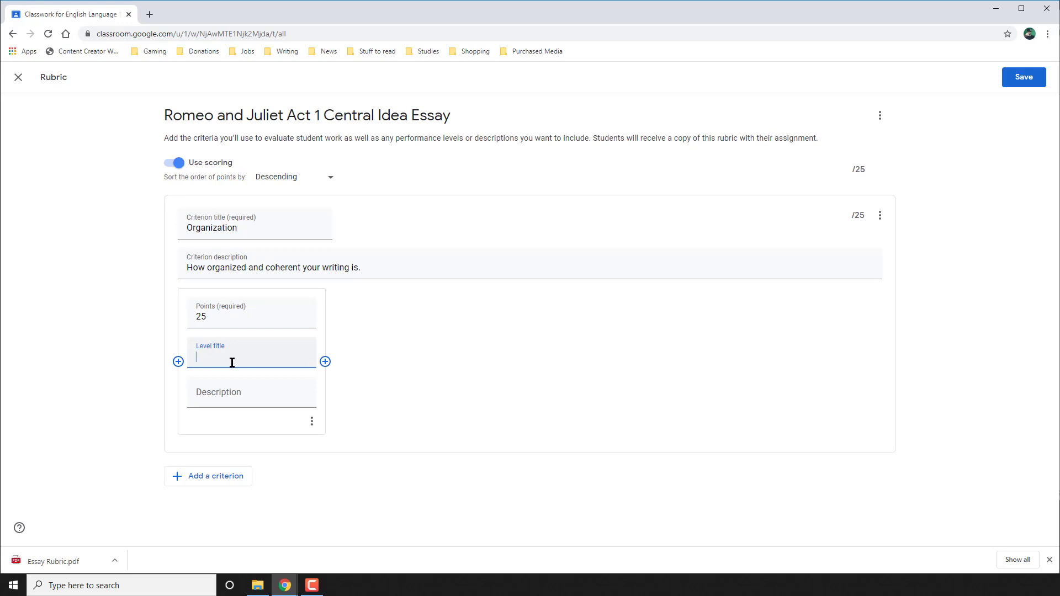
type("Exemplary/Excellent")
Paste the level description, fix its stray line breaks, and add a second level
left_click(251, 397)
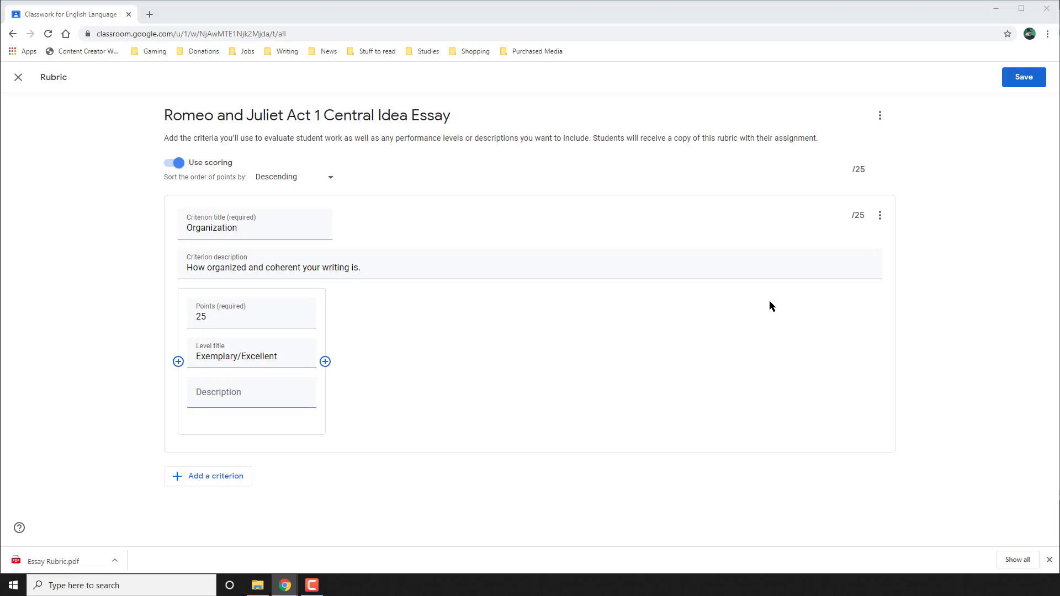
left_click(211, 398)
right_click(211, 397)
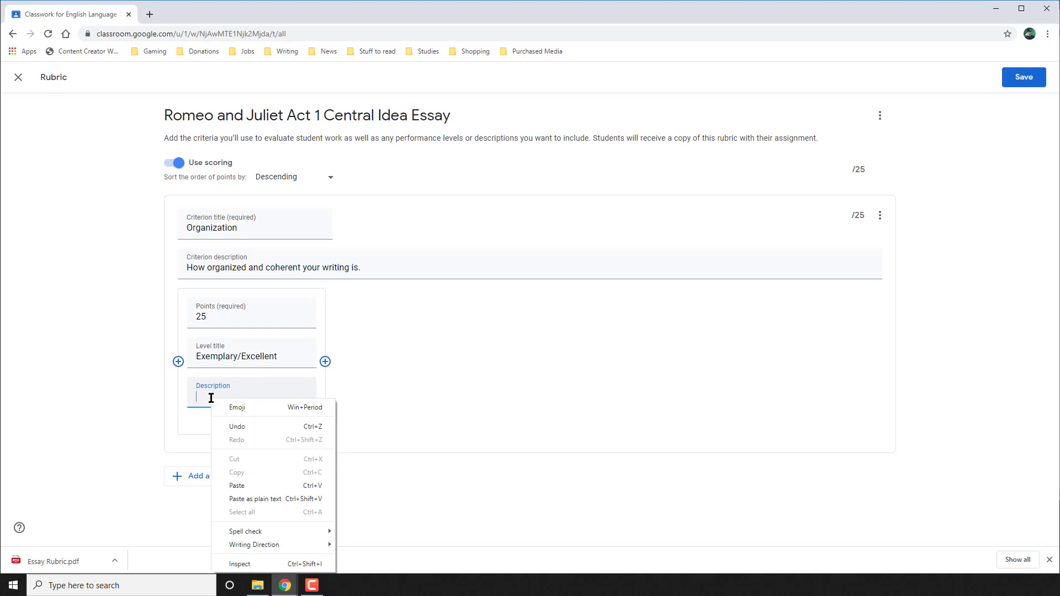
left_click(286, 488)
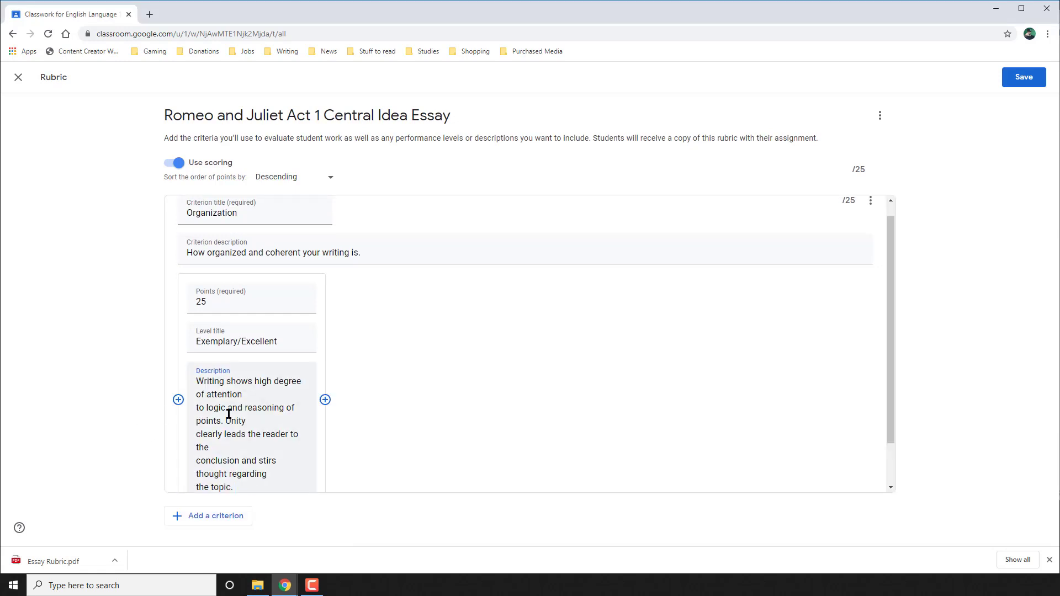
scroll(216, 406, "down", 1)
left_click(195, 356)
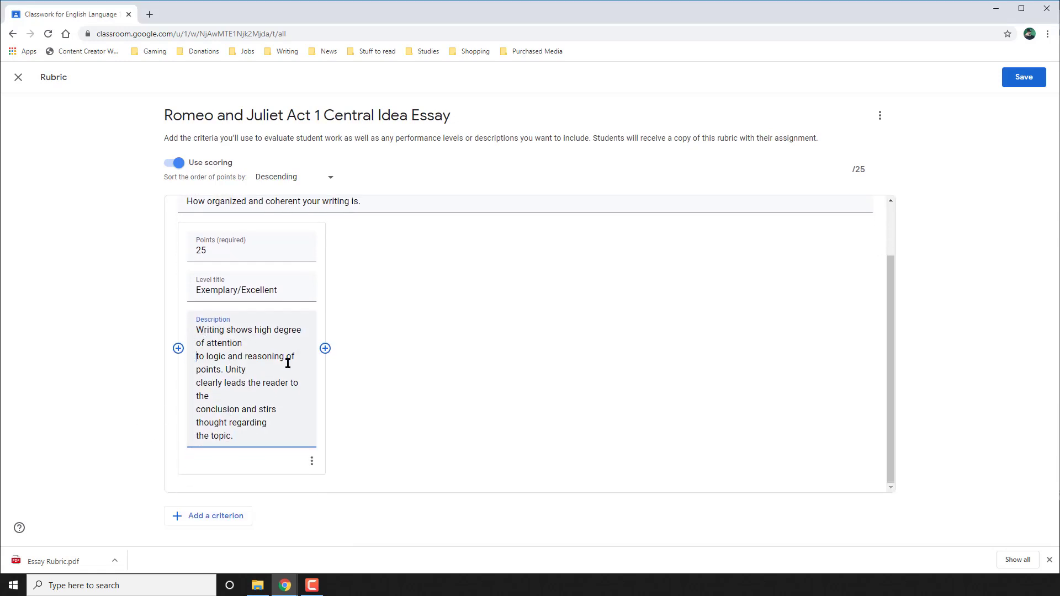
key("BackSpace")
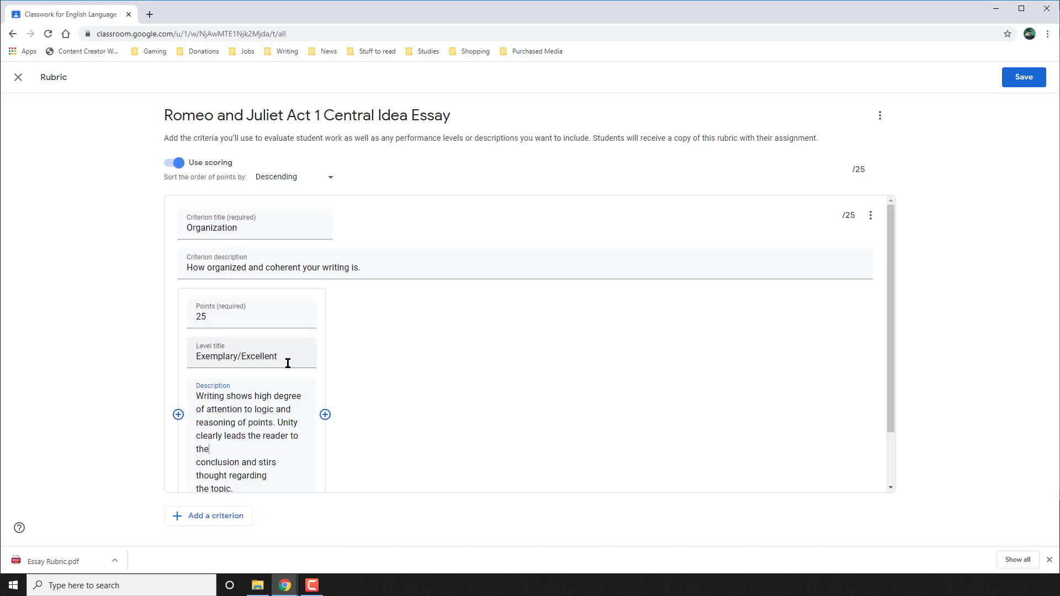
key("Delete")
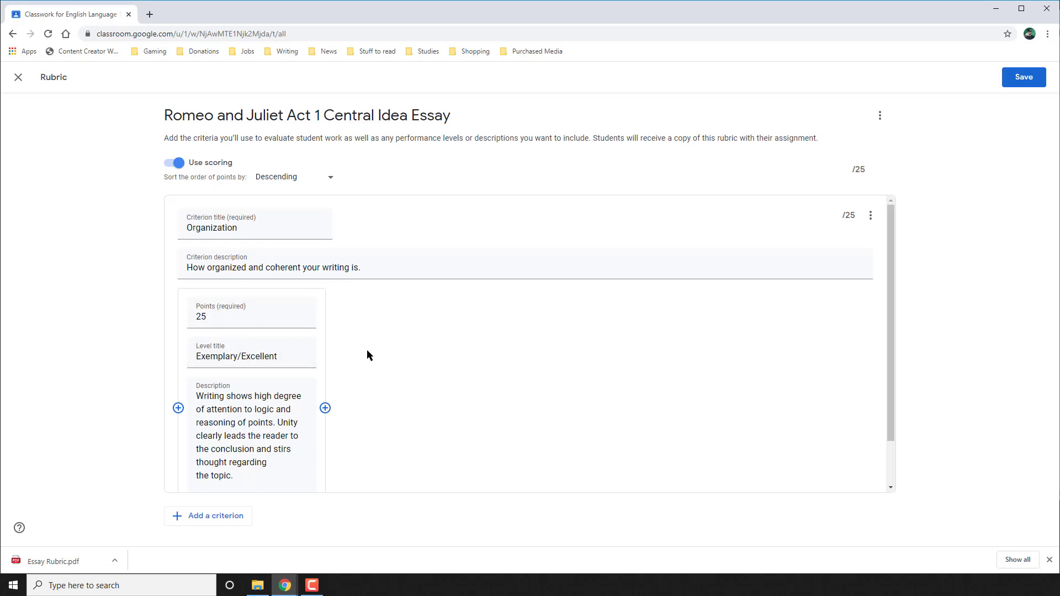
left_click(325, 409)
scroll(330, 398, "down", 1)
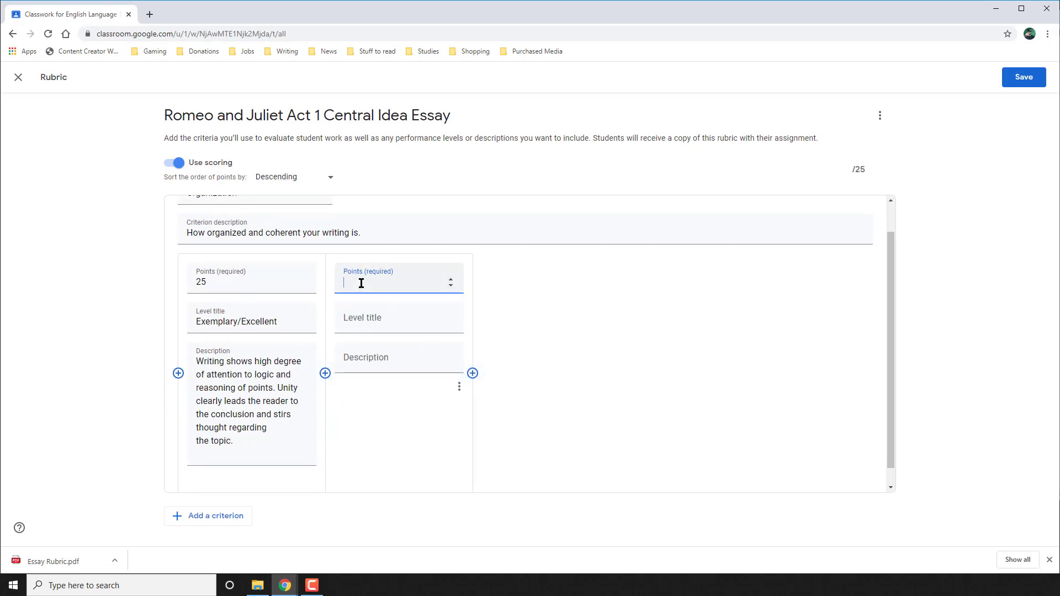
Make the second level worth 20 points and title it Strong/Good/Above Average
type("20")
left_click(372, 304)
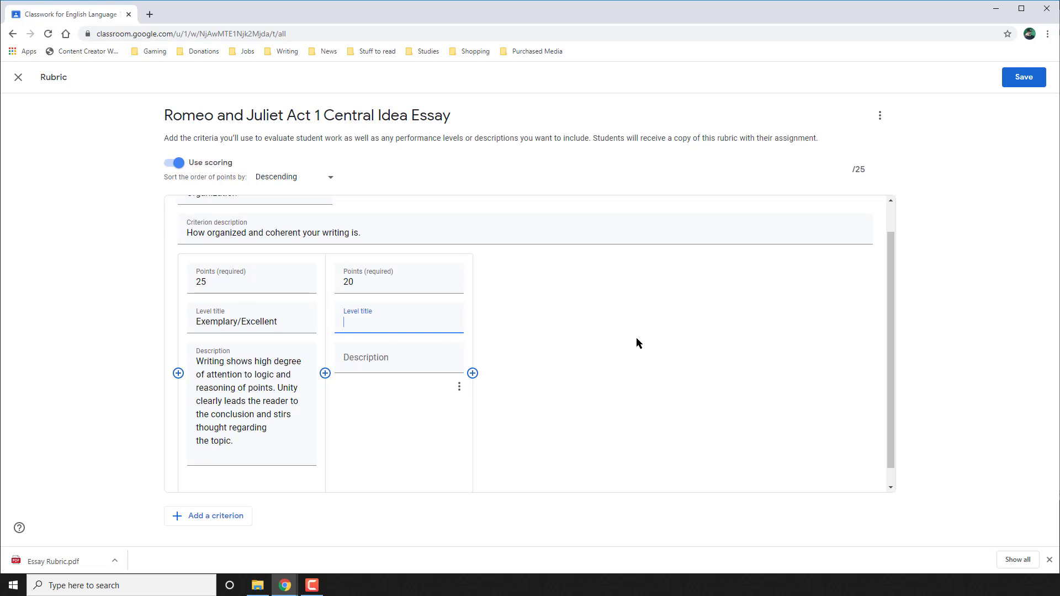
type("Strong/Good/A")
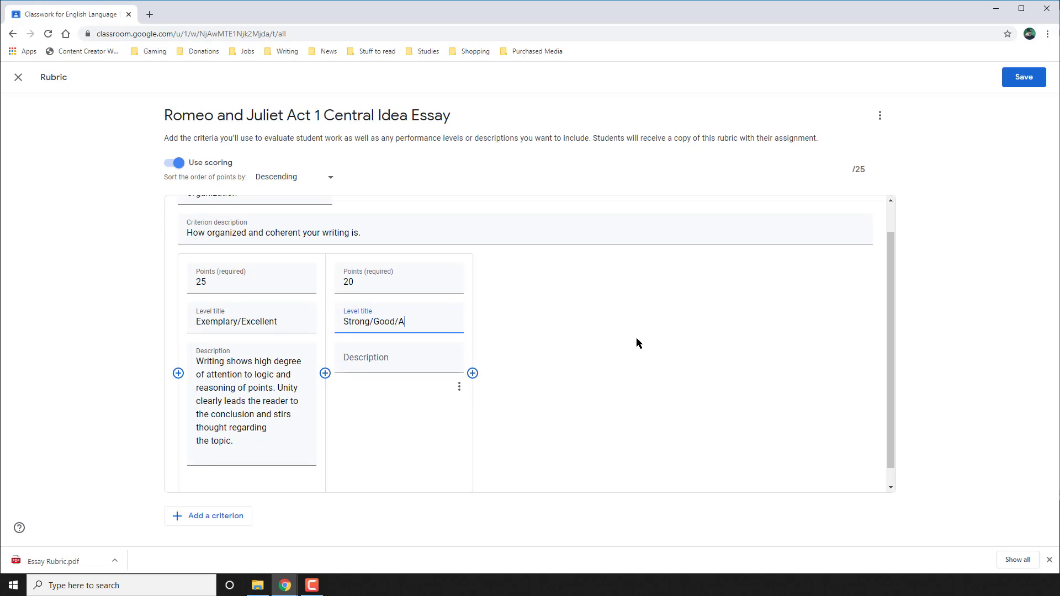
type("bove Average")
Paste the coherence-and-transitions description into the second level and remove its stray line breaks
left_click(390, 368)
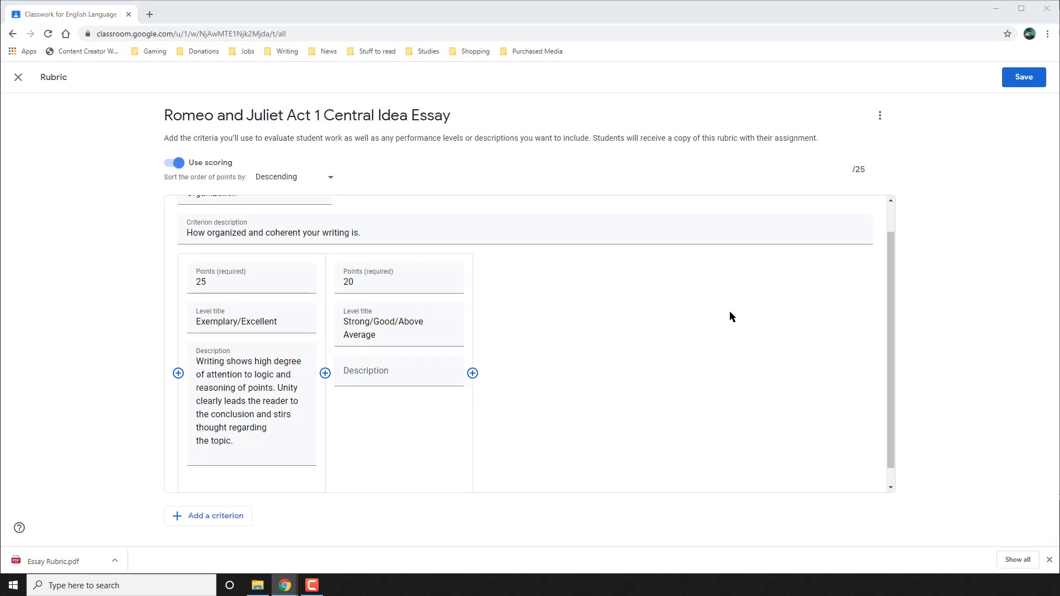
left_click(361, 375)
right_click(361, 376)
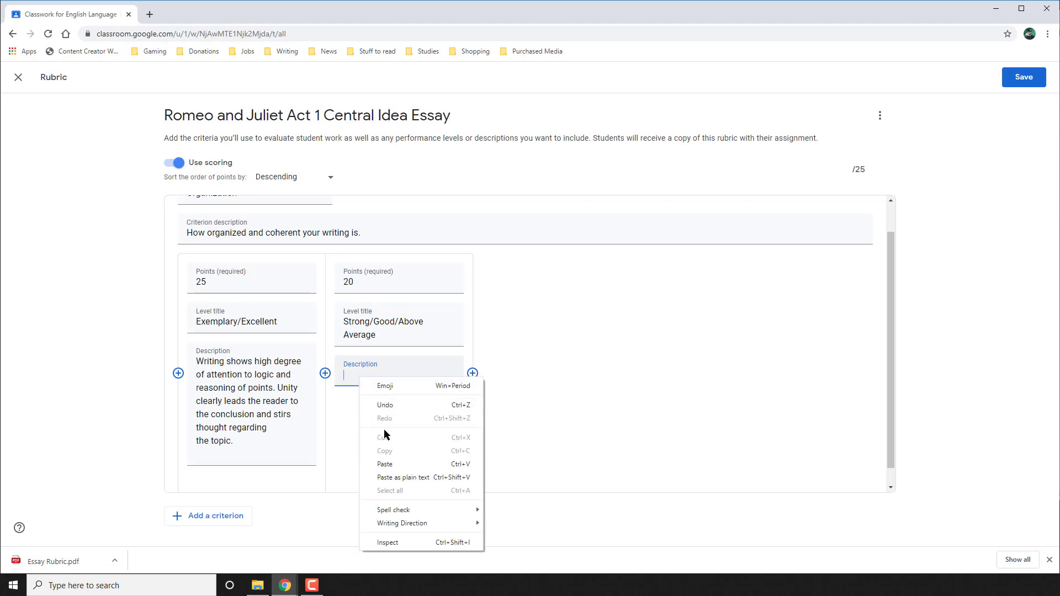
left_click(393, 464)
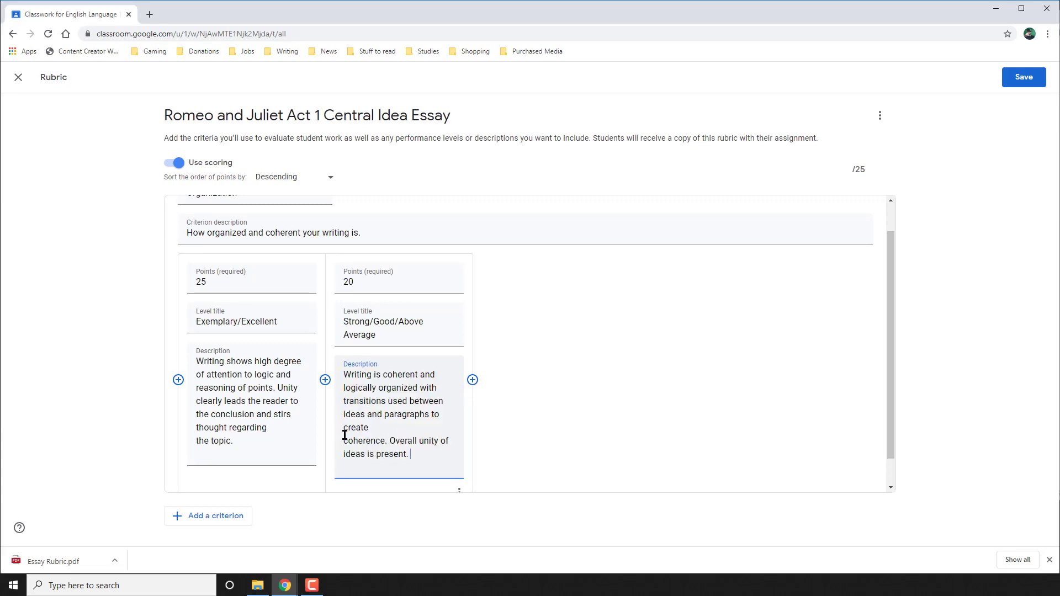
key("BackSpace")
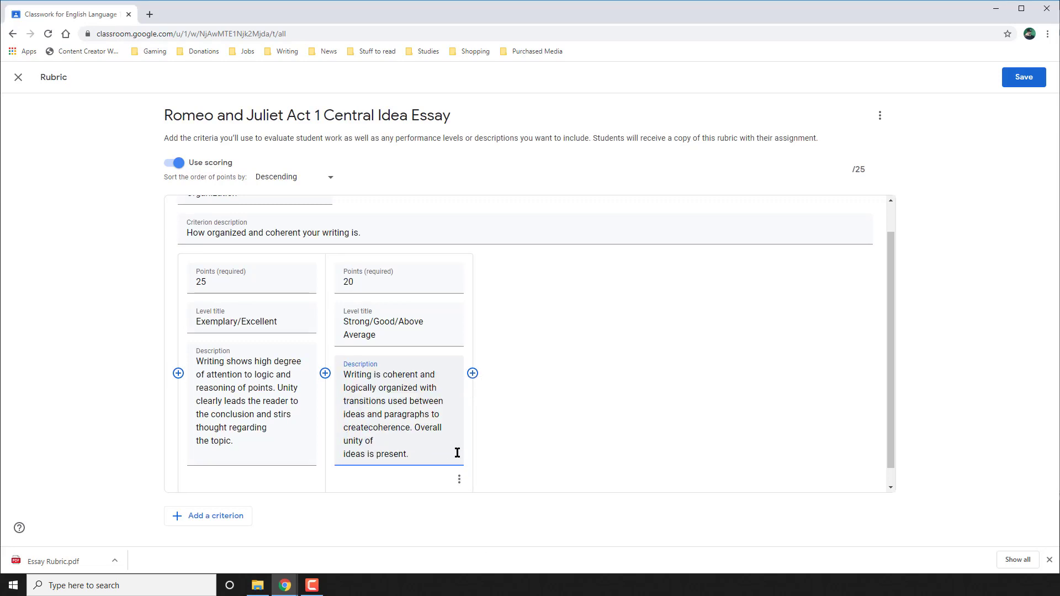
key("BackSpace")
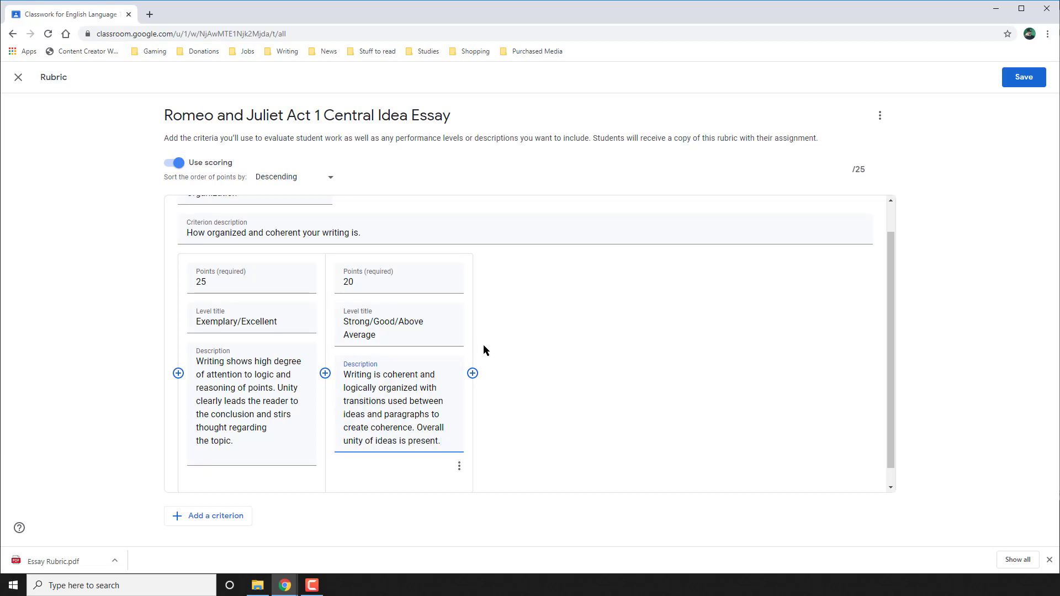
Add a 15-point Adequate/Satisfactory level for mostly coherent writing with errors, plus an empty fourth level
left_click(473, 374)
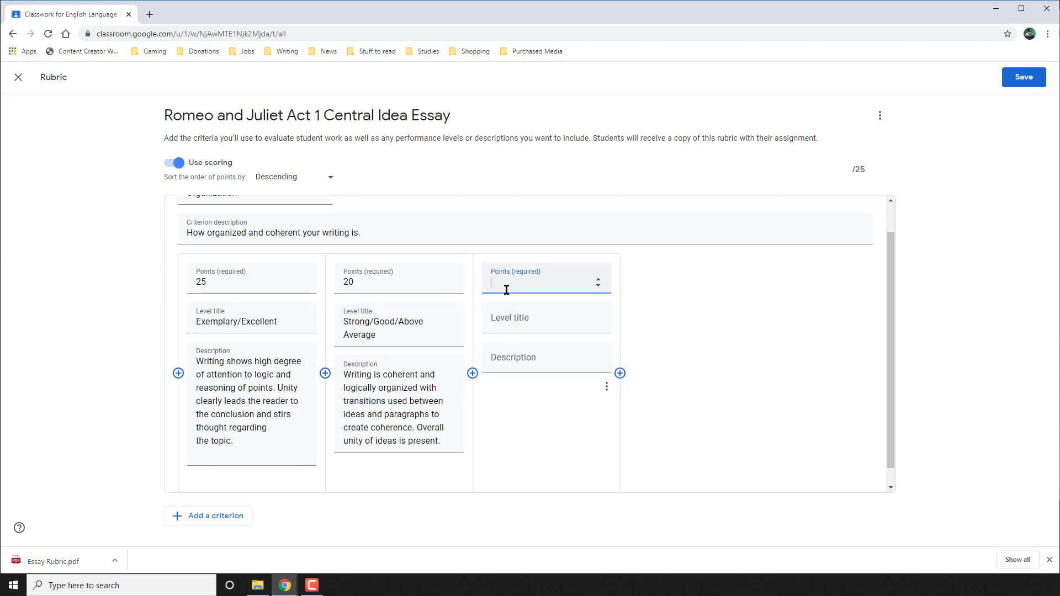
type("15")
left_click(504, 326)
type("A")
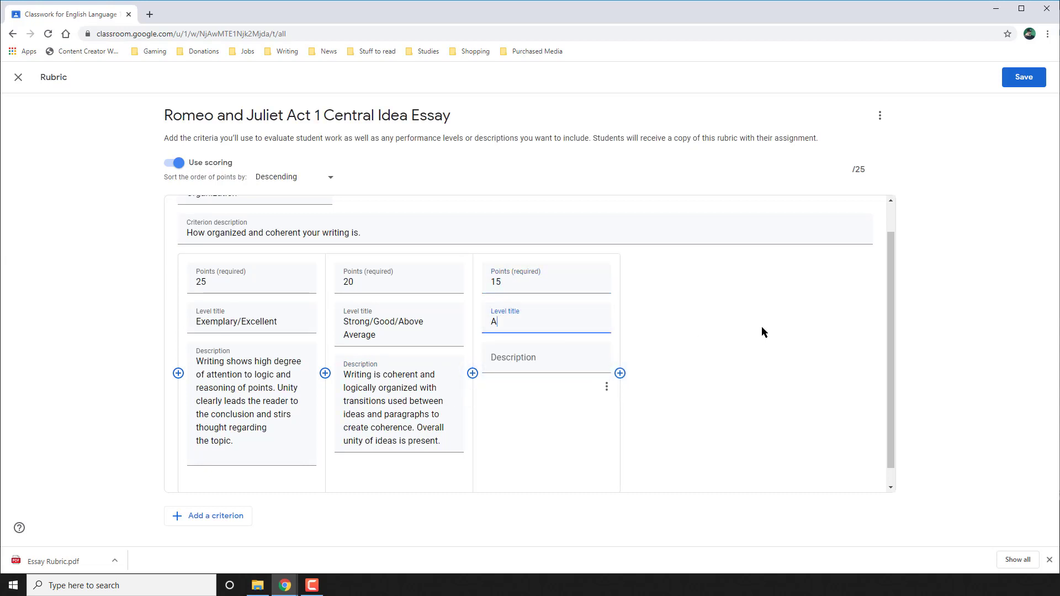
type("dequate/Sat")
type("isfactor")
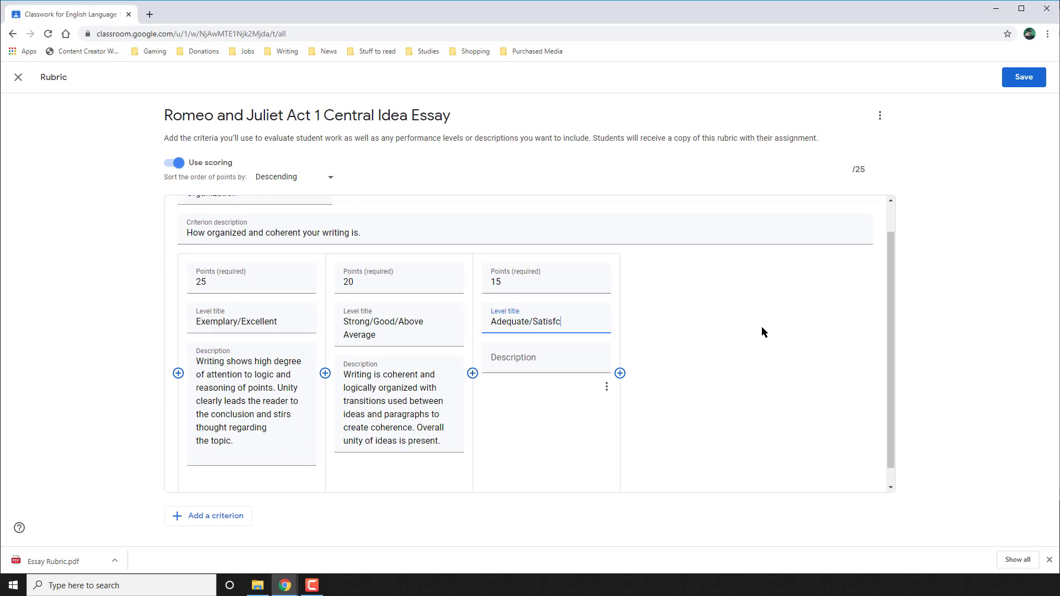
type("y")
left_click(555, 357)
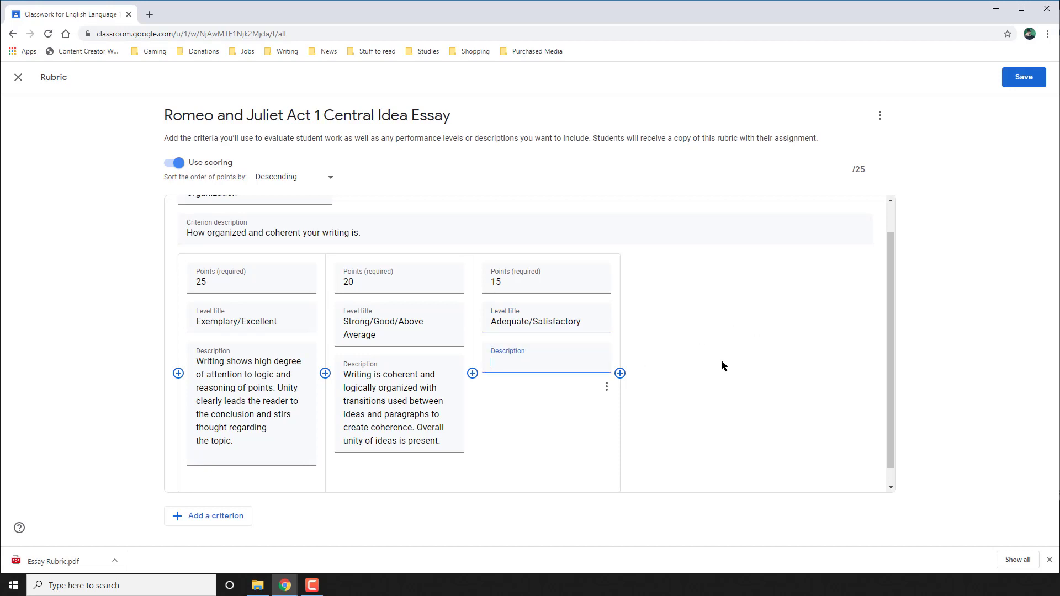
type("Writing is mostly coherent an")
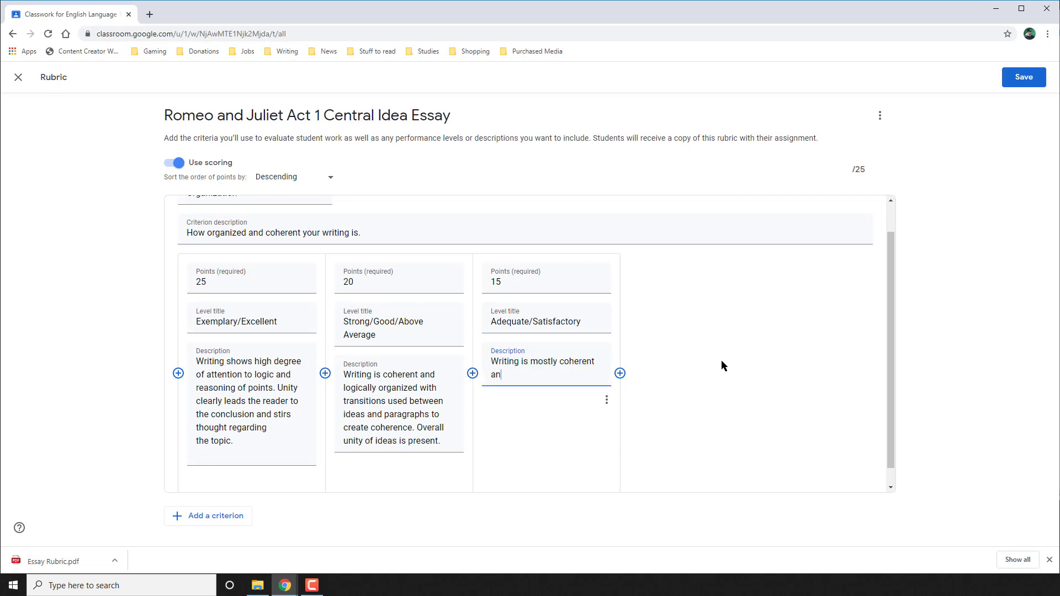
type("d organized, but has some ")
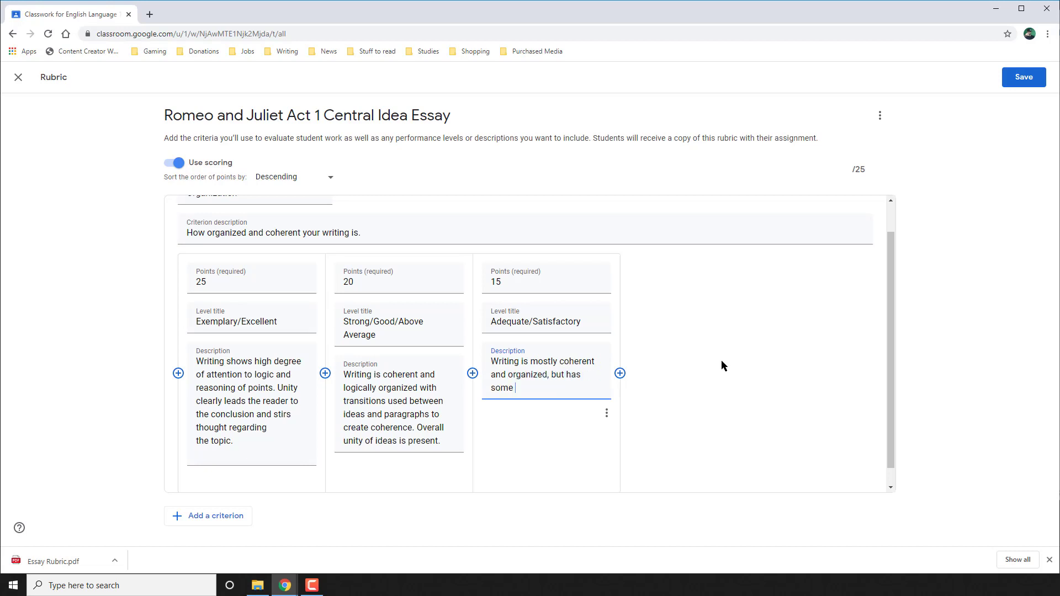
type("errors.that make ")
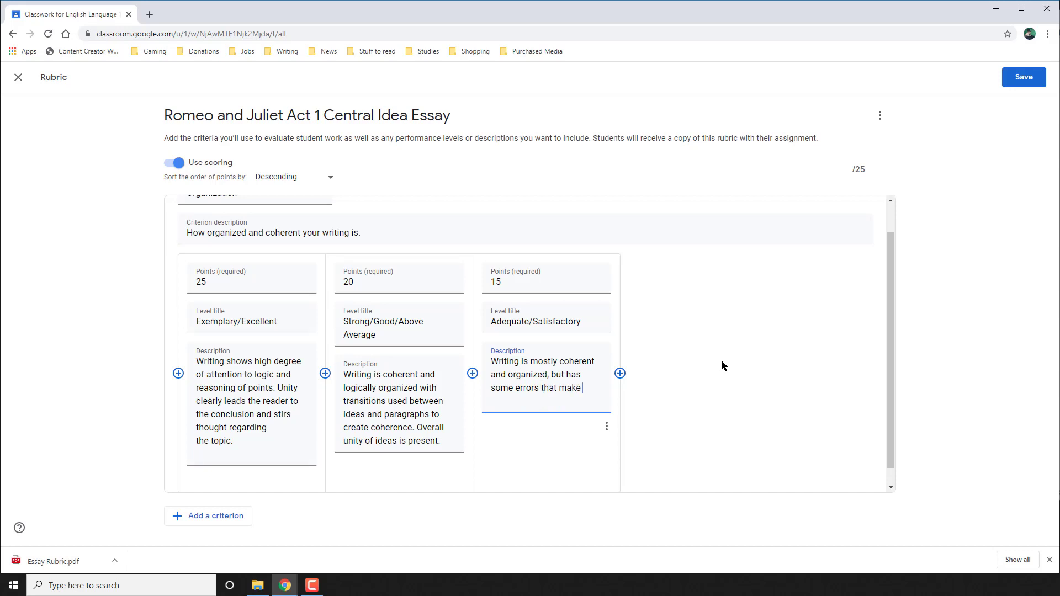
type("reading difficult.")
left_click(620, 374)
Make the fourth level 10 points, Inadequate/Unsatisfactory, describing writing that lacks logical organization
left_click(651, 275)
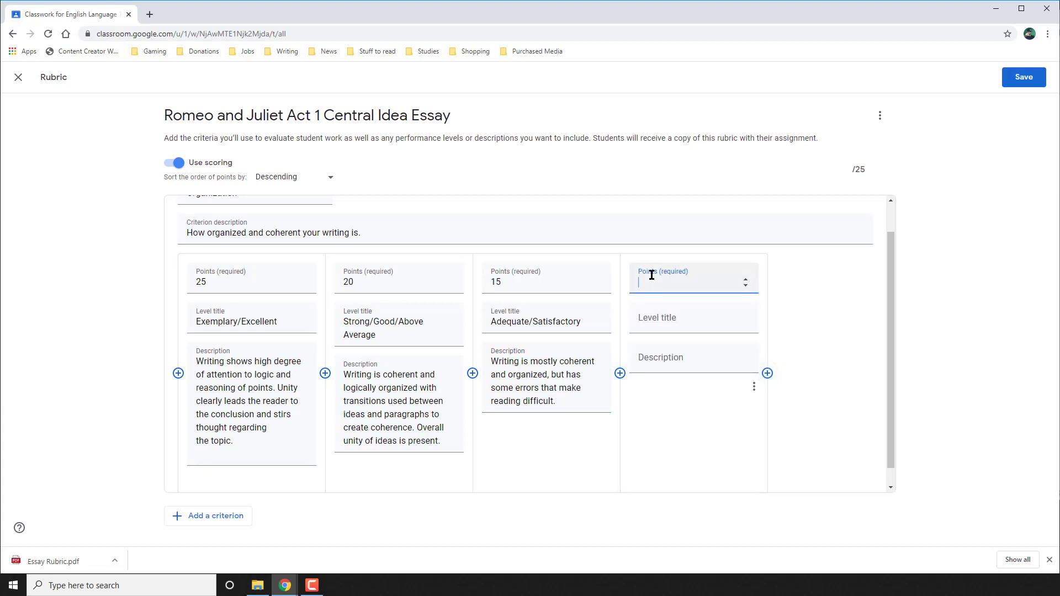
type("10")
left_click(673, 323)
type("Inadequate/Unsatisfactory")
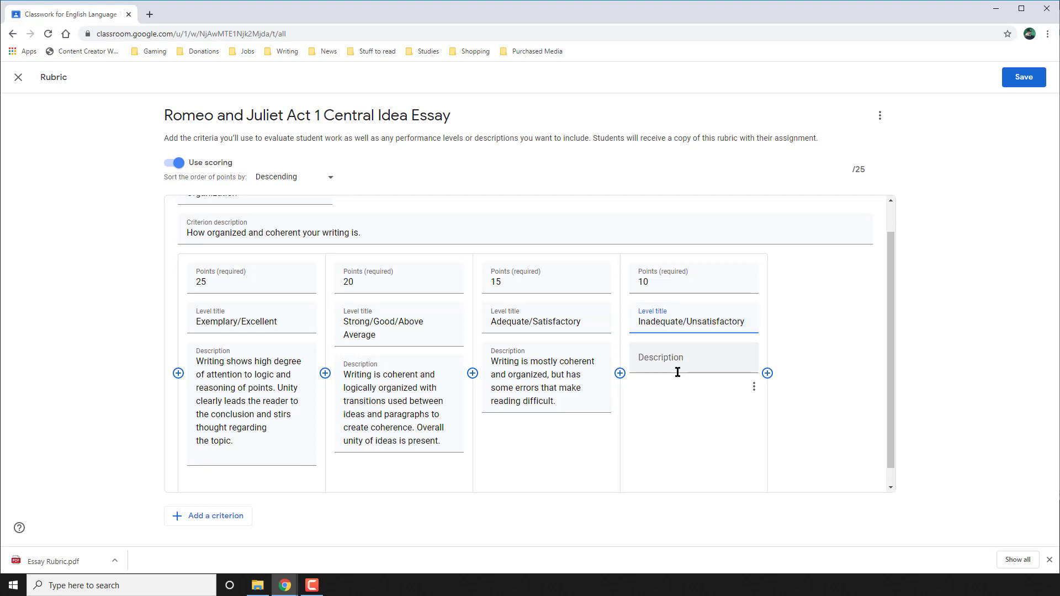
left_click(676, 370)
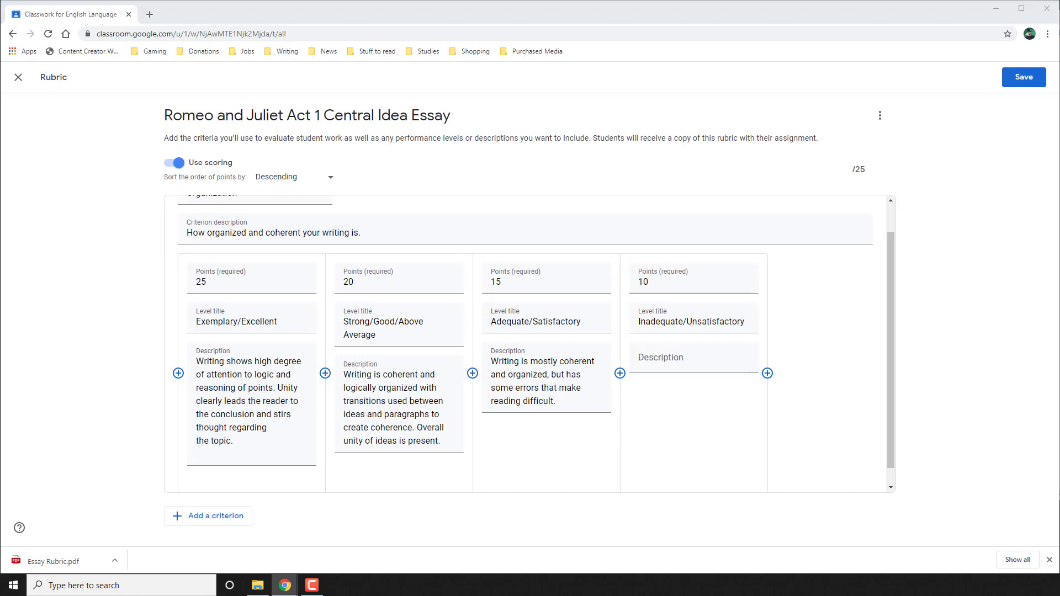
left_click(717, 372)
type("Writing lack")
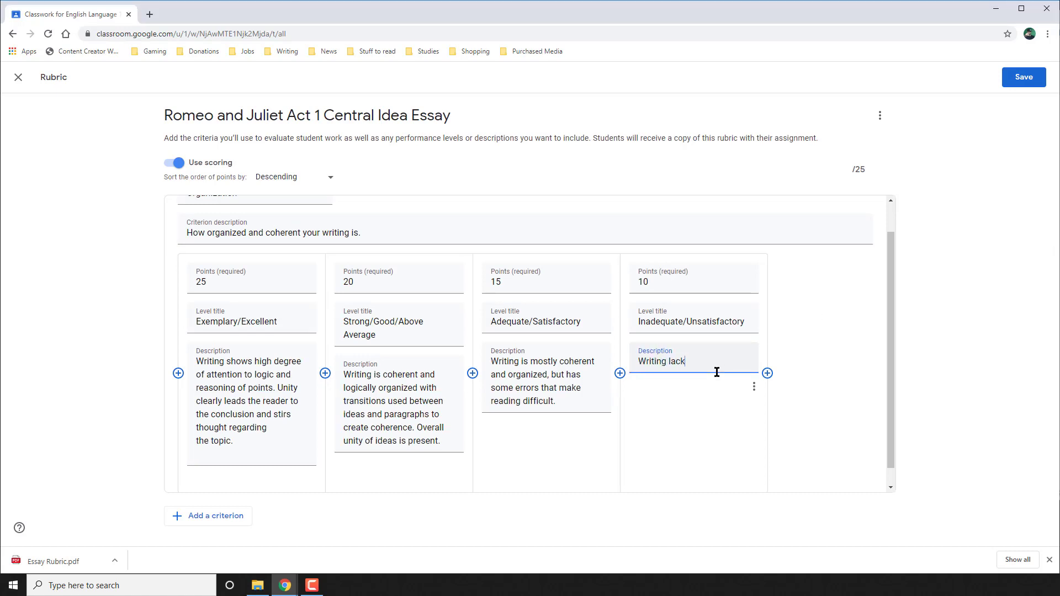
type("s logical organization")
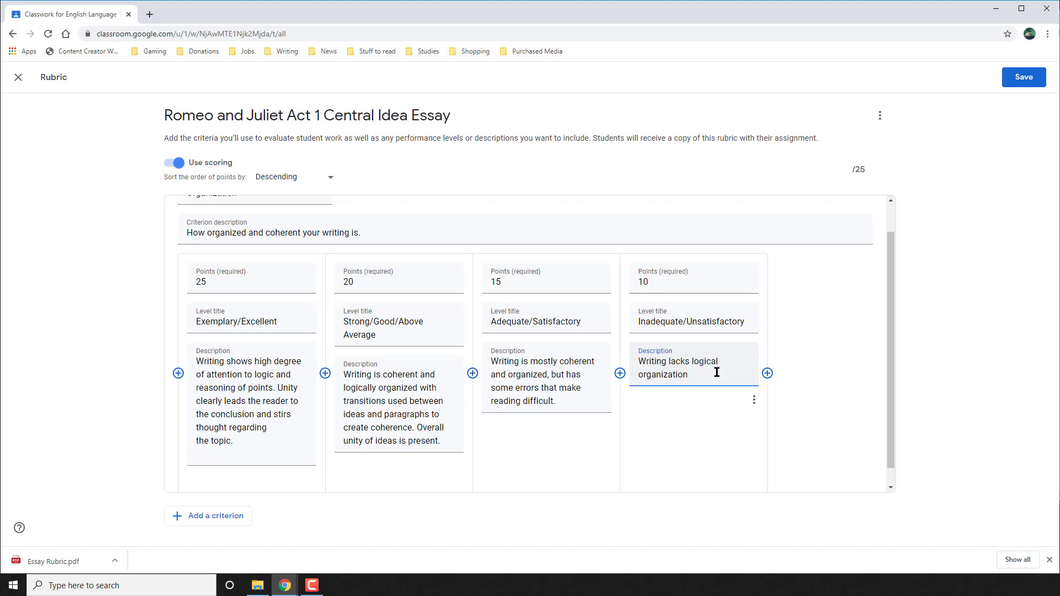
type(". It shows some coherence but ")
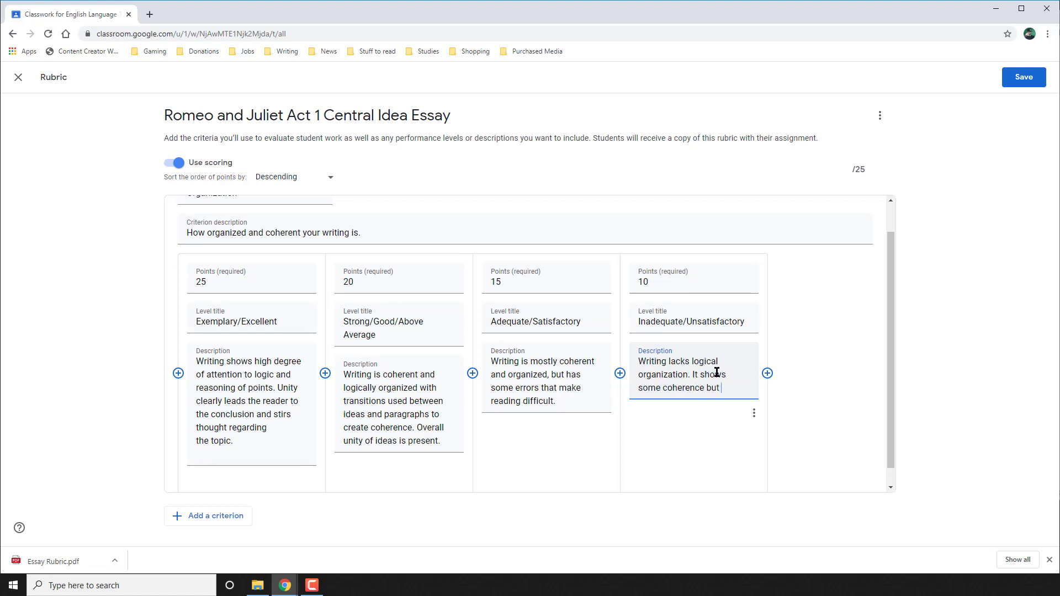
type("the ideas are unclear.")
left_click(853, 363)
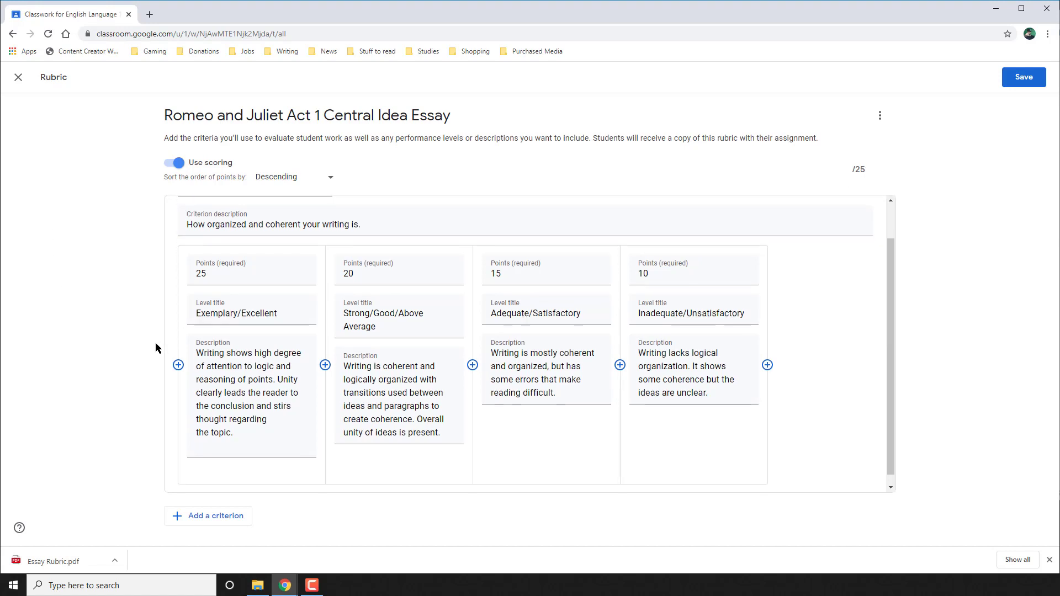
Add a Level of Content criterion described as 'How well your essay describes the story accurately.'
left_click(224, 516)
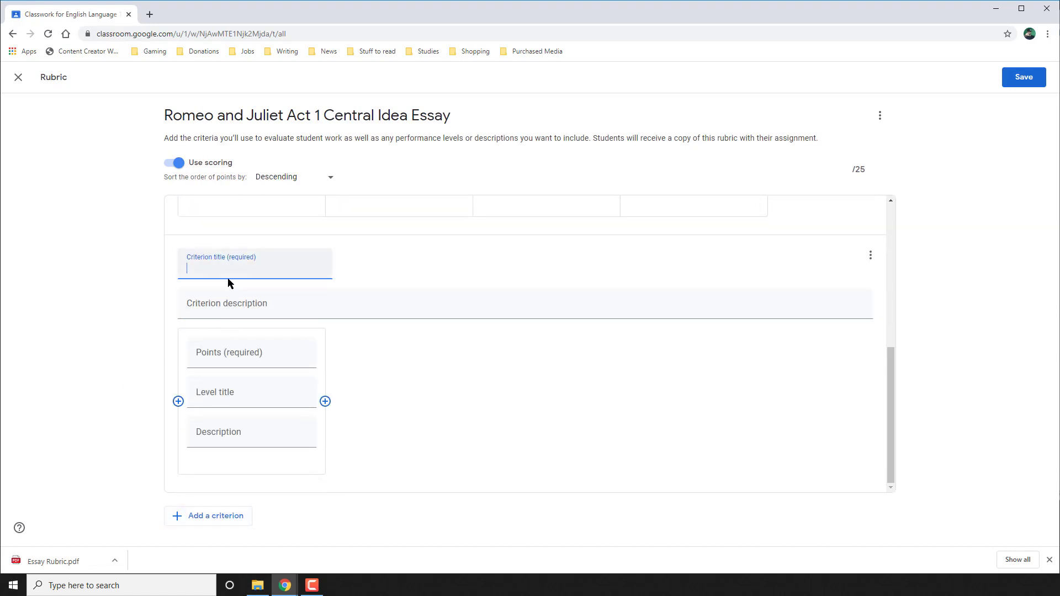
type("Level of Content")
left_click(221, 303)
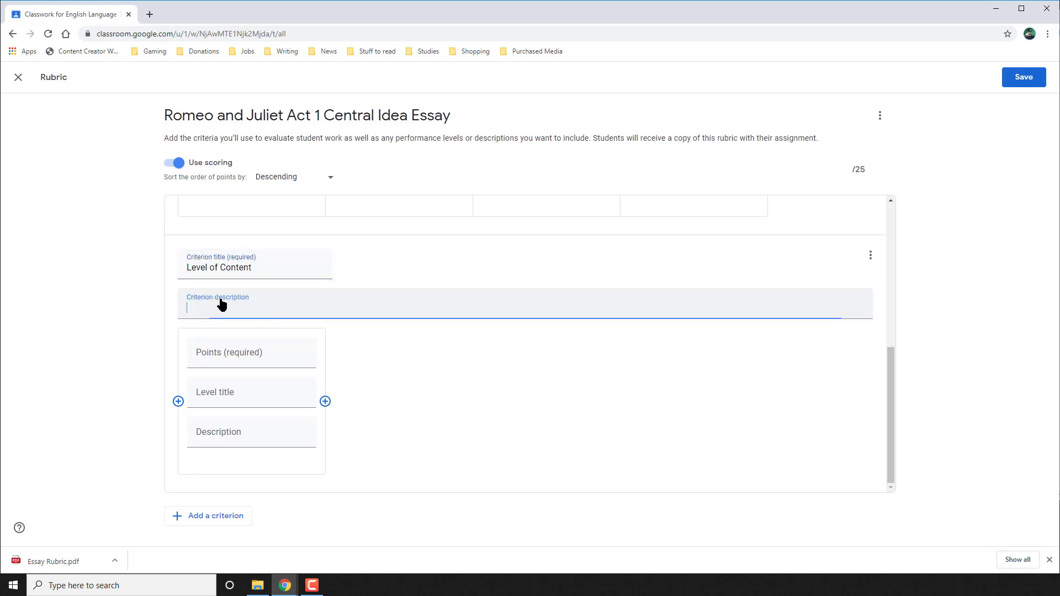
type("How we")
type("ll your story describes")
key("ctrl+Left")
key("ctrl+Left")
key("shift+Right")
key("shift+Right")
key("shift+Right")
key("shift+Right")
key("shift+Right")
type("essay")
key("End")
type("the story accurately.")
Give the new criterion's first level 25 points
left_click(267, 360)
type("25")
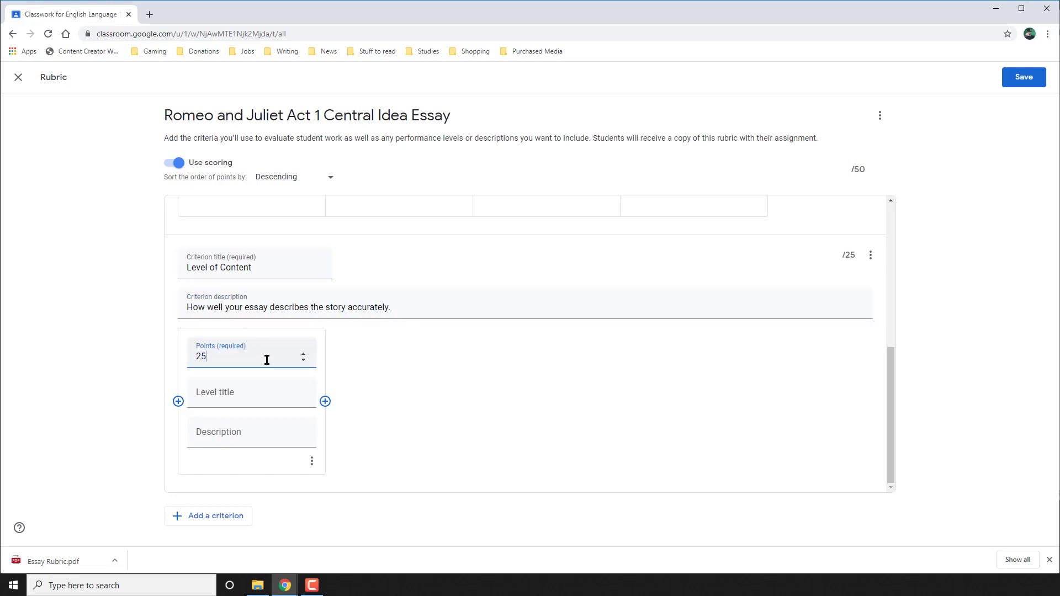
left_click(107, 329)
Title the 25-point Level of Content level Excellent
left_click(221, 399)
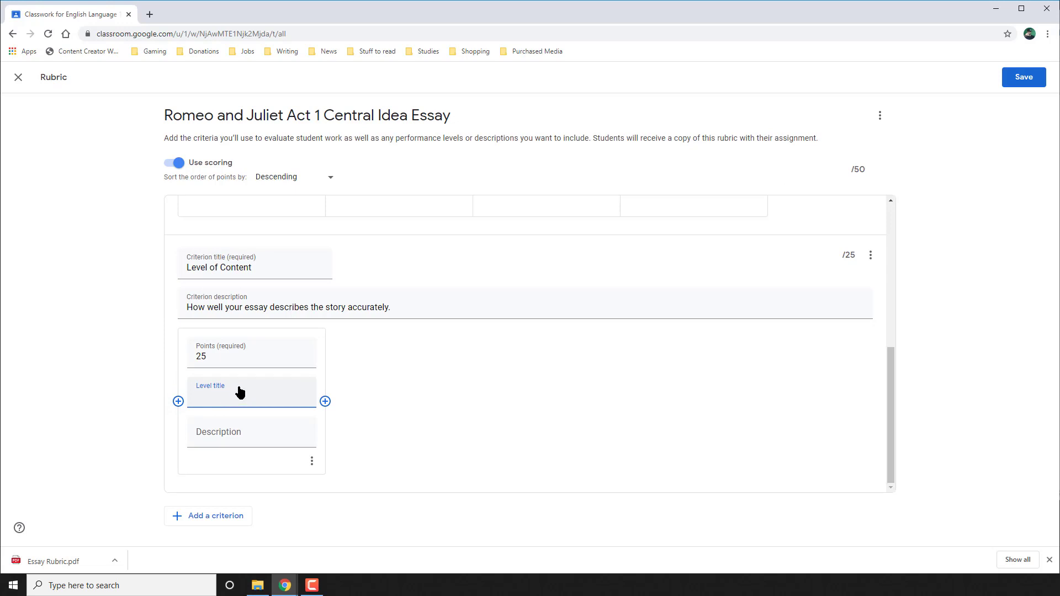
type("4")
left_click_drag(260, 407, 165, 398)
type("Excell")
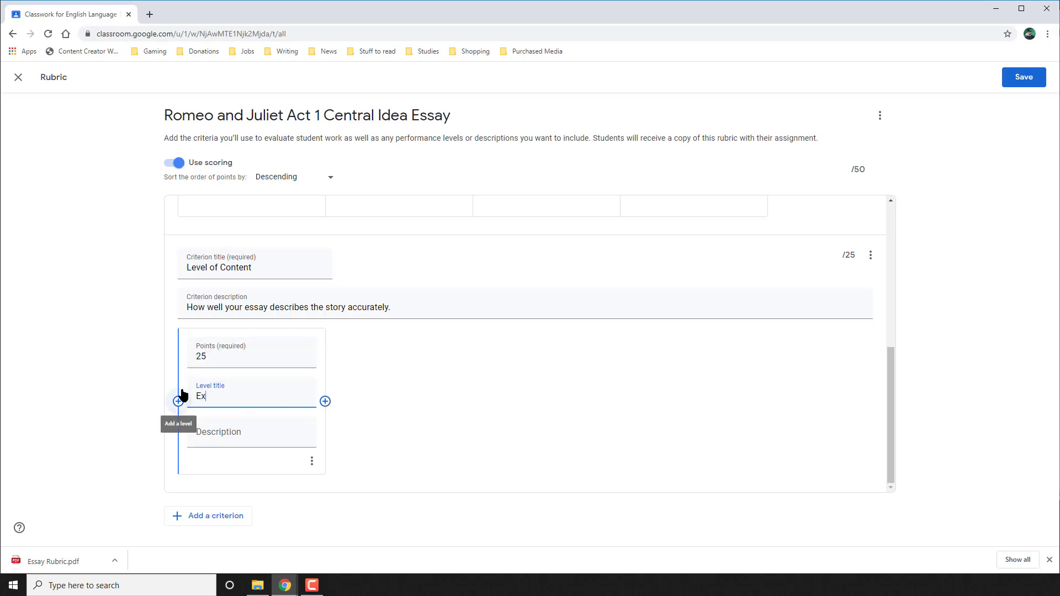
key("BackSpace")
key("BackSpace")
type("llent")
left_click(480, 391)
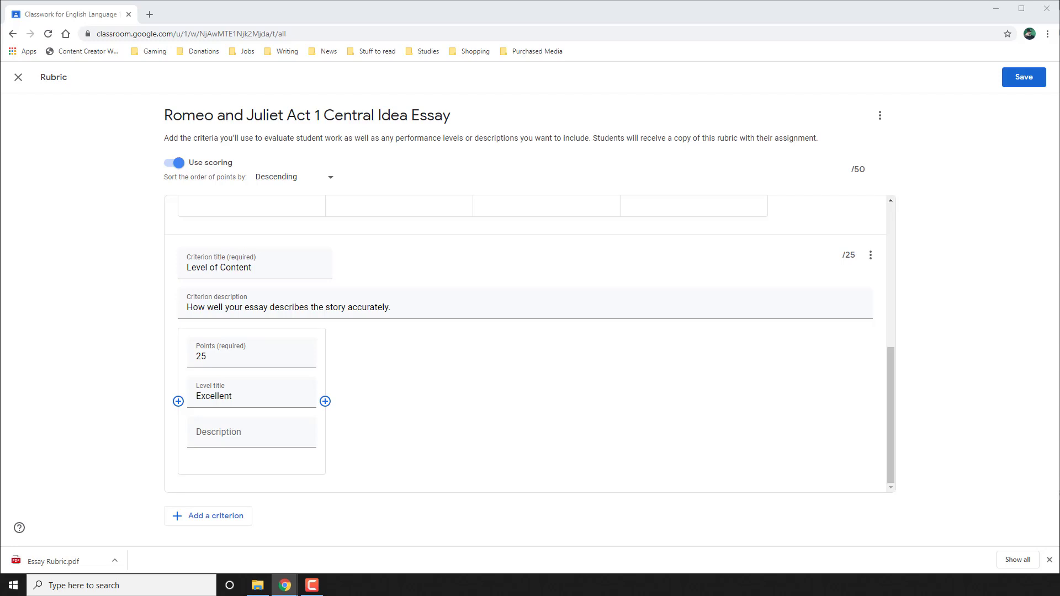
Paste the synthesis-of-ideas description into the Excellent level and correct 'indepth' to 'in depth'
left_click(217, 431)
right_click(217, 431)
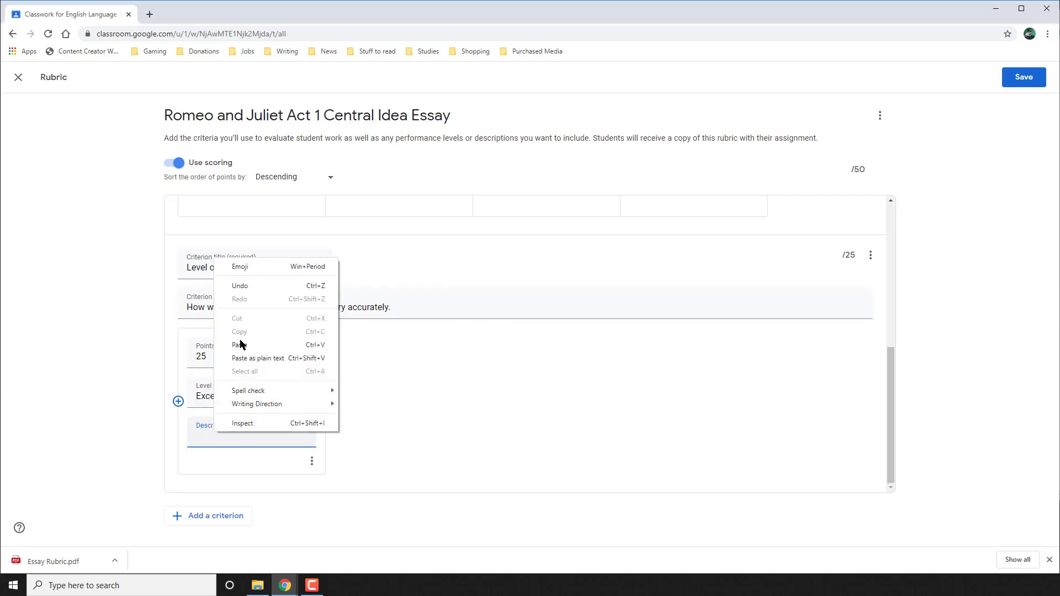
left_click(239, 345)
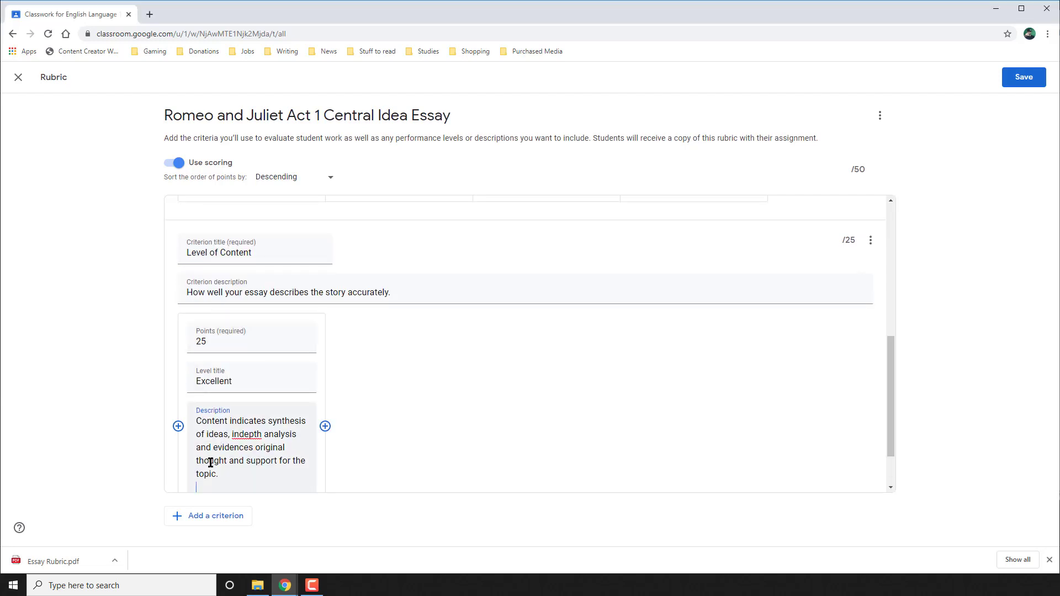
left_click(240, 435)
left_click(432, 428)
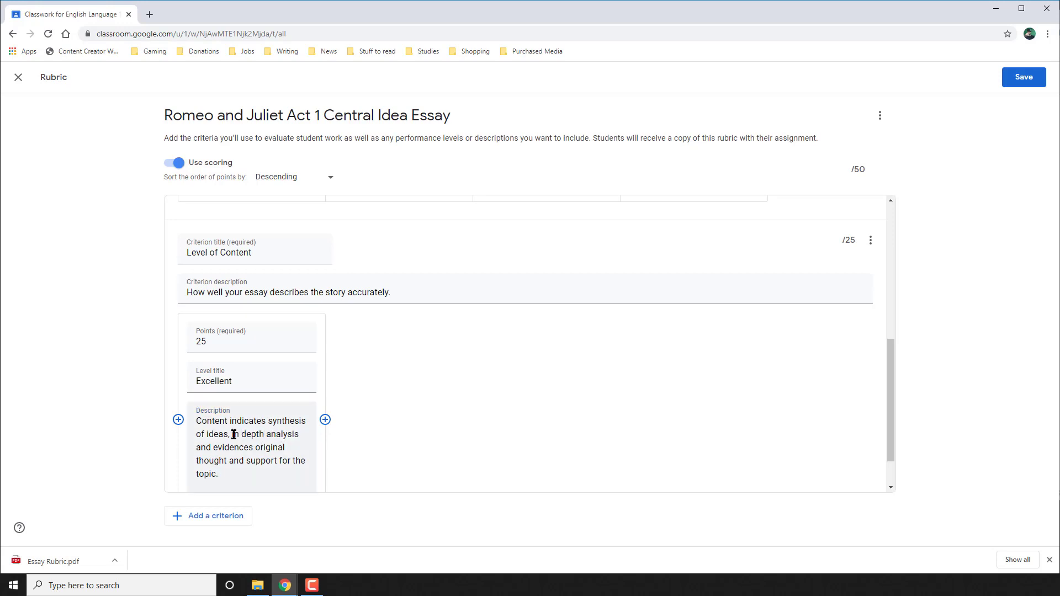
Add a 20-point Above Average level: ideas mostly clear, analysis in-depth, some parts lack evidence
left_click(325, 420)
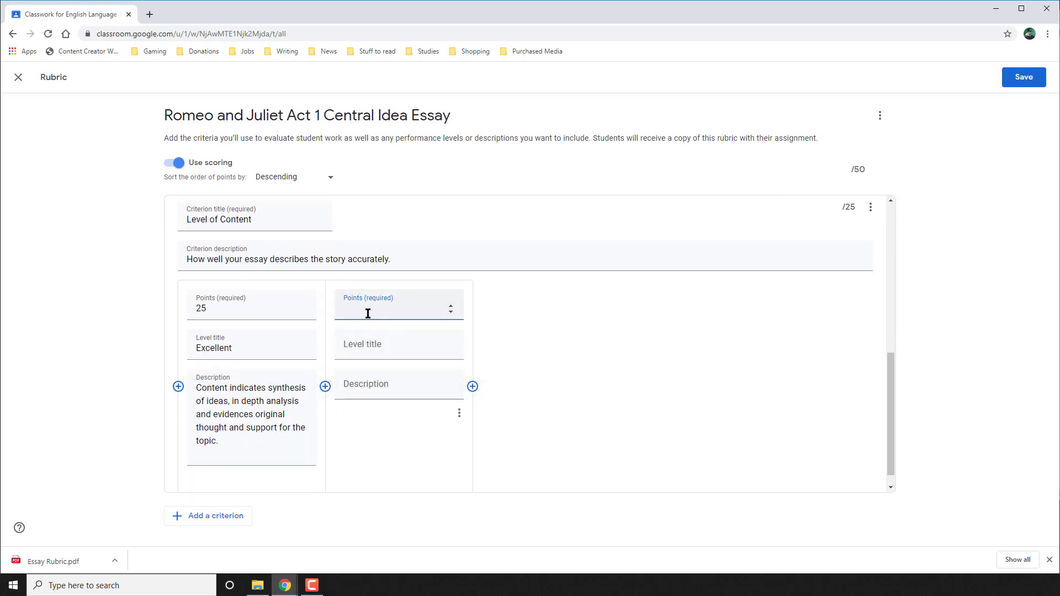
type("20")
left_click(396, 355)
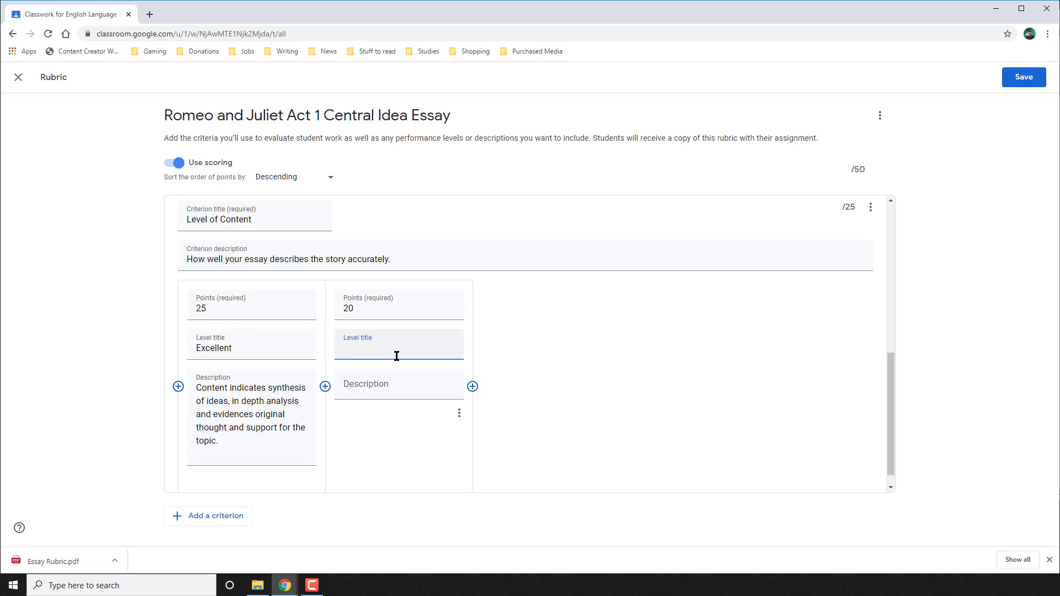
type("Above Average")
left_click(388, 393)
type("Ideas are m")
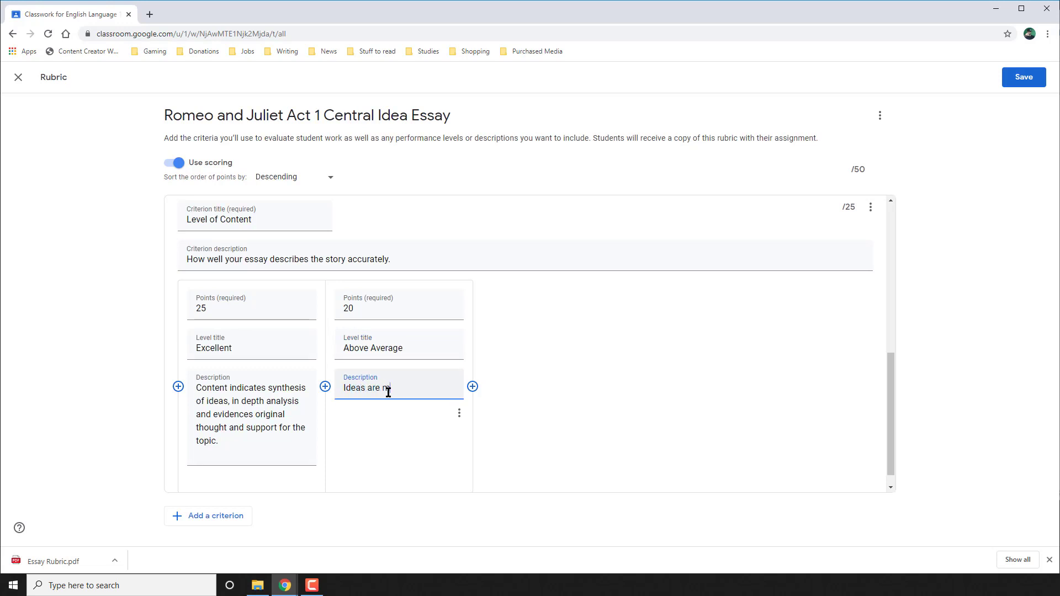
type("ostly clear and analysis is in-depth, although ")
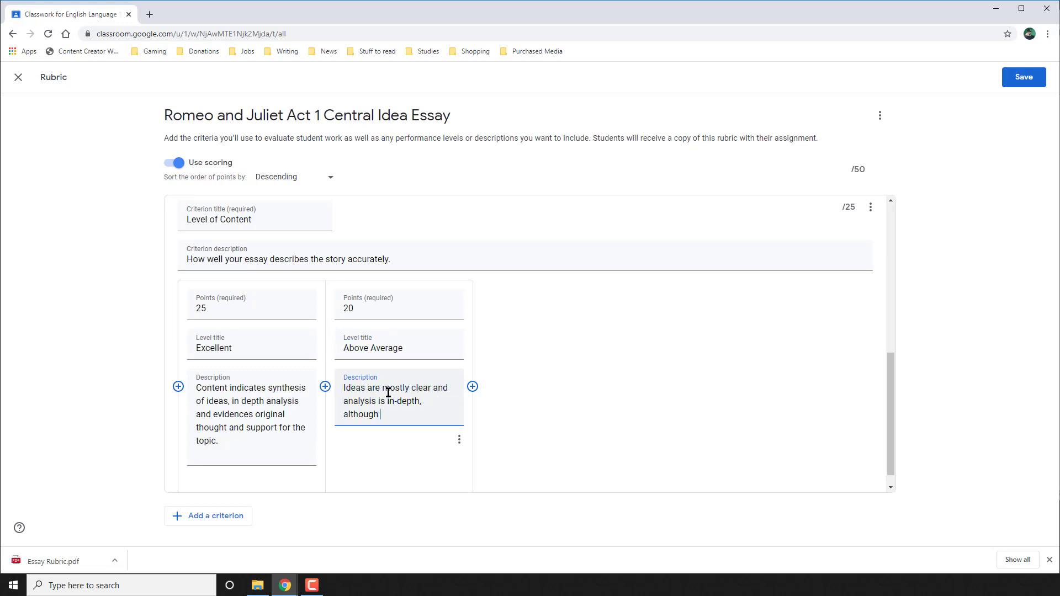
type("some parts lack evidence.")
Add a 15-point level titled Average/Satisfactory
left_click(472, 387)
type("15")
left_click(530, 346)
type("Average")
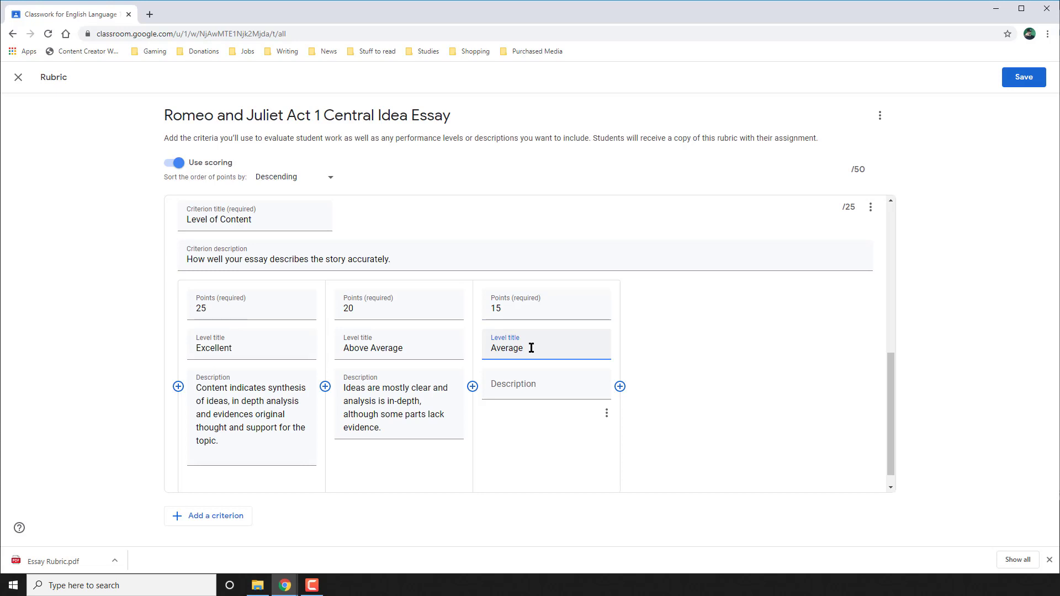
type("/Satisfactory")
Describe the 15-point level as somewhat detailed but lacking evidence; add a 10-point Unsatisfactory level
left_click(522, 389)
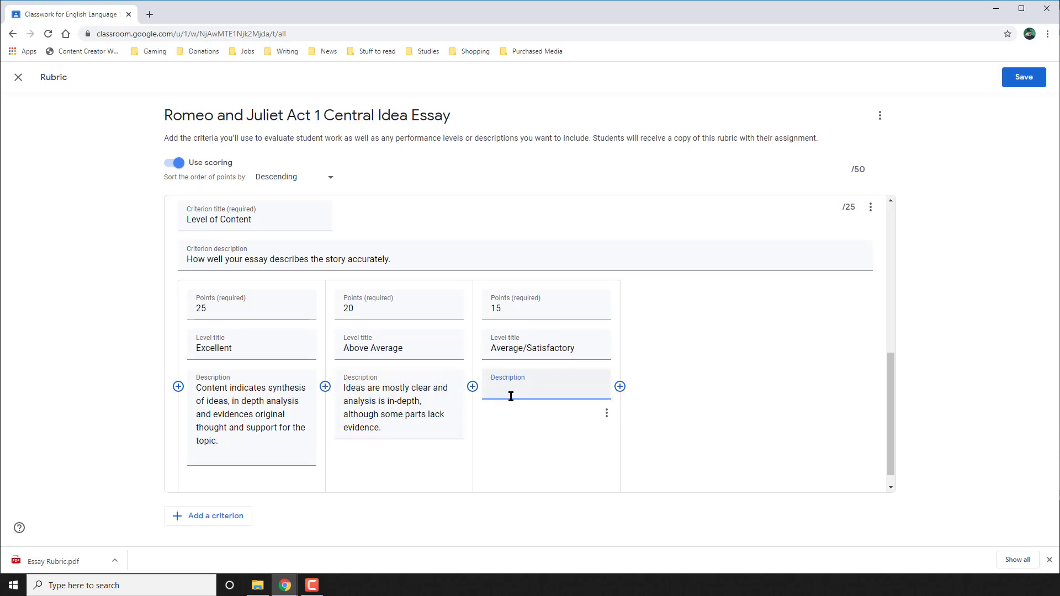
type("Ideas are somewhat detailed in analysis, but lack sufficient evidence.")
left_click(620, 386)
type("10")
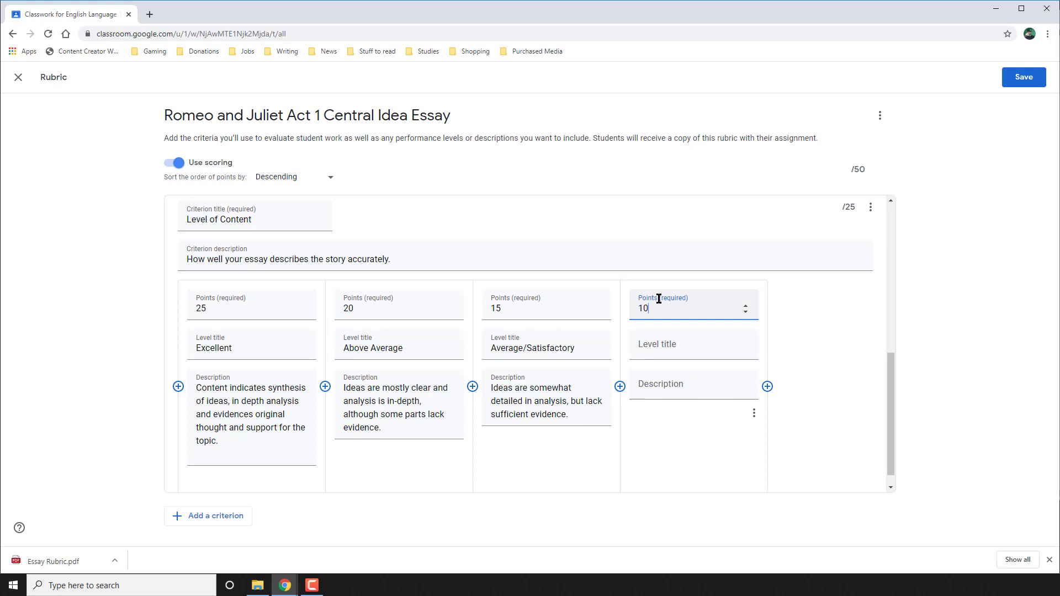
type("Unsatisfactory")
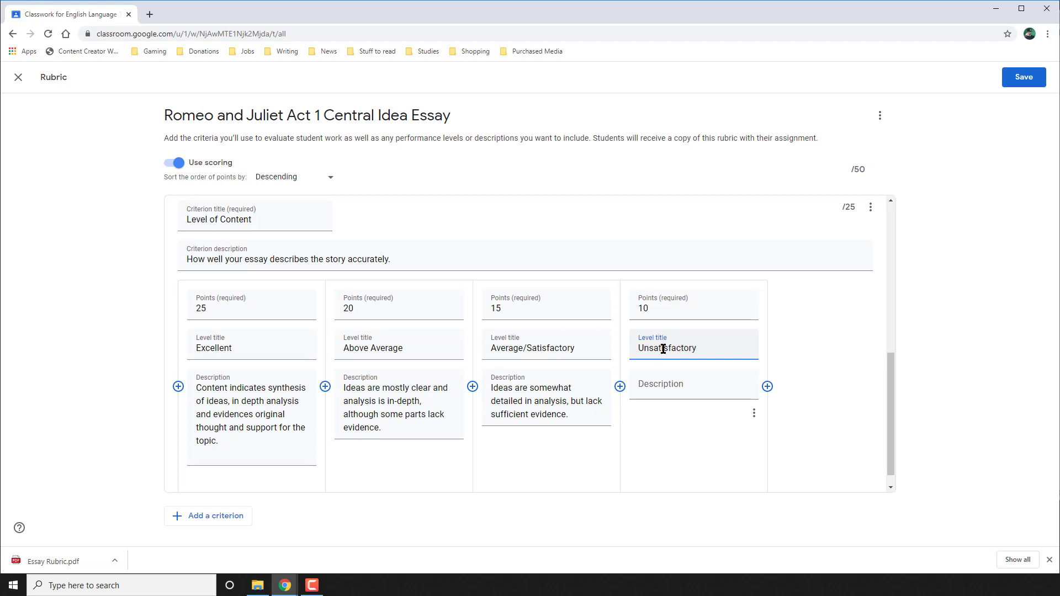
left_click(666, 388)
type("Idea")
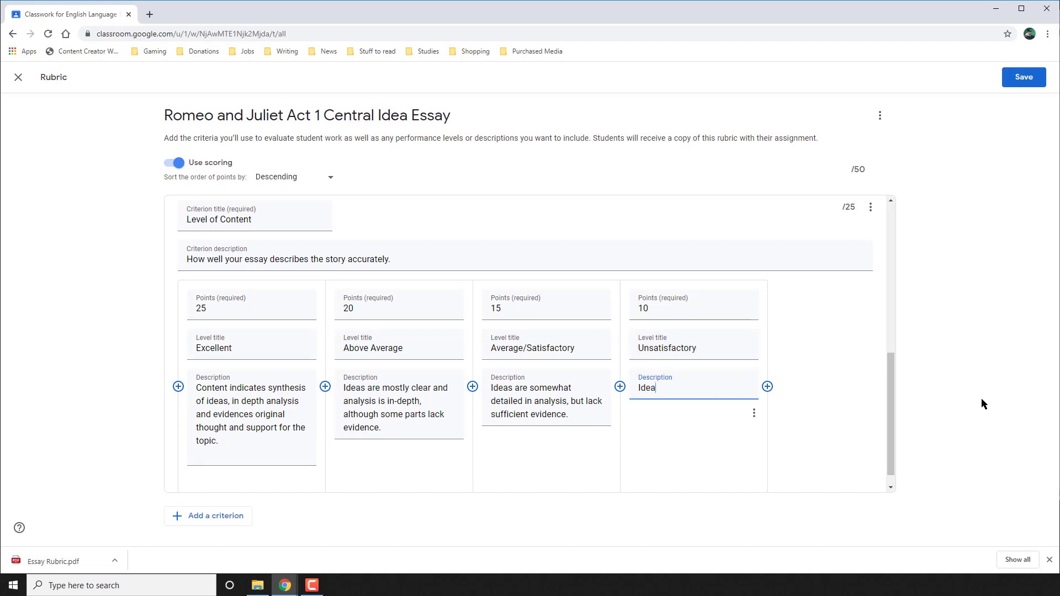
type("s are not detai")
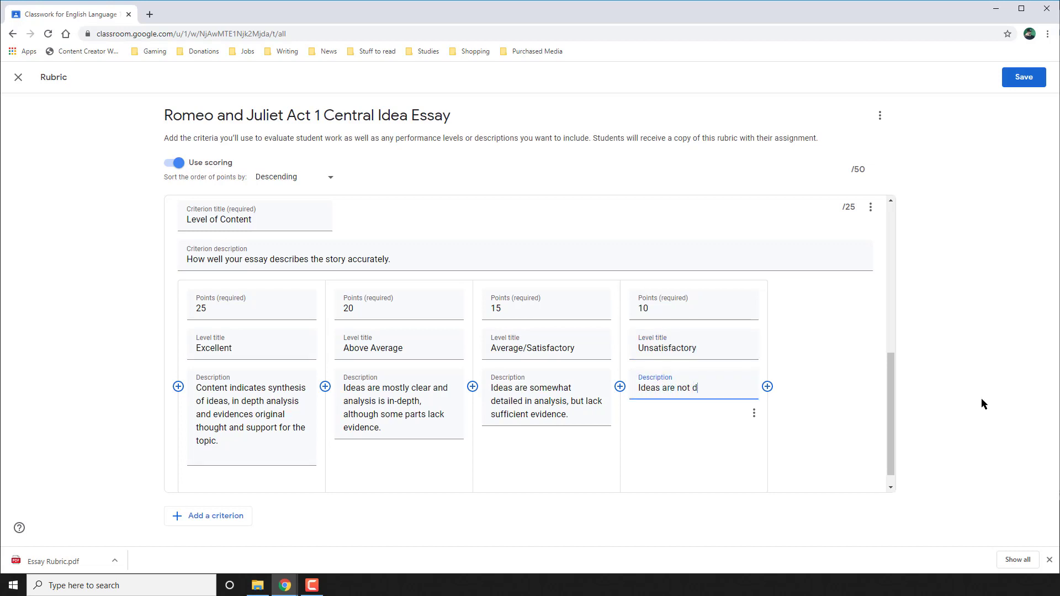
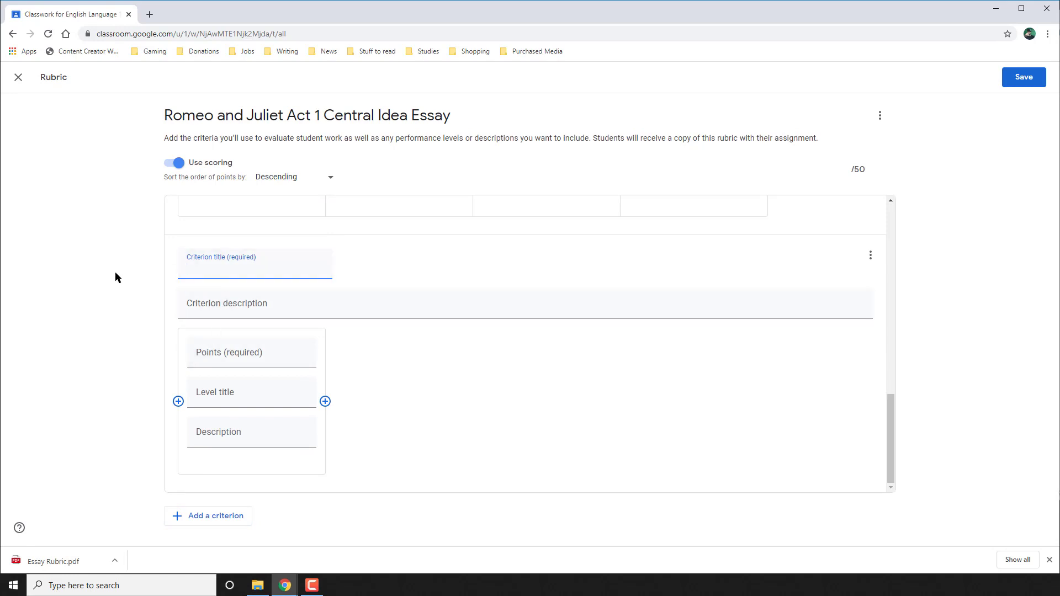
Add a Development criterion with its description and a 25-point Excellent level
type("Development")
left_click(213, 304)
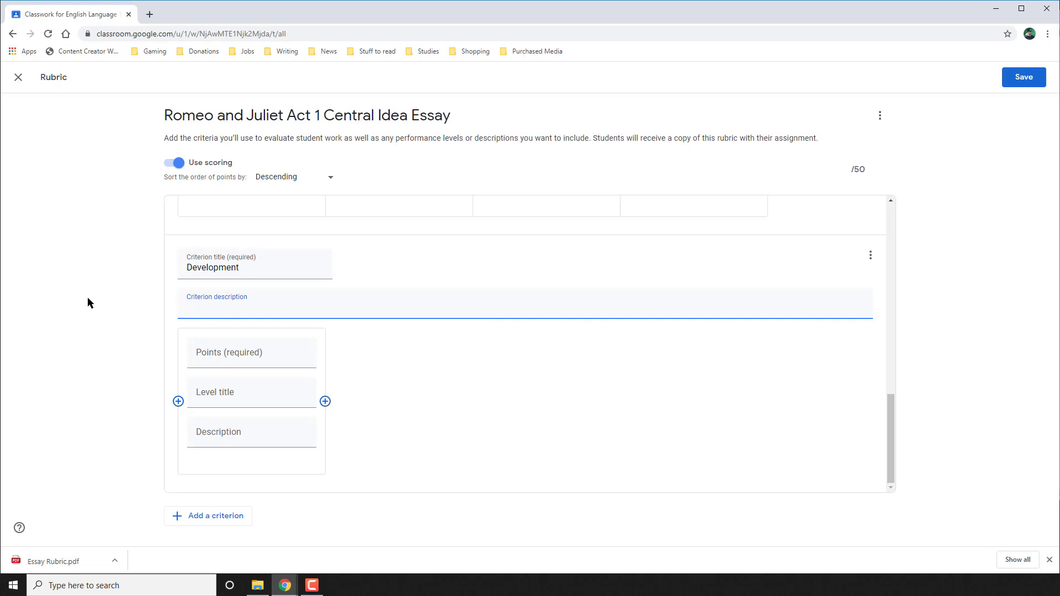
type("How well the essay is supported by clear points of analysis and evid")
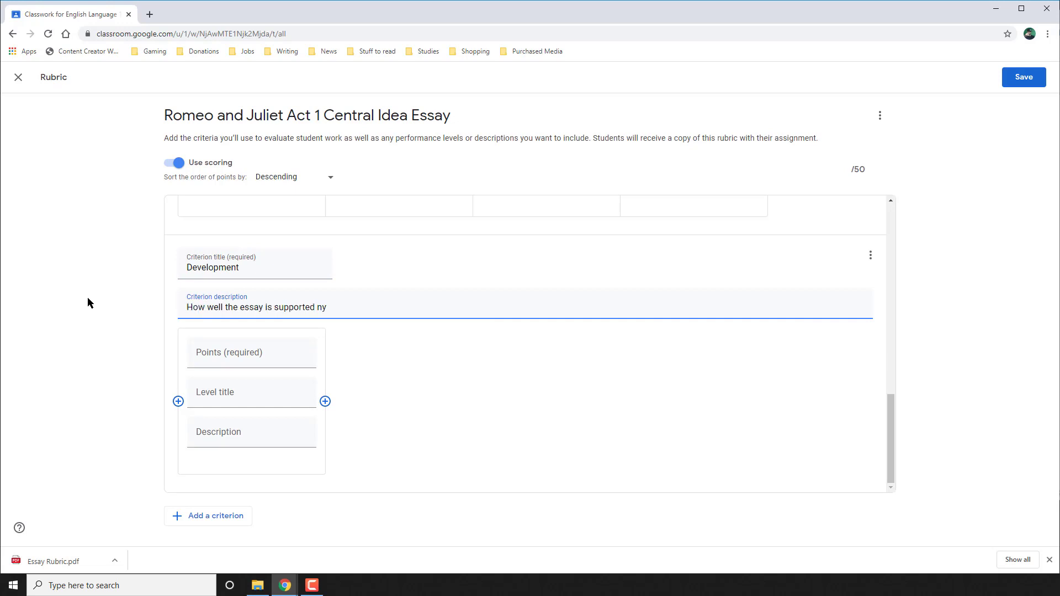
type("ence backing the analysis.")
left_click(213, 352)
type("25")
left_click(267, 392)
type("Excellent")
right_click(249, 440)
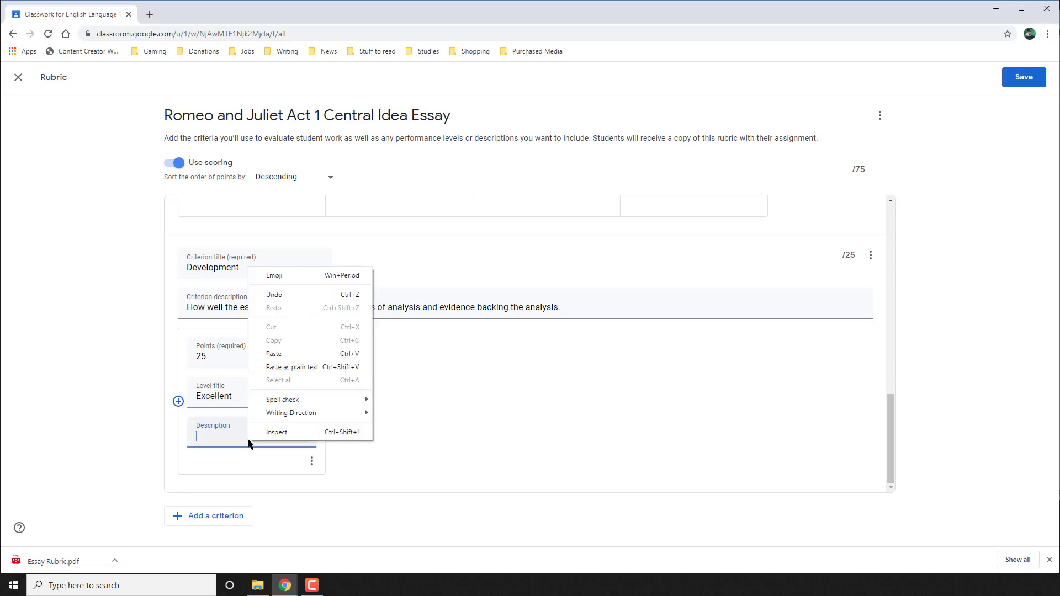
left_click(308, 330)
key("BackSpace")
Add Development levels: 20 Above Average, 15 Average and 10 Below Average, with descriptions
left_click(325, 418)
type("20")
key("Tab")
type("Above Average")
left_click(409, 366)
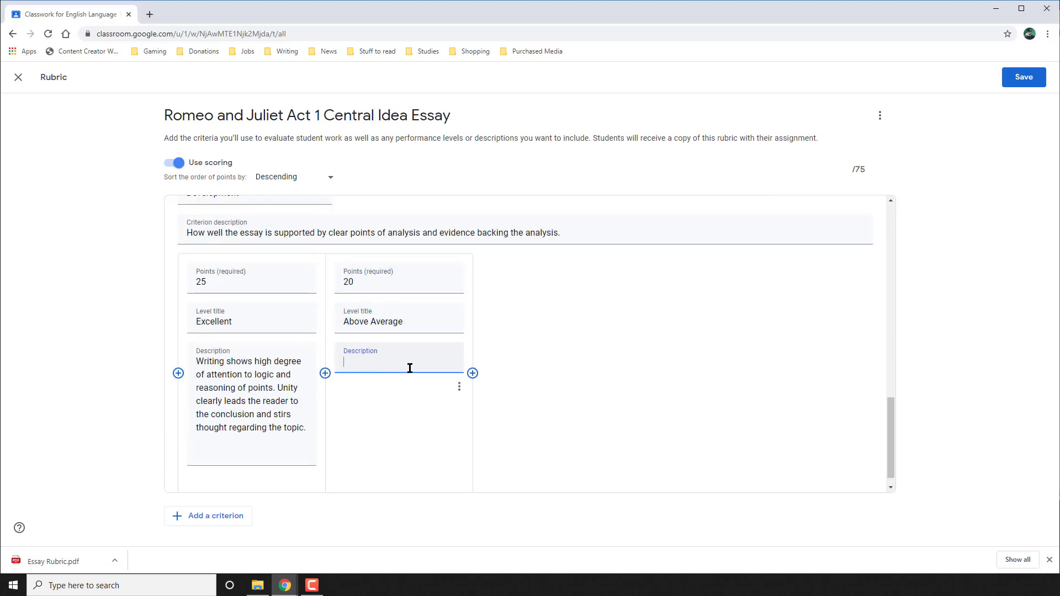
type("Main points well developed with quality supporting details and quantity. Critical thinking is weaved into points")
left_click(472, 373)
type("15Average")
left_click(547, 358)
type("Main points are present with limited detail and development. Some critical thinking is present.")
left_click(619, 373)
type("10")
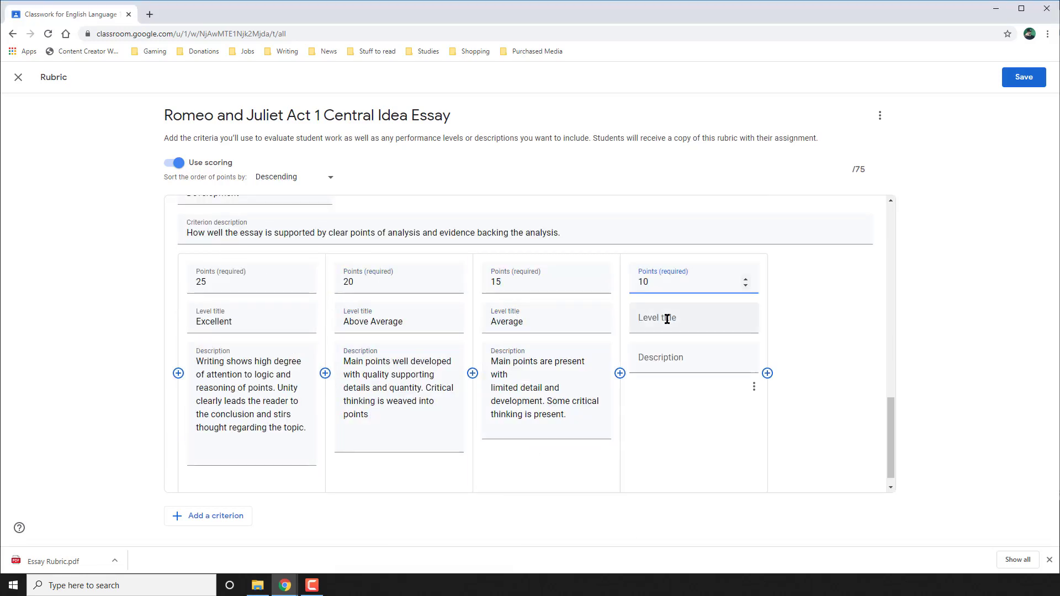
type("Below Average")
left_click(685, 359)
type("Main points lack detailed development. Ideas are vague with little evidence of critical thinking.")
Add a Grammar criterion on Standard Written English with a 25-point Excellent level
left_click(208, 516)
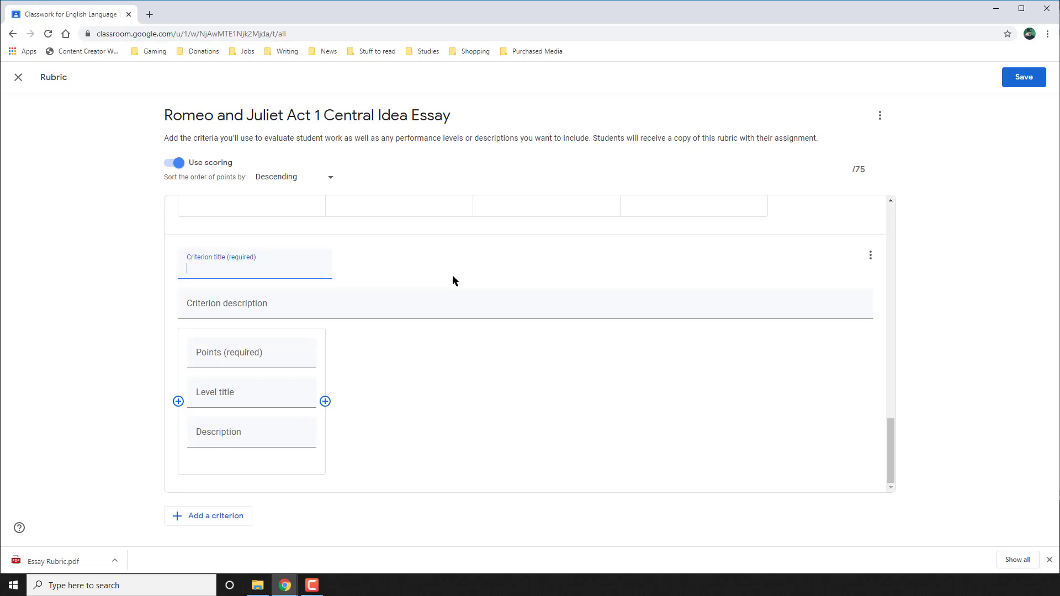
type("Grammar")
key("Tab")
type("How well your essay follows the rules of Standard Written English")
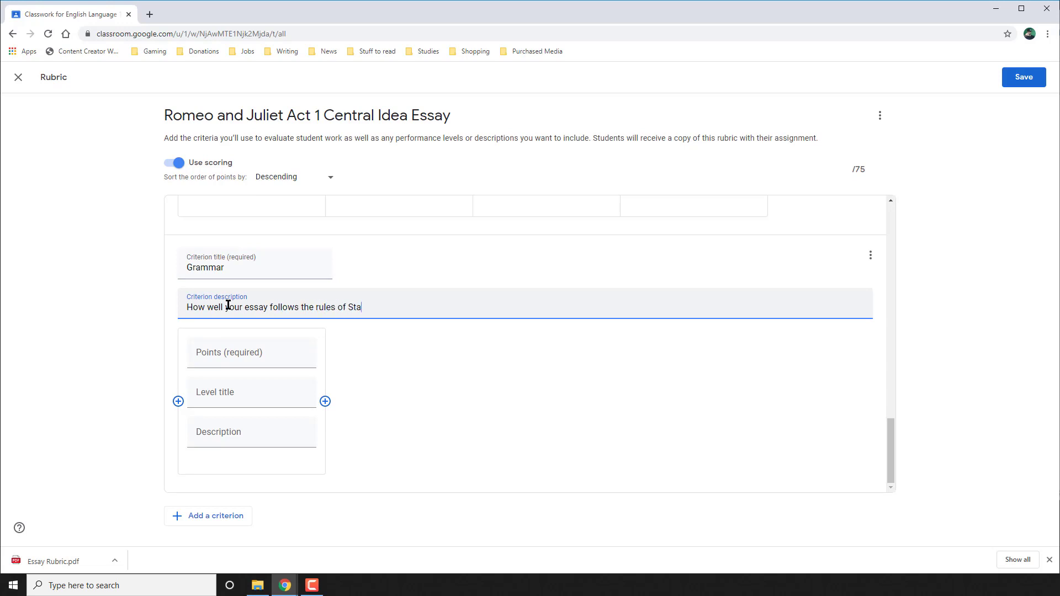
left_click(303, 353)
type("25")
key("Tab")
type("Excellent")
left_click(268, 436)
type("Essay is free of distracting spelling, punctuation, and grammatical errors; absent of fragments, comma splices, and run-ons.")
Add Grammar levels 20 Above Average and 15 Average, plus a fourth 10-point level
type("20")
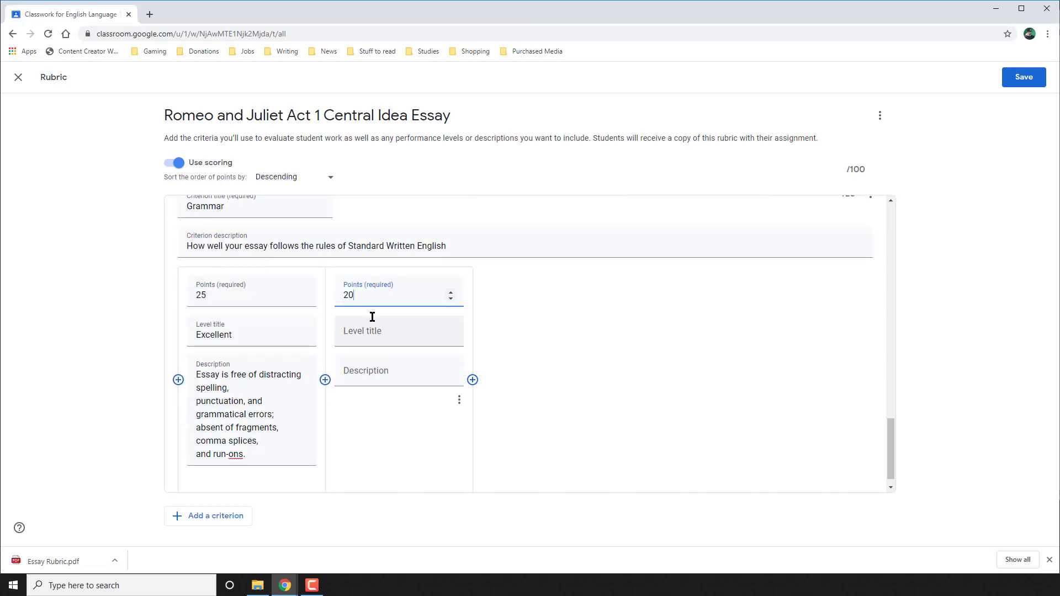
type("Above Average")
key("Tab")
type("Essay has few spelling, punctuation, and grammatical errors allowing reader to follow ideas clearly. Very few fragments or run-ons.")
left_click(472, 380)
type("15")
key("Tab")
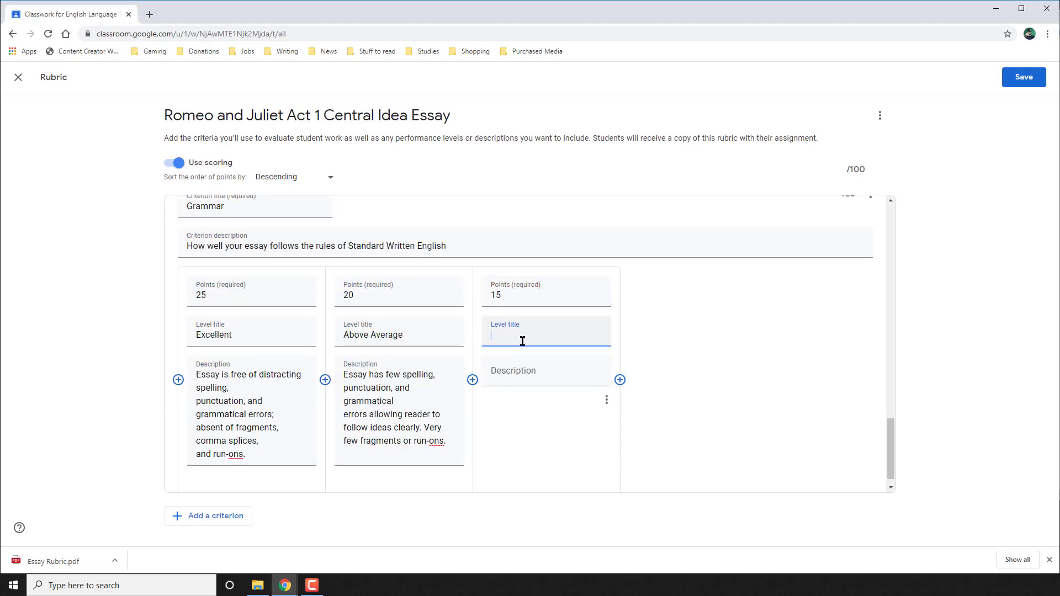
type("Average")
key("Tab")
type("Most spelling, punctuation, and grammar correct allowing reader to progress though essay. Some errors remain.")
left_click(620, 380)
type("10")
key("Tab")
Title the 10-point Grammar level Below Average and paste its description
type("Below Average")
key("Tab")
type("Spelling, punctuation, and grammatical errors create distraction, making reading difficult; fragments, comma splices, run-ons evident. Errors are frequent.")
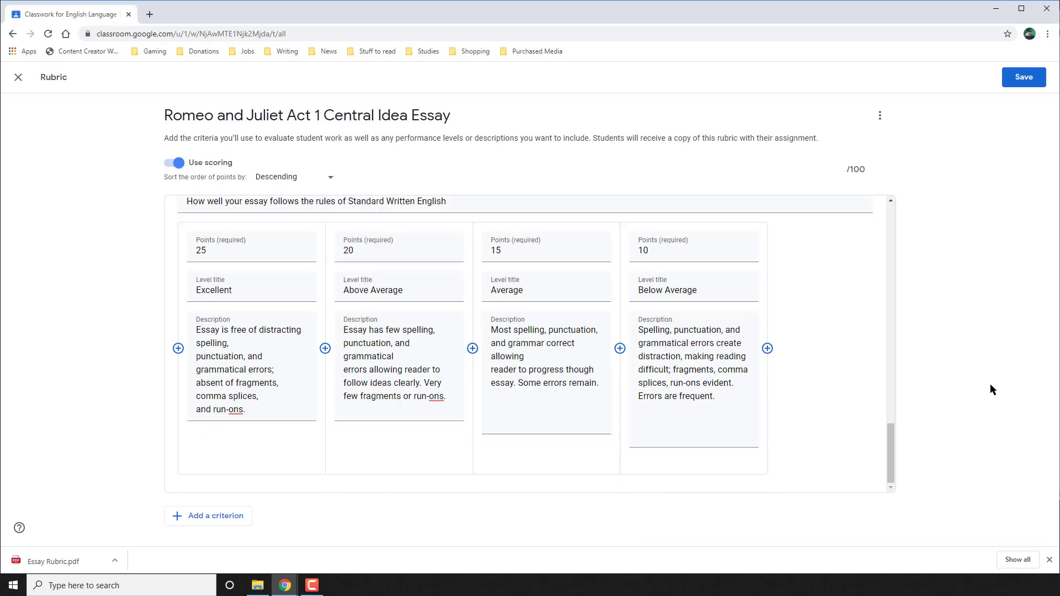
Review the four criteria and save the 100-point rubric
scroll(841, 235, "up", 10)
scroll(845, 221, "down", 5)
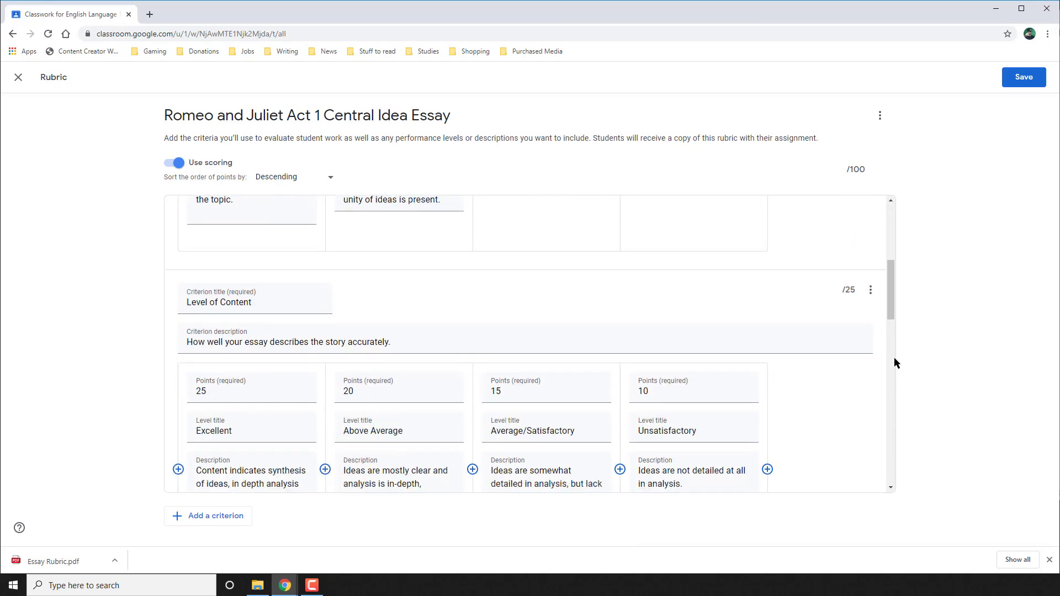
left_click(871, 291)
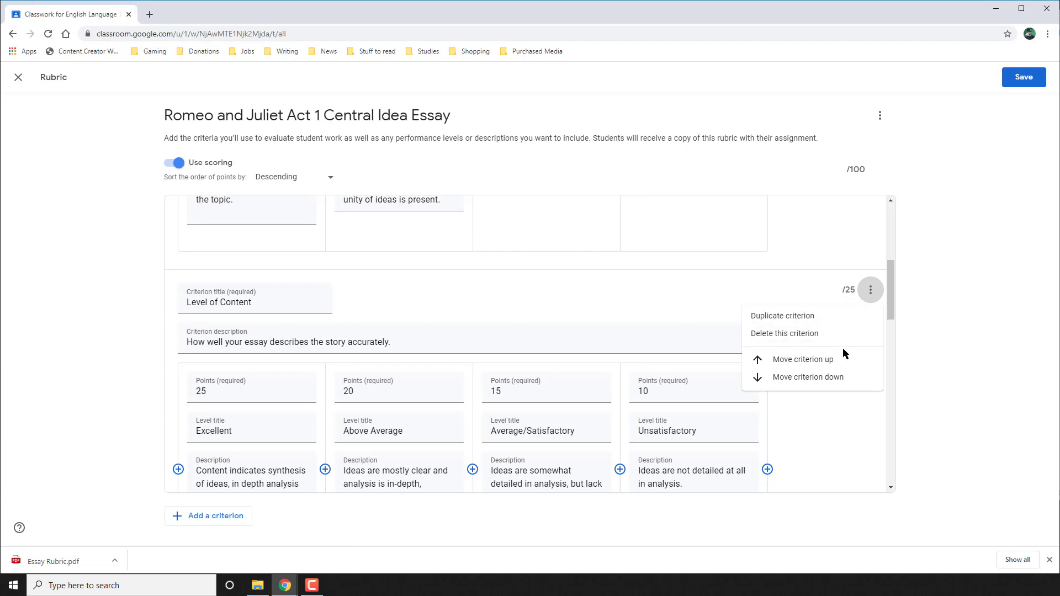
left_click(952, 328)
scroll(811, 312, "down", 10)
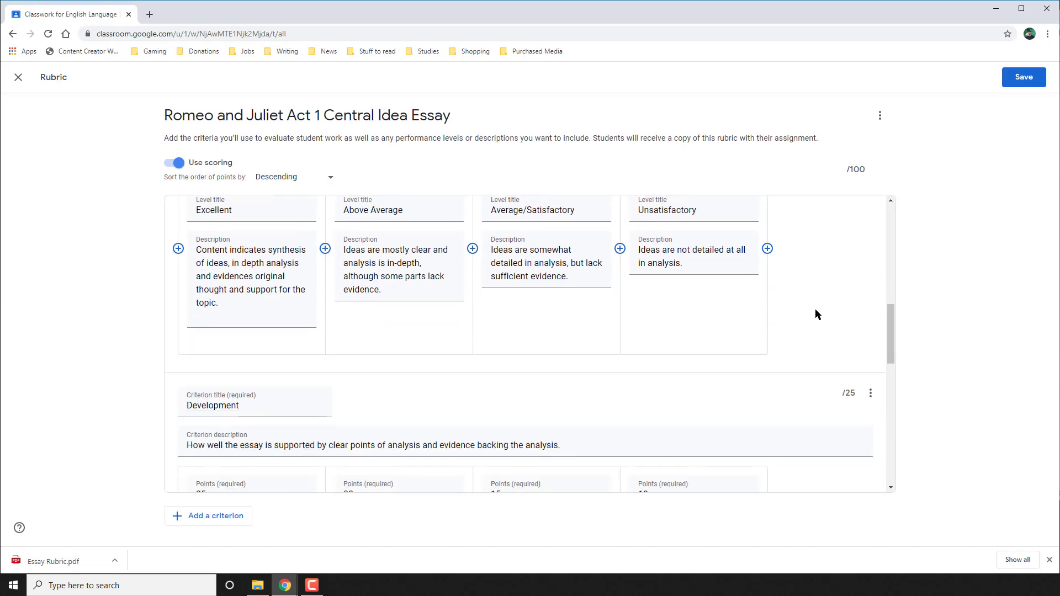
scroll(816, 309, "down", 5)
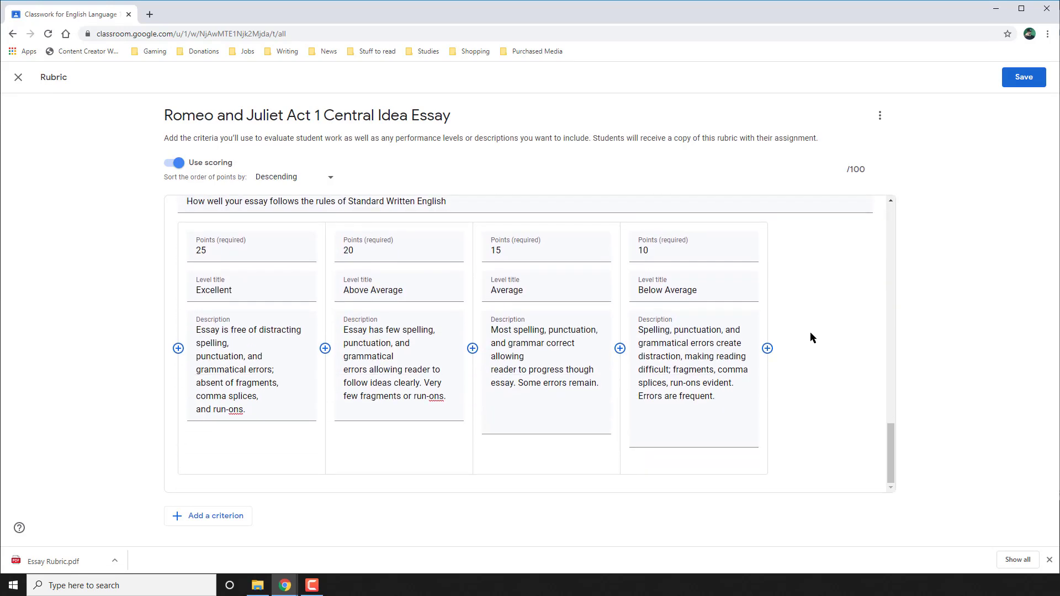
scroll(810, 332, "up", 6)
scroll(812, 334, "up", 10)
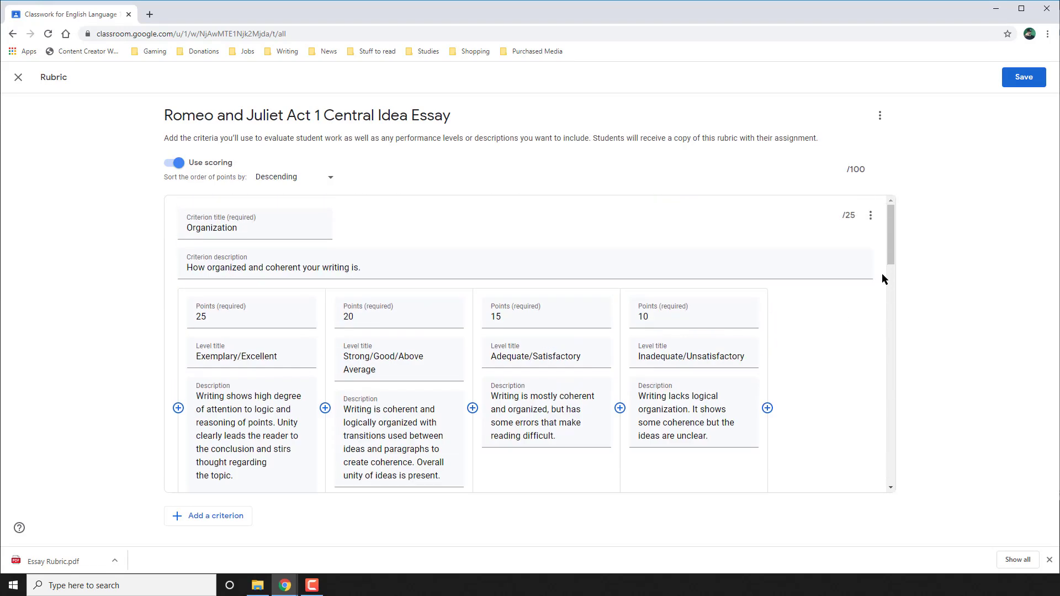
left_click(1023, 79)
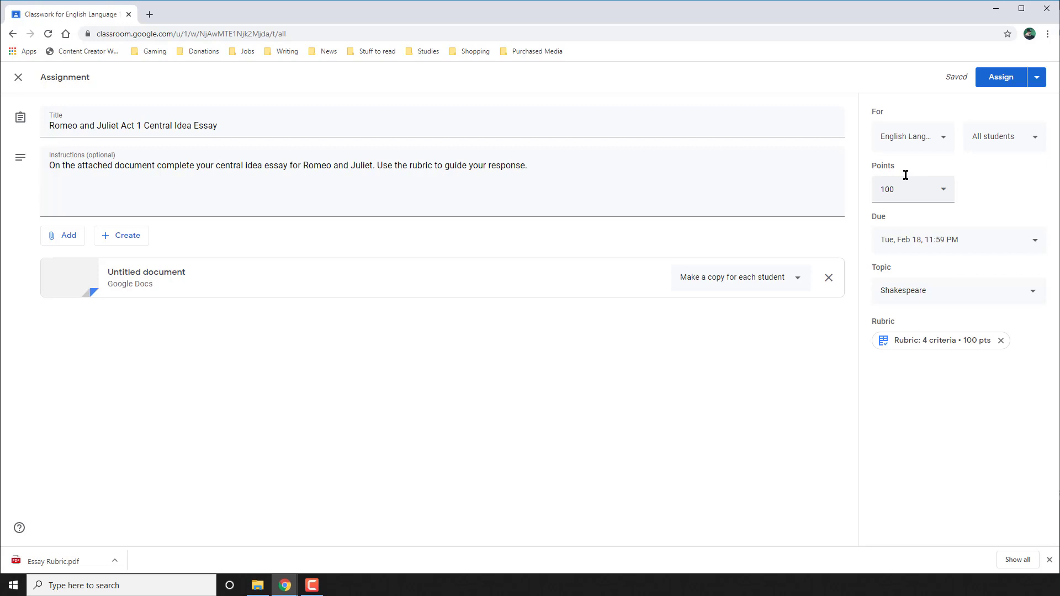
Assign the Romeo and Juliet Act 1 Central Idea Essay under the Shakespeare topic
left_click(1009, 80)
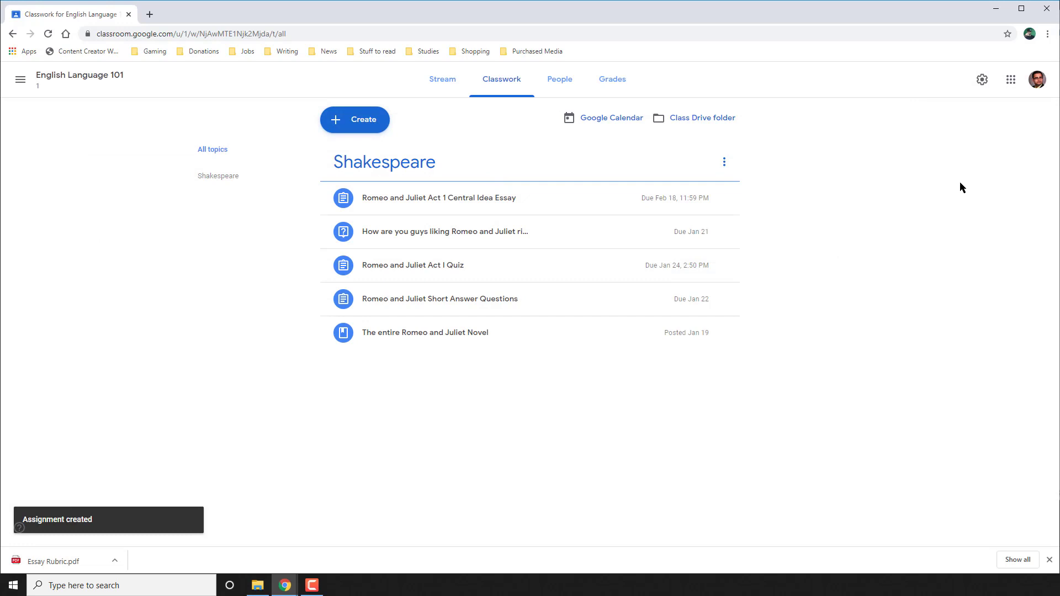
Open a new incognito window and load google.com
left_click(1047, 34)
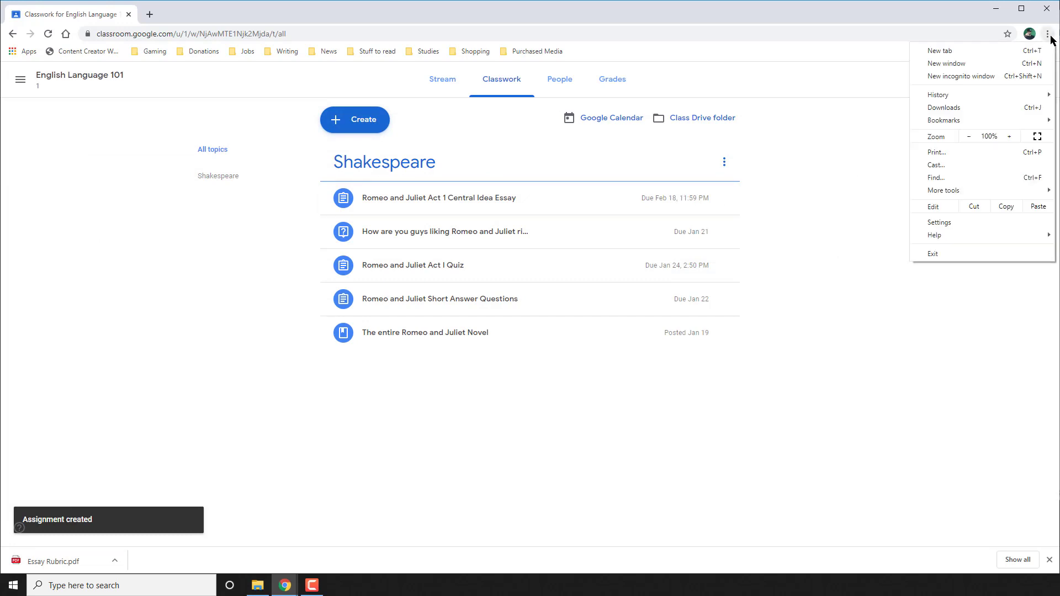
left_click(1003, 81)
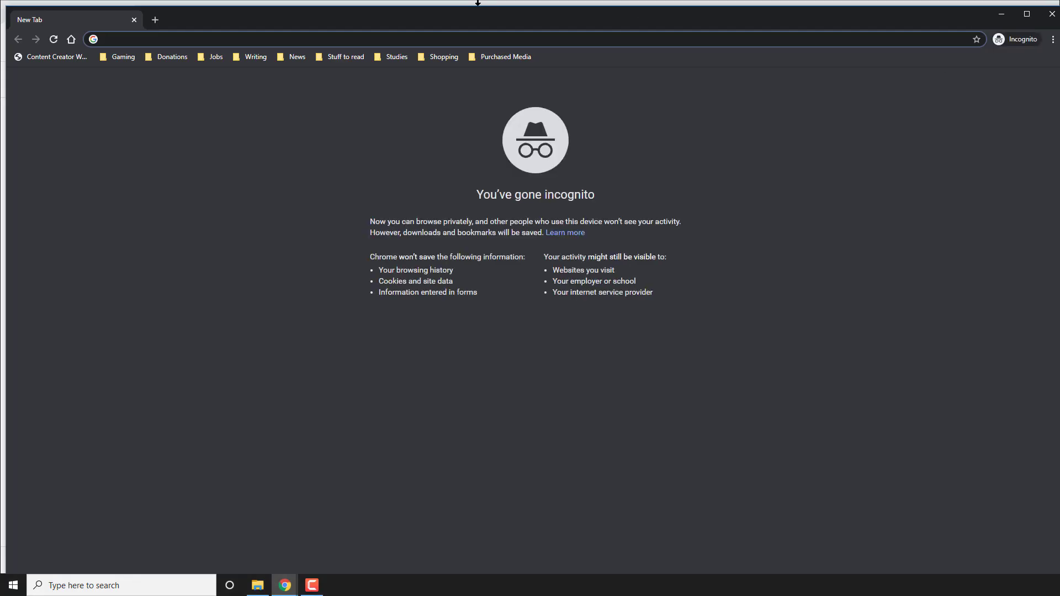
type("google.com")
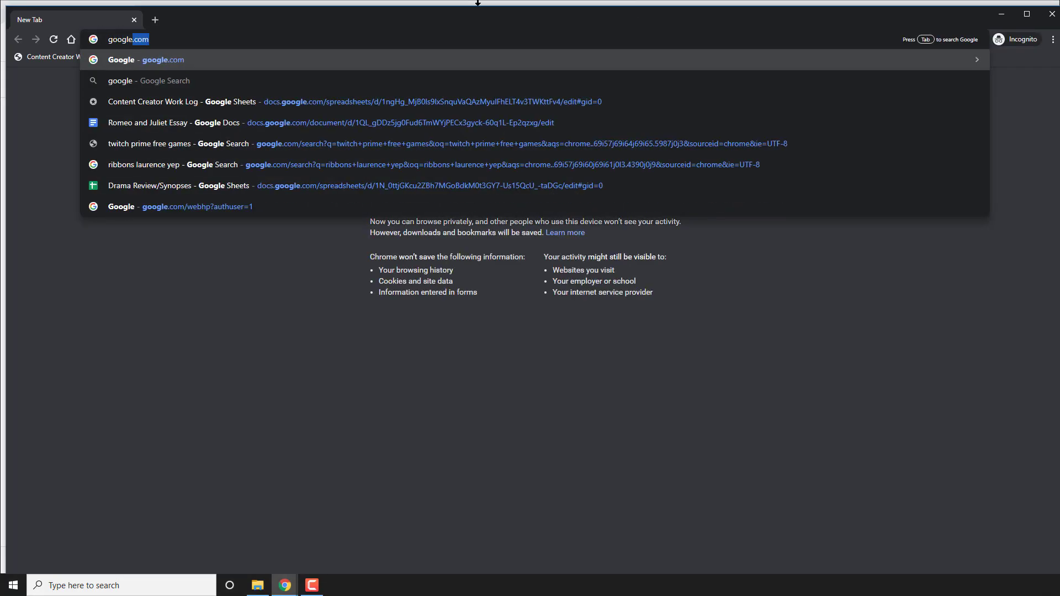
key("Return")
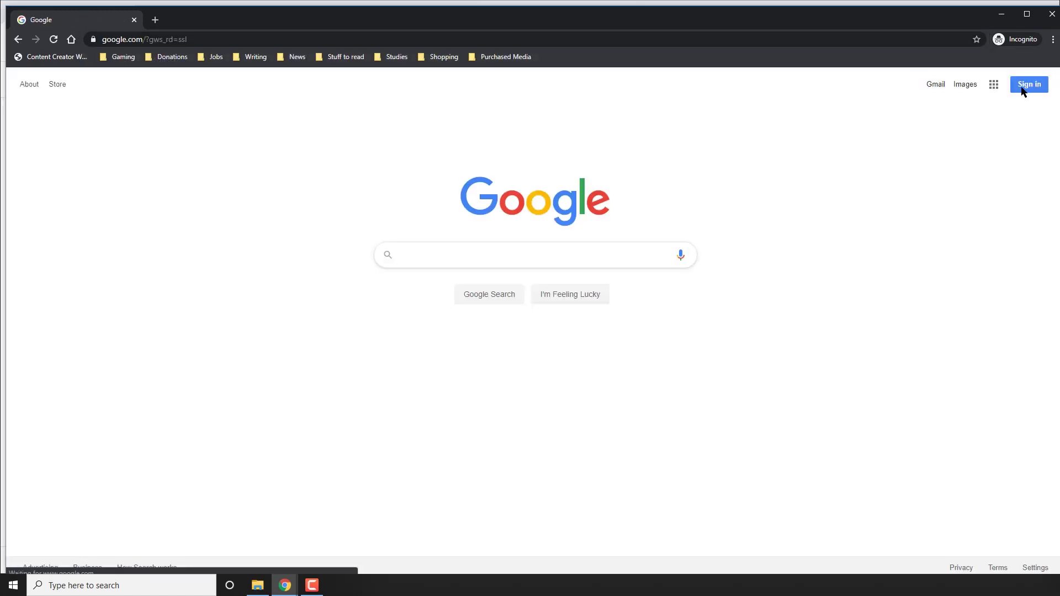
Sign in with the sample student's e-mail and password, then open Google Classroom
left_click(1013, 89)
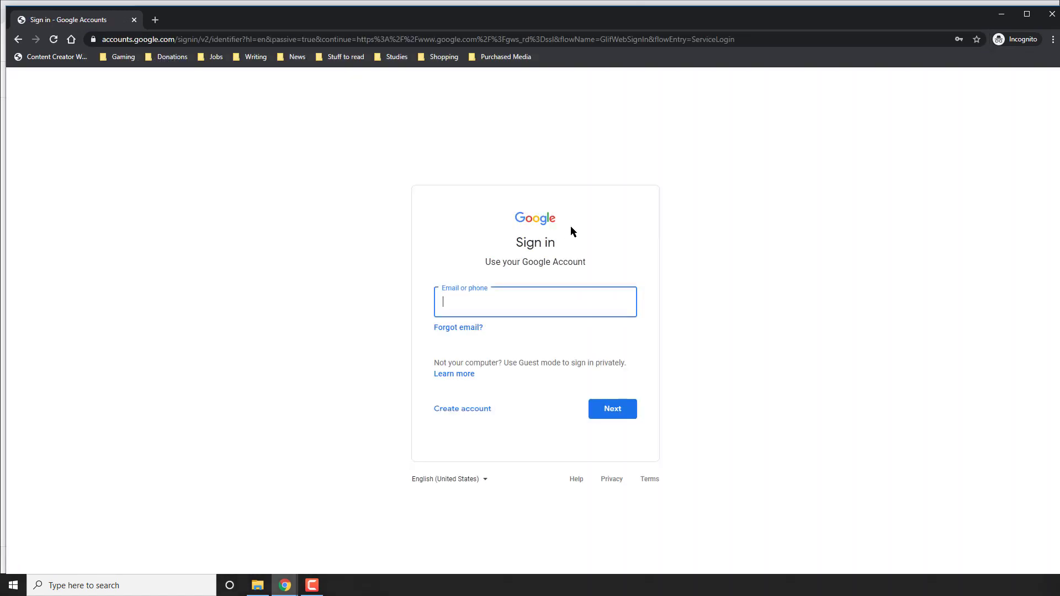
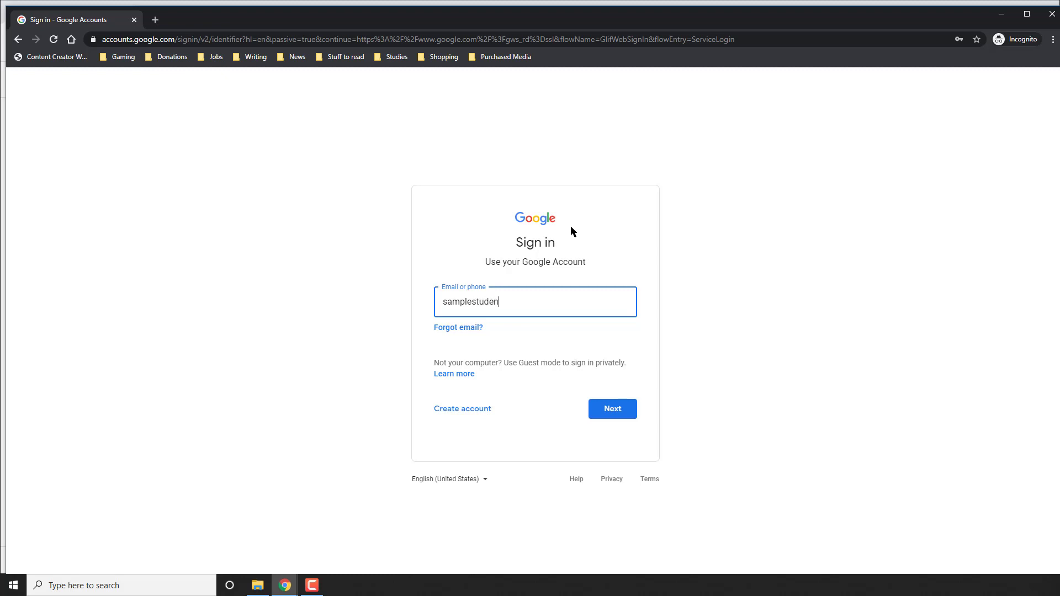
key("Return")
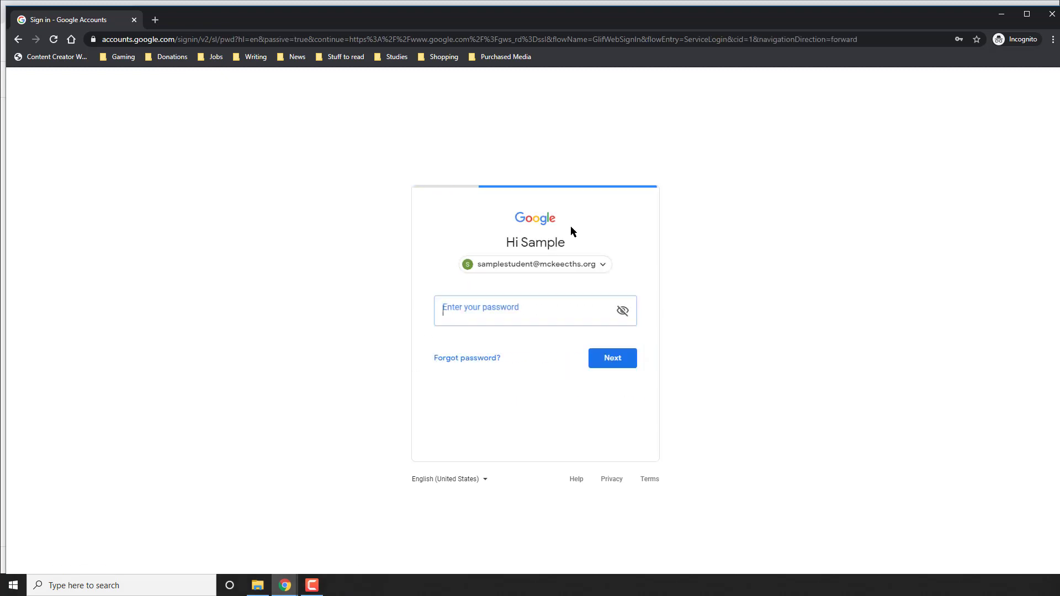
type("•••••••••••••")
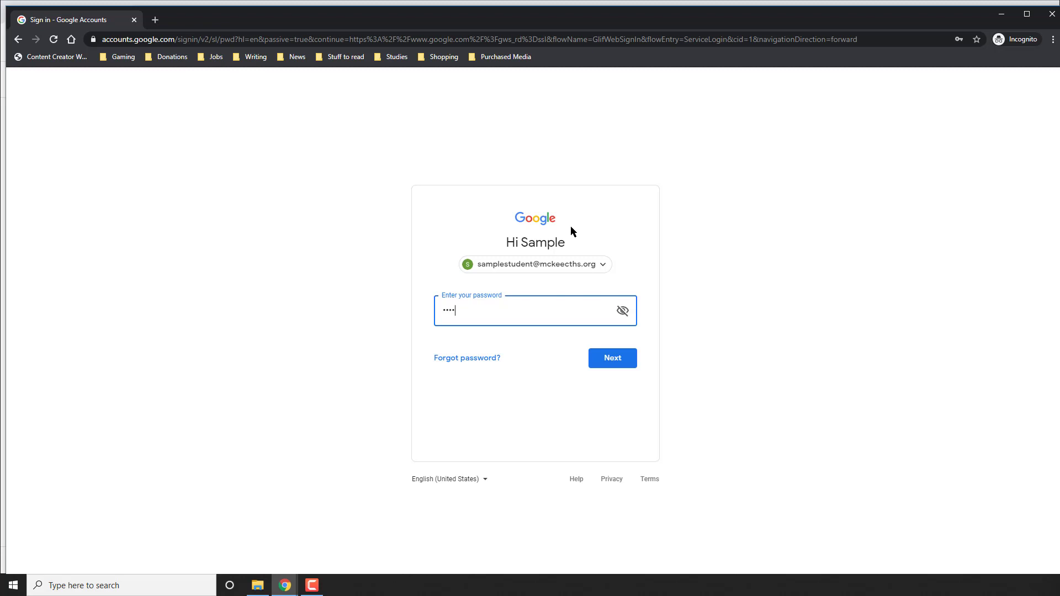
key("Return")
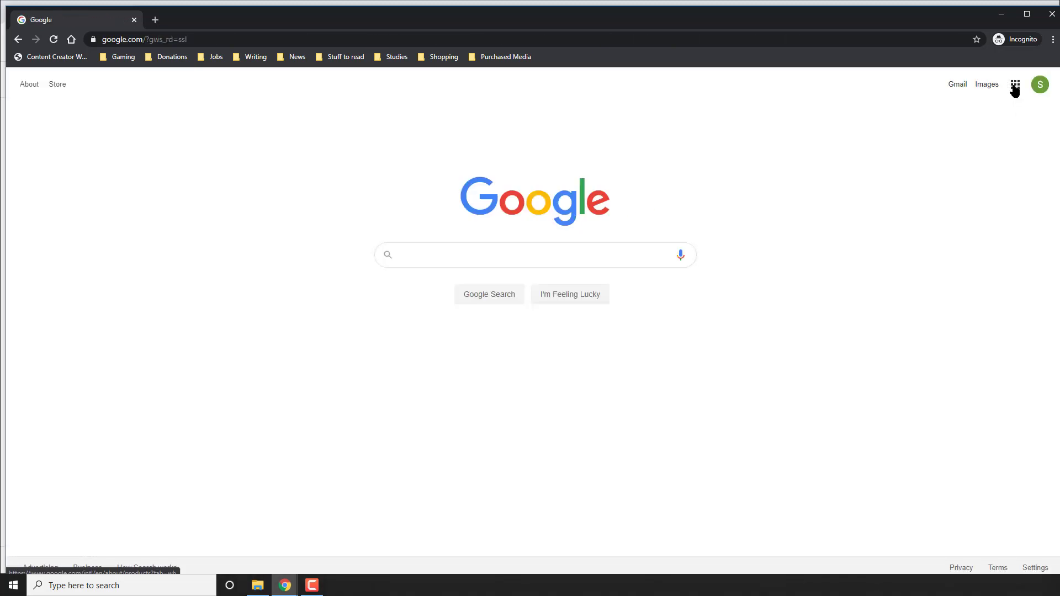
left_click(1014, 88)
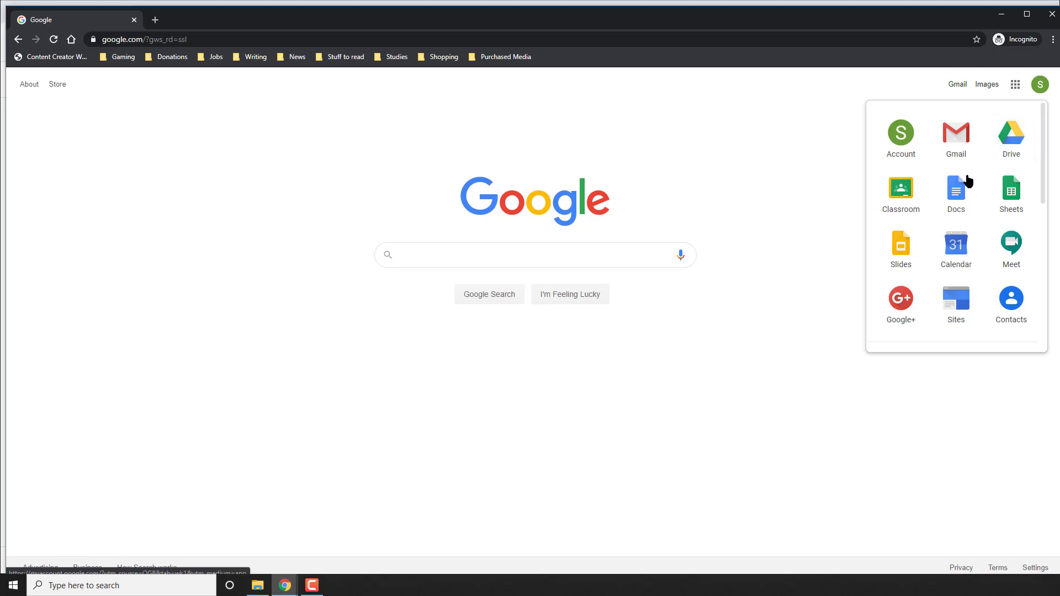
left_click(884, 205)
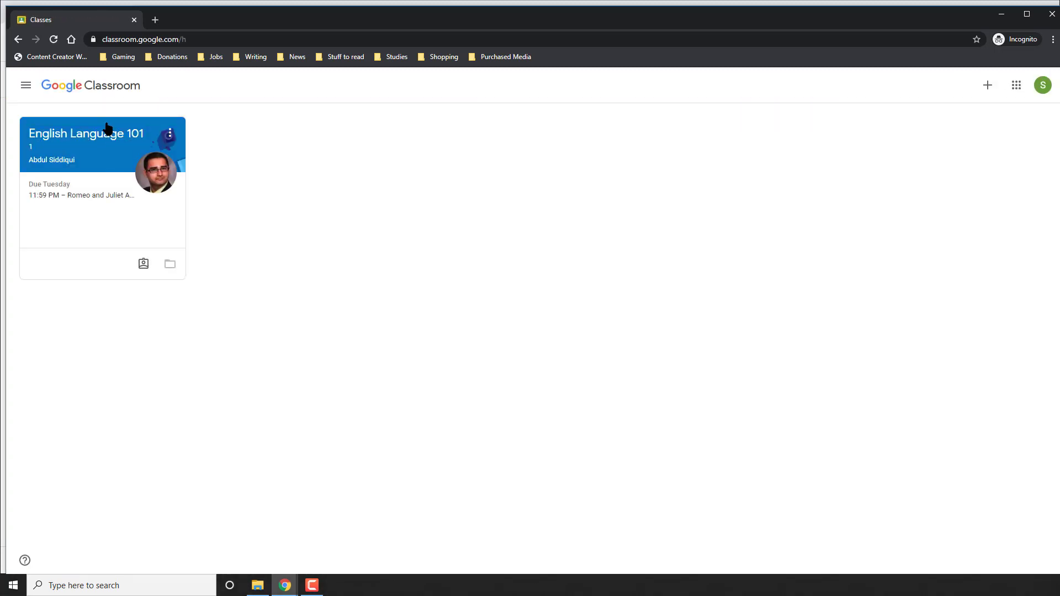
left_click(91, 141)
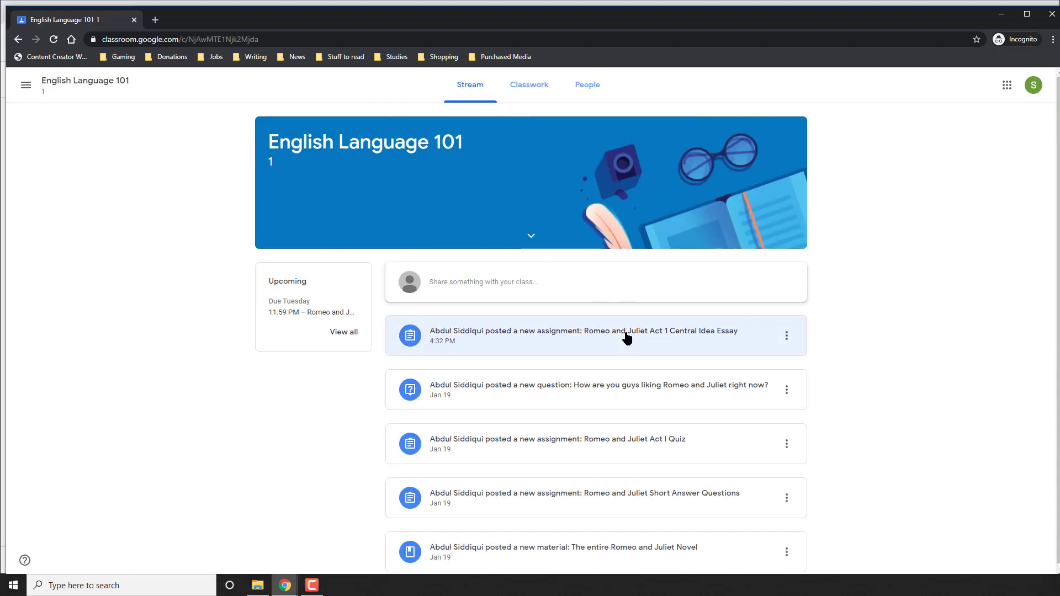
left_click(626, 338)
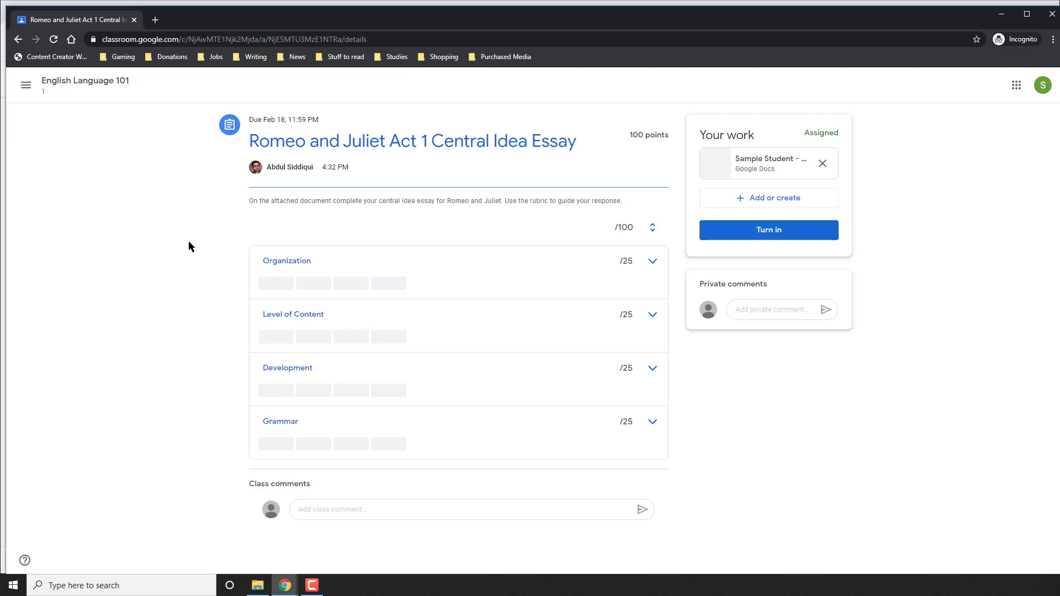
left_click(276, 267)
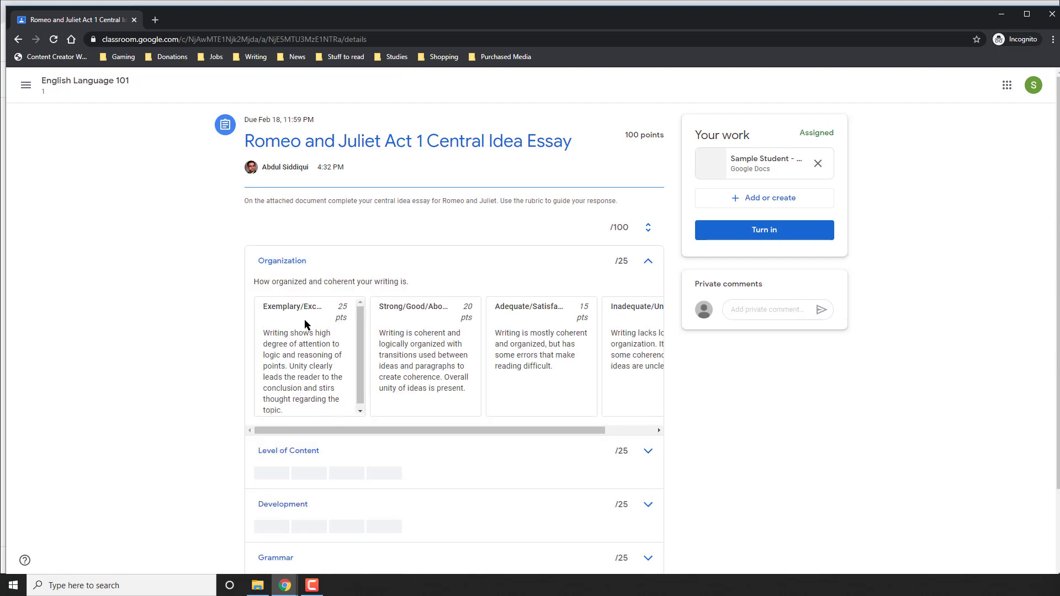
left_click_drag(437, 432, 323, 355)
left_click_drag(421, 431, 322, 309)
left_click(283, 262)
left_click(285, 315)
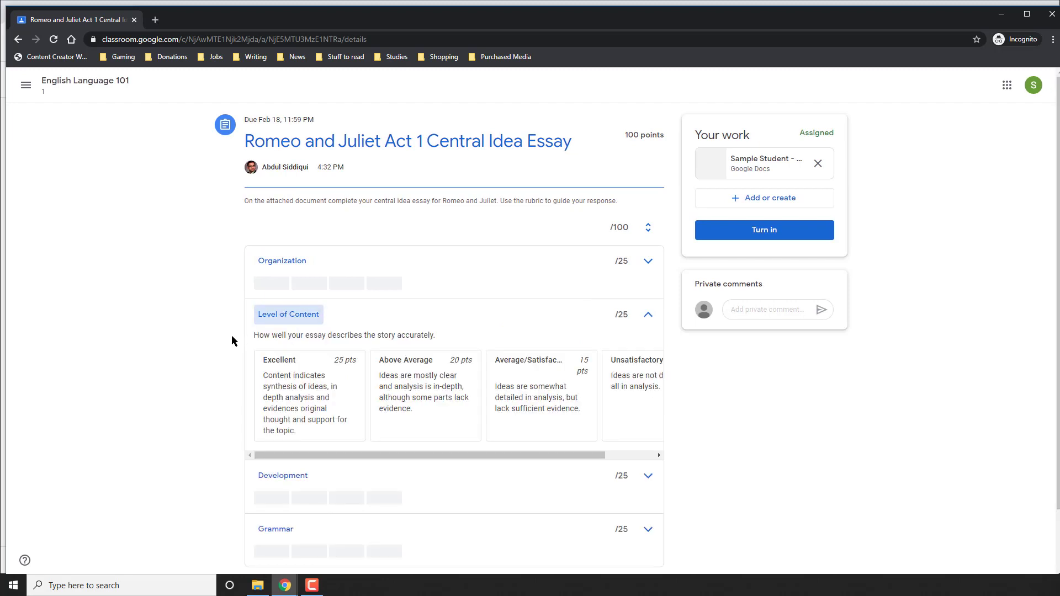
scroll(237, 341, "down", 1)
left_click_drag(361, 386, 265, 256)
left_click(265, 256)
left_click(282, 404)
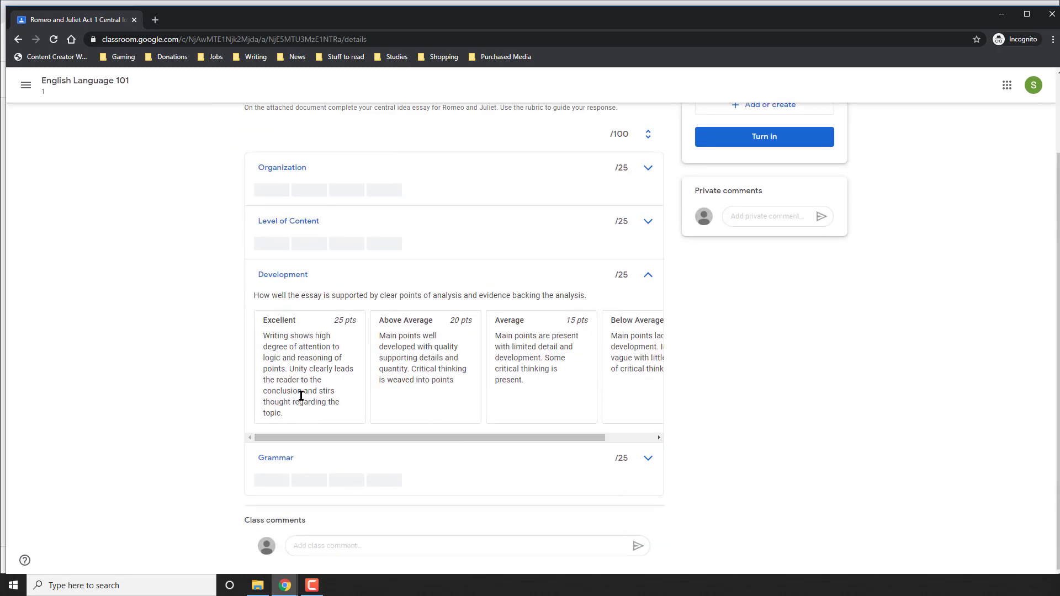
left_click(281, 458)
scroll(293, 387, "down", 1)
left_click(277, 338)
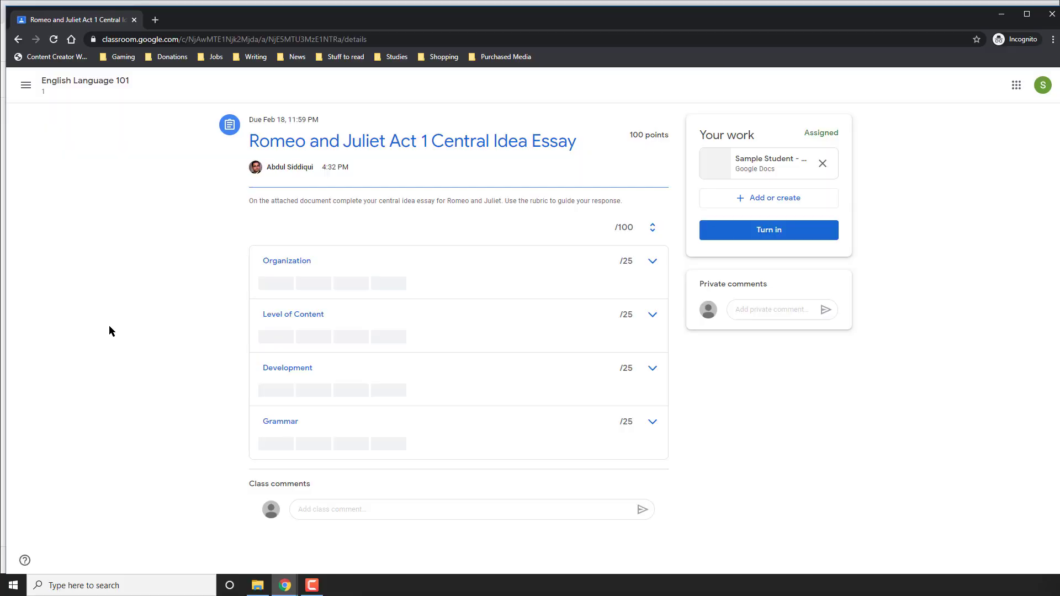
Open the attached essay Doc and type the indented sentence 'Romeo and Juliet is an essay by Shakespeare.'
left_click(740, 168)
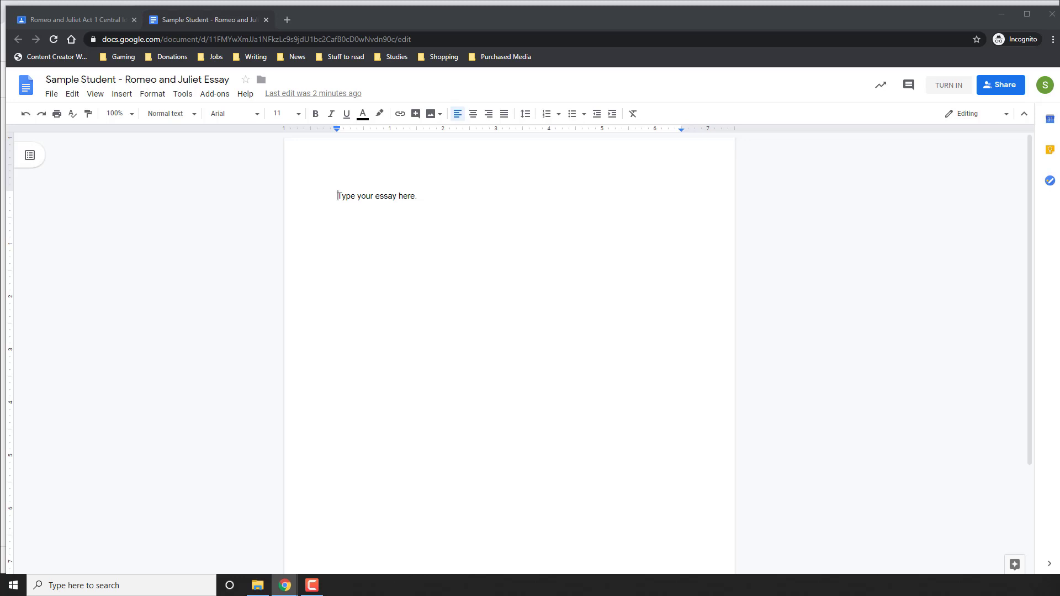
key("Return")
key("Tab")
type("Romeo and Juliet is an essay by Shakespeare.")
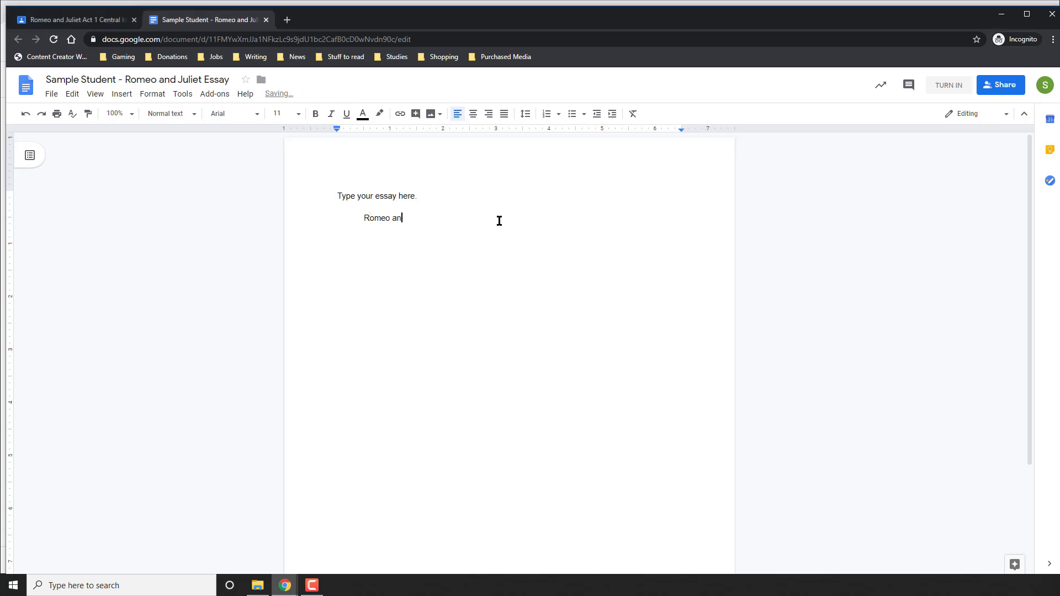
Paste the rest of the essay paragraph and start turning in the document
right_click(538, 224)
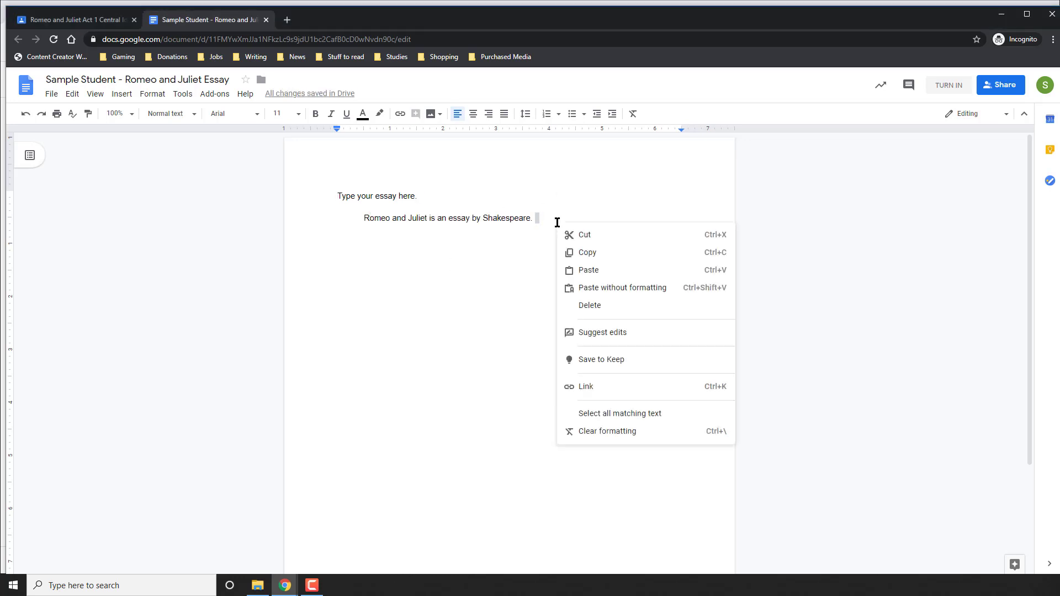
left_click(580, 333)
type("It’s true that Romeo and Juliet have some spectacularly bad luck. Tybalt picks a fatal fight with Romeo on the latter’s wedding day, causing Capulet to move up the wedding with Paris. The crucial letter from Friar Lawrence goes missing due to an ill-timed outbreak of the plague. Romeo kills himself mere moments before Juliet wakes up. It’s also true that the lovers aren’t solely responsible for their difficult situation: Their friends, their families, and their society each played a role in creating the tragic circumstances. However, even if we allow that fate or some other divine force caused Romeo and Juliet to fall in love at first sight, thereby setting the action into motion, Shakespeare makes it clear that the characters’ own decisions push that situation to its tragic conclusion. Either Romeo or Juliet, it is suggested, could have halted the headlong rush into destruction at any of several points.")
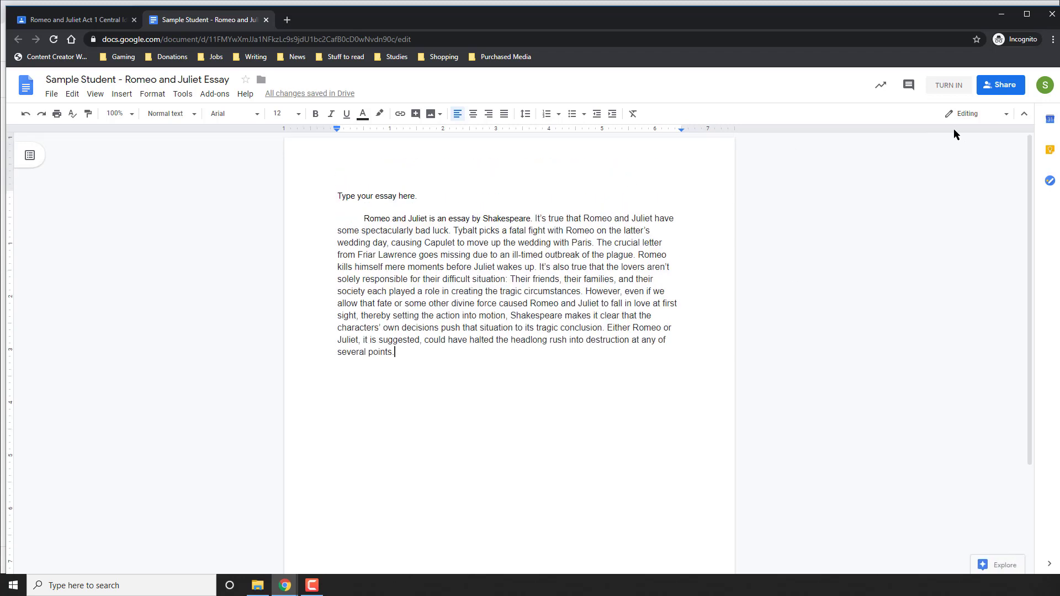
left_click(946, 89)
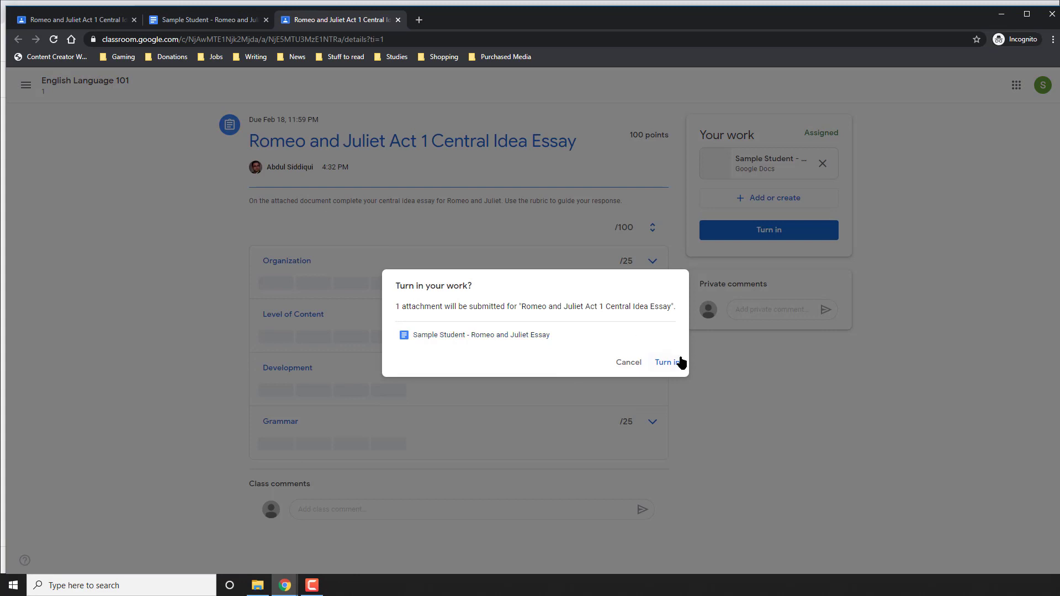
Confirm turning in the essay and close the essay document tab
left_click(680, 362)
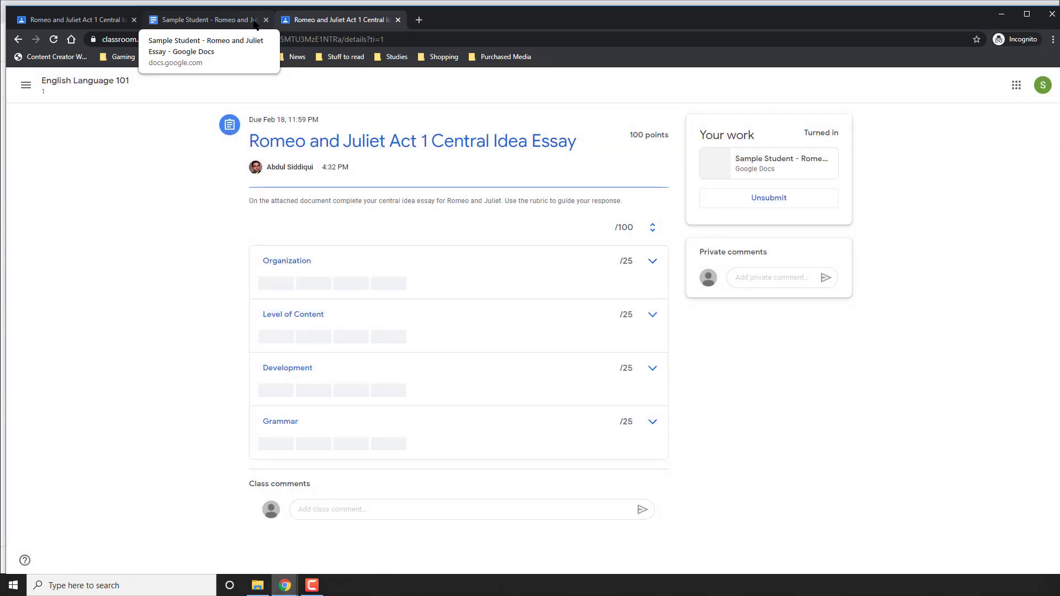
left_click(269, 25)
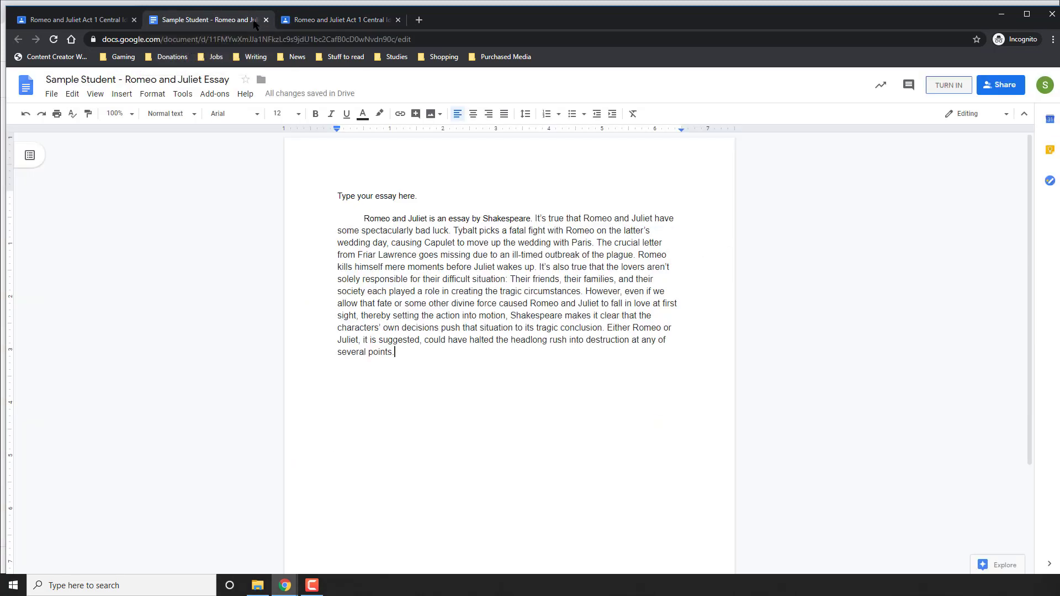
left_click(266, 20)
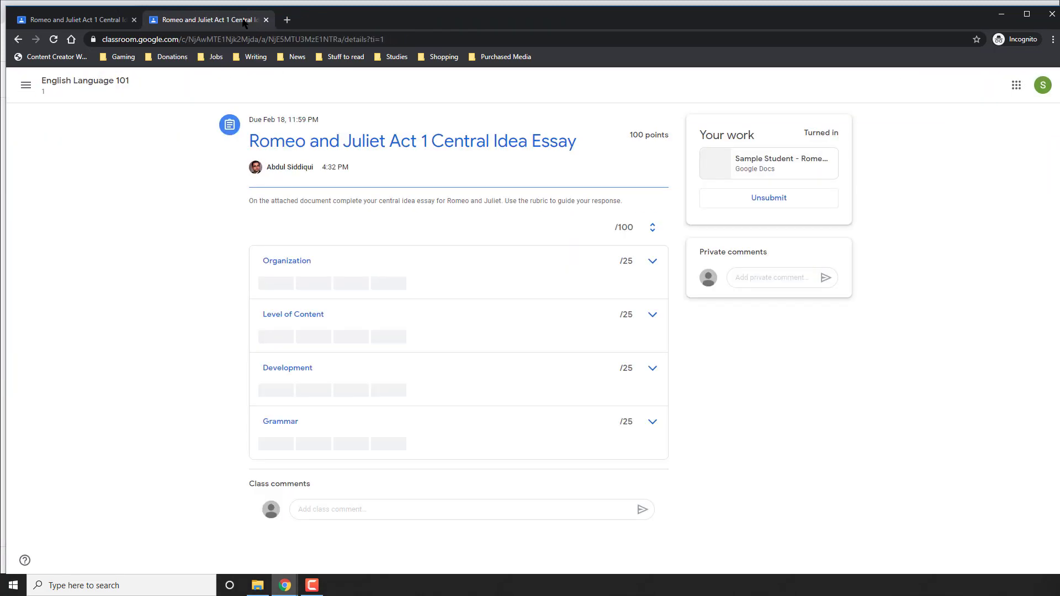
Close the duplicate assignment tab and the student's incognito window
left_click(282, 261)
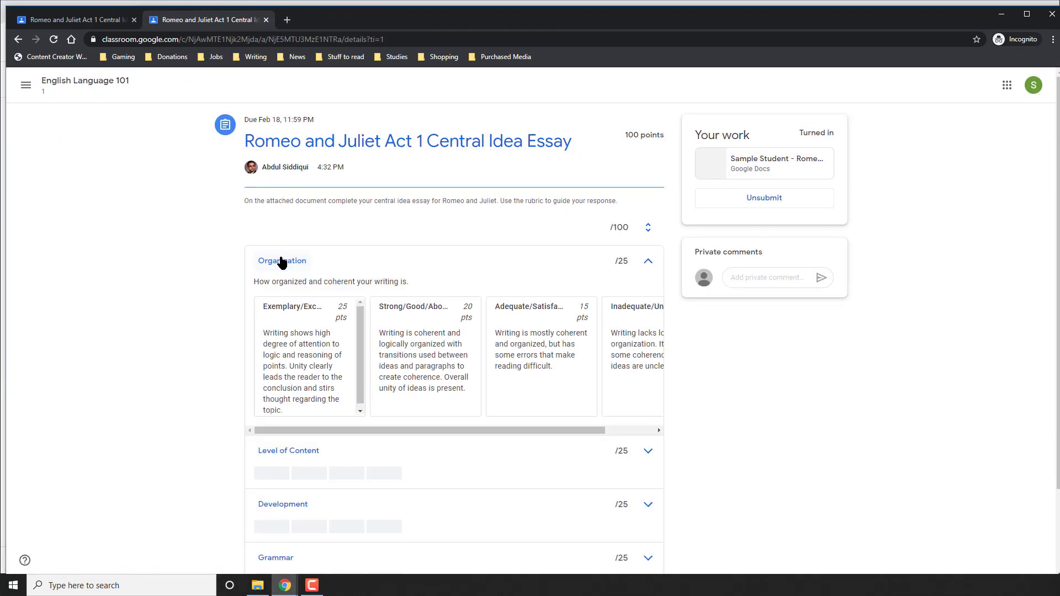
left_click(282, 261)
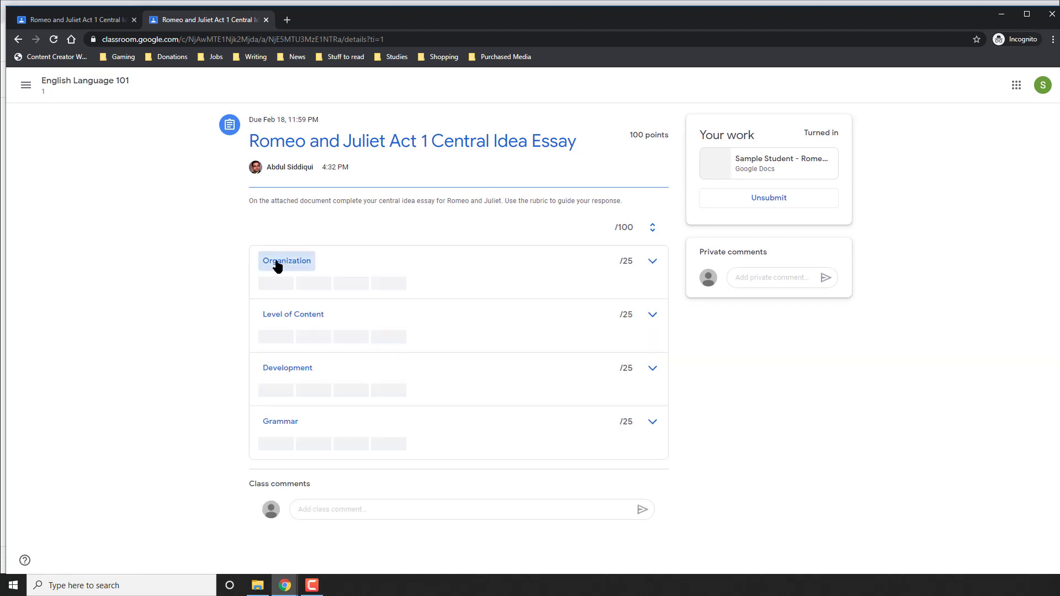
left_click(265, 20)
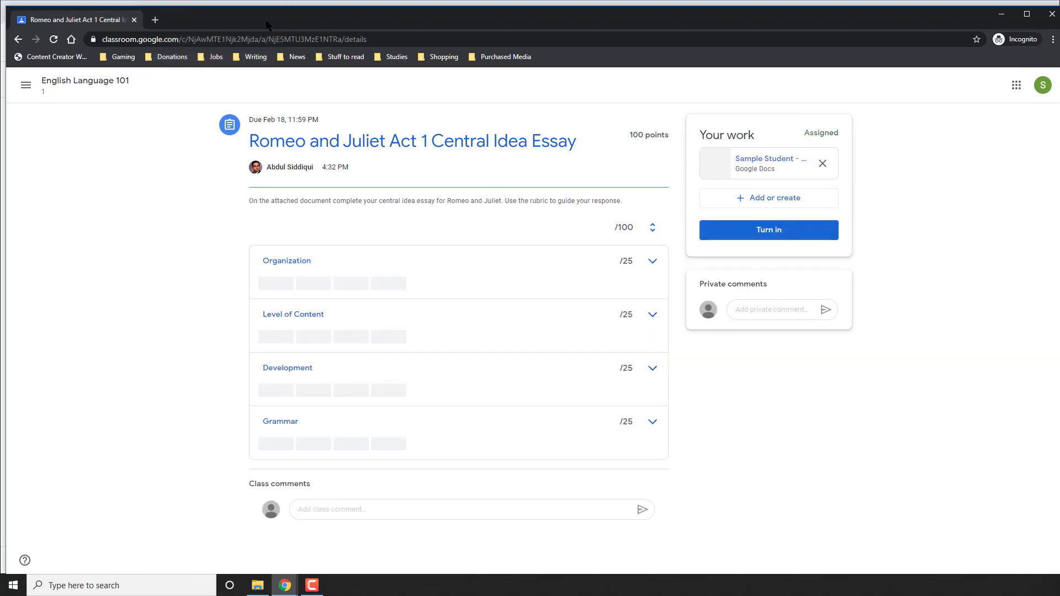
left_click(135, 20)
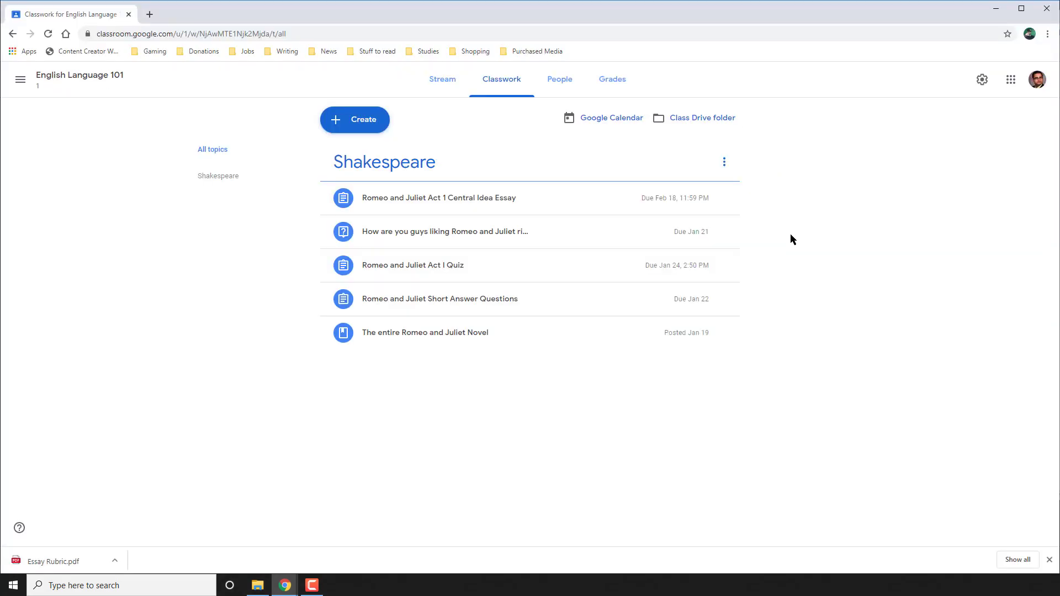
Open the student's submission from the Romeo and Juliet essay's Turned in list
left_click(586, 208)
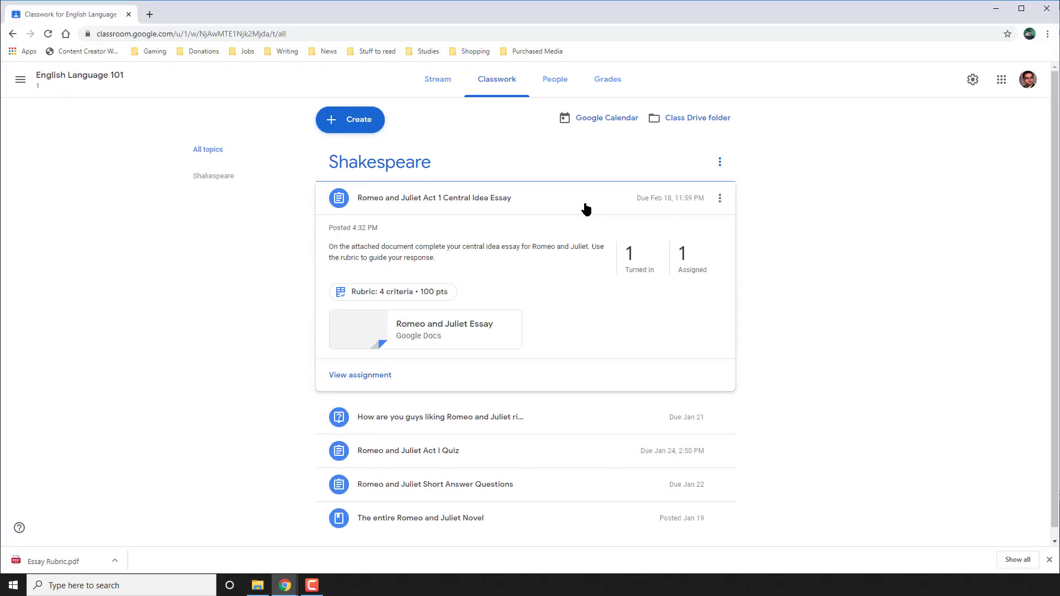
left_click(641, 267)
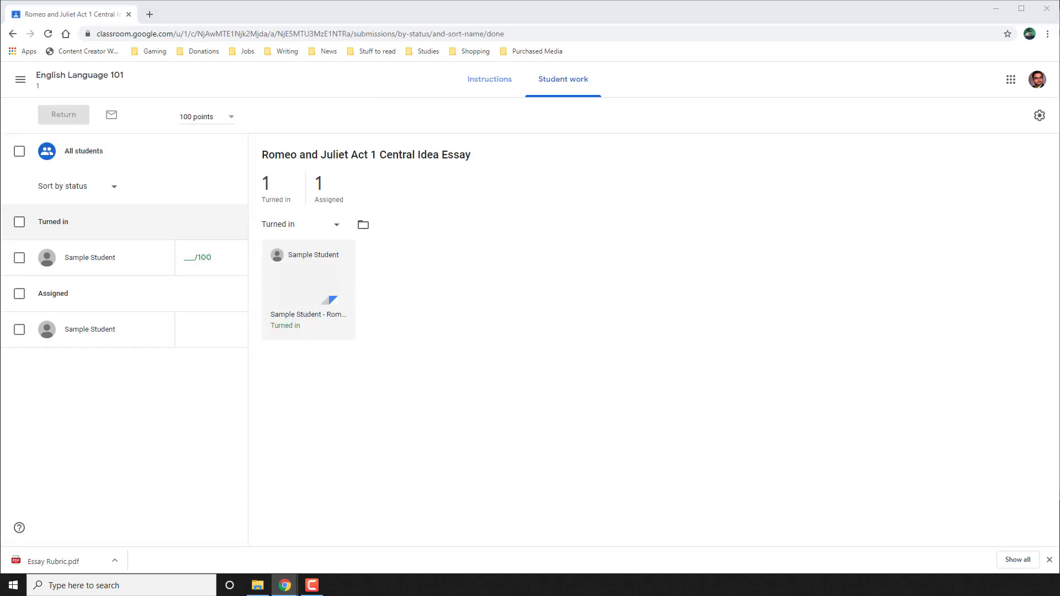
left_click(301, 296)
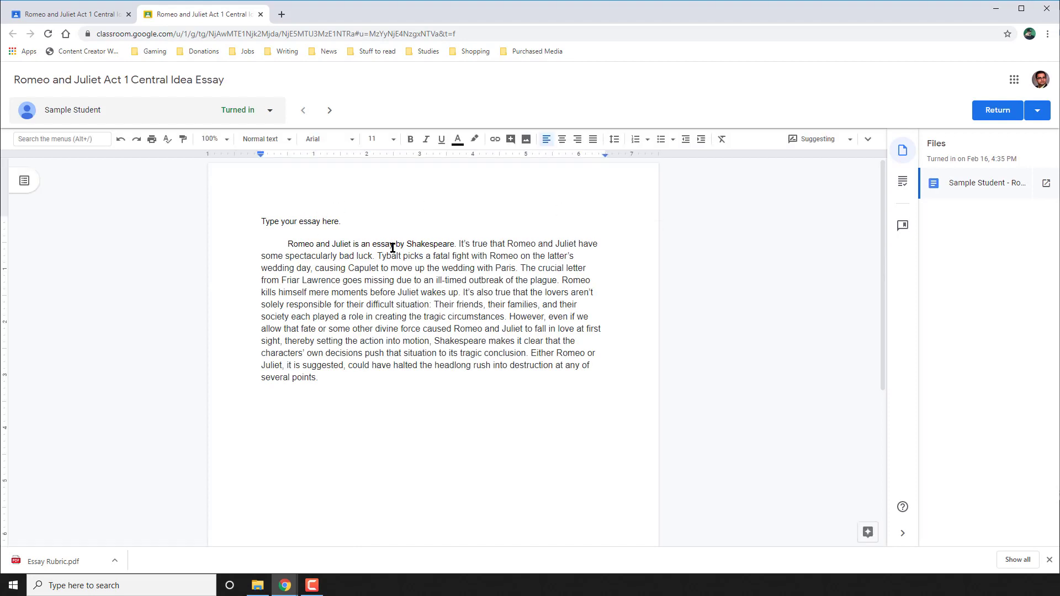
In suggesting mode, suggest inserting 'William' and deleting the s in Paris
left_click(848, 141)
left_click(780, 252)
type("William")
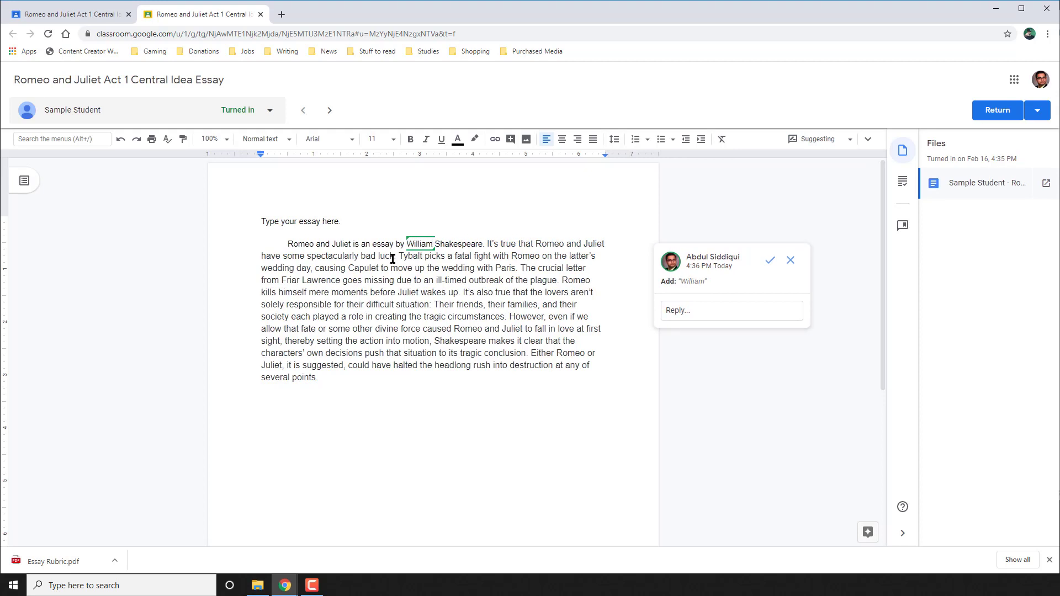
left_click(516, 270)
key("BackSpace")
Comment 'Be sure to quote and cite page numbers' on Paris and question the final sentence's relevance
right_click(516, 268)
left_click(549, 423)
type("Be sure to quote and cite page numbers")
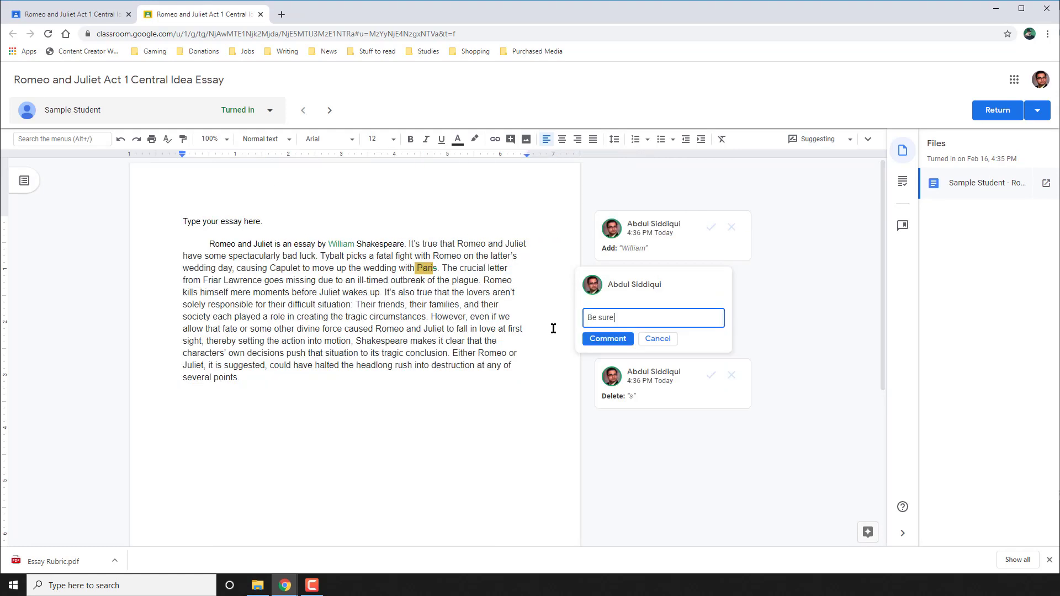
left_click(607, 349)
left_click_drag(240, 378, 452, 353)
right_click(476, 366)
left_click(497, 425)
type("Unclear; what does this have to do with the central idea?")
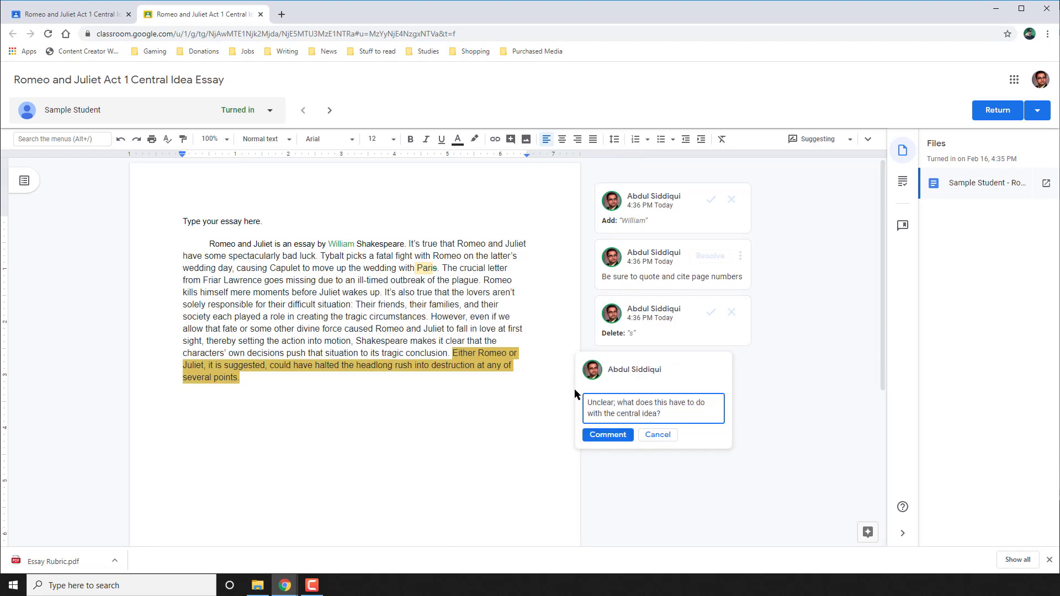
key("ctrl+Return")
left_click(902, 182)
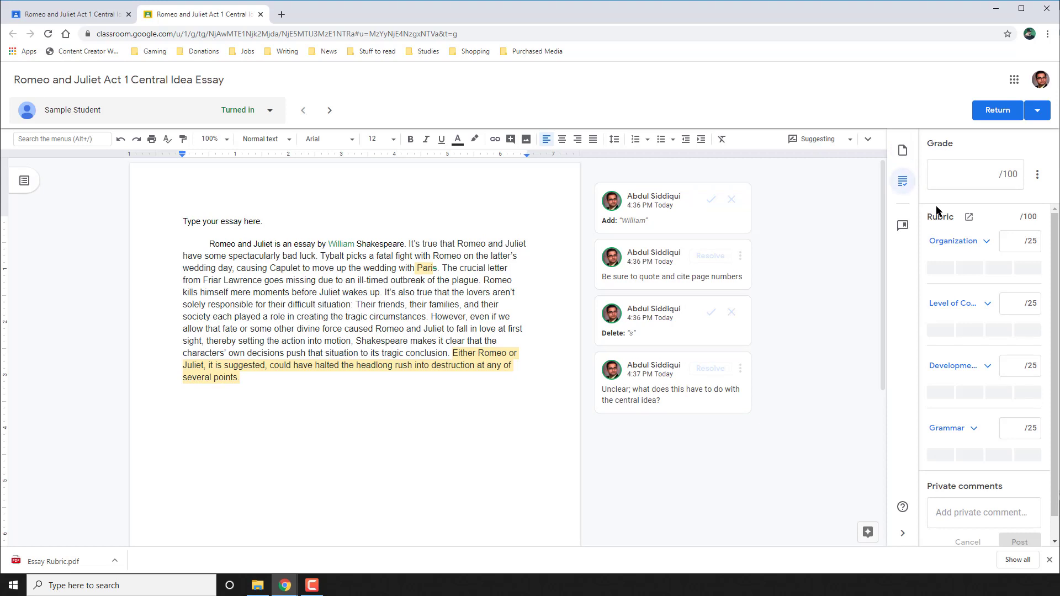
Rate Organization Exemplary for 25/25 points and collapse its levels
scroll(951, 241, "down", 1)
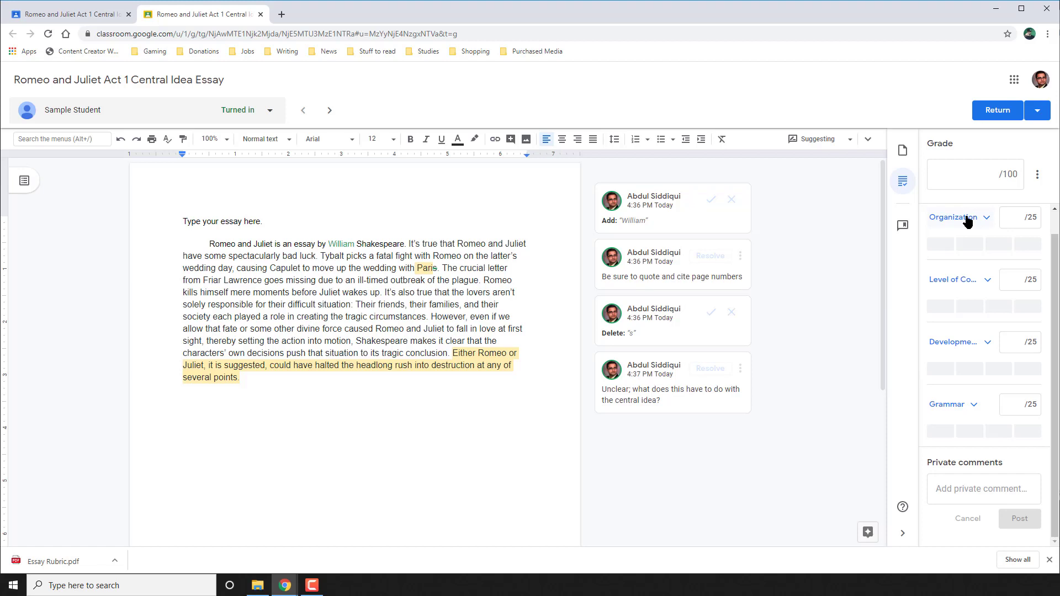
left_click(967, 218)
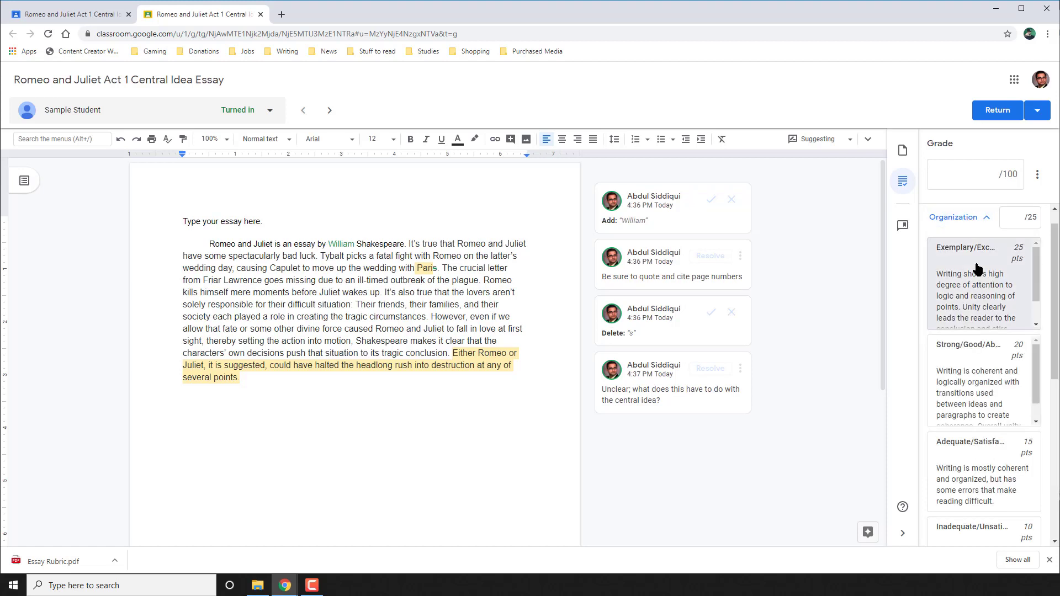
scroll(977, 269, "down", 1)
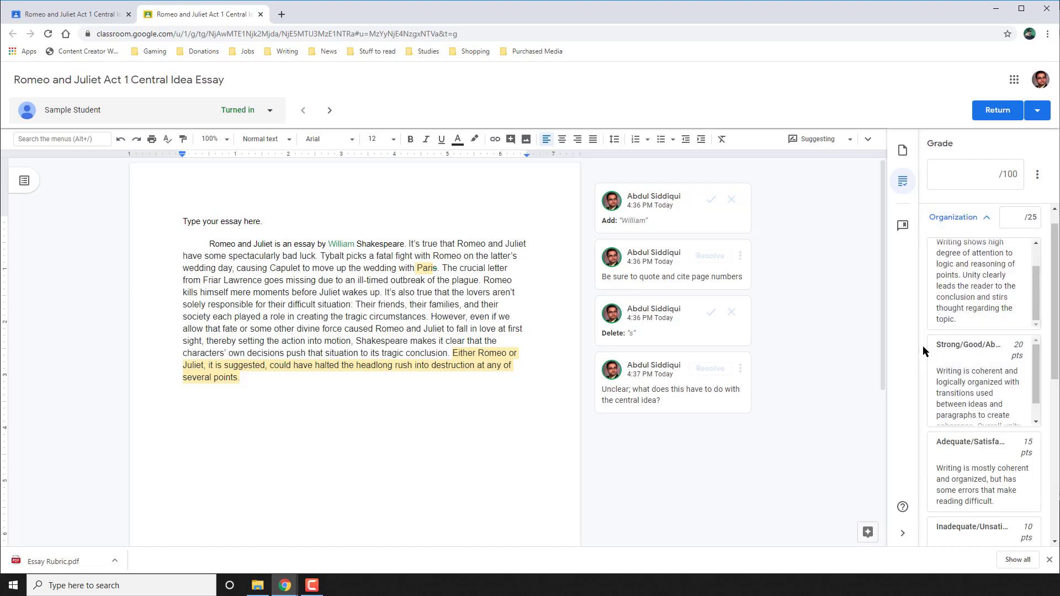
scroll(923, 351, "down", 2)
scroll(923, 351, "down", 1)
scroll(928, 350, "up", 3)
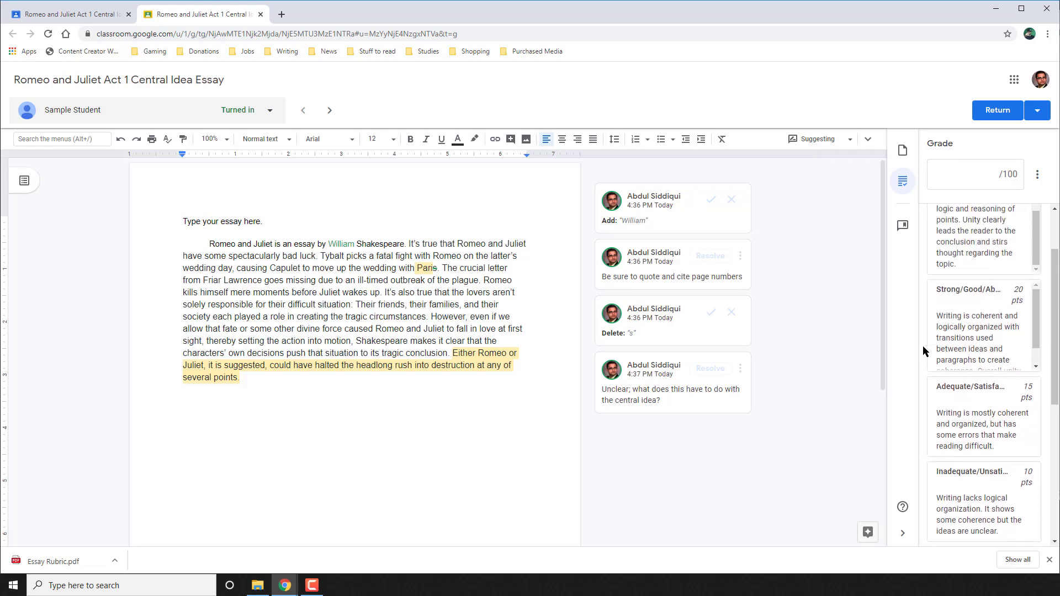
scroll(966, 309, "down", 1)
scroll(966, 320, "down", 5)
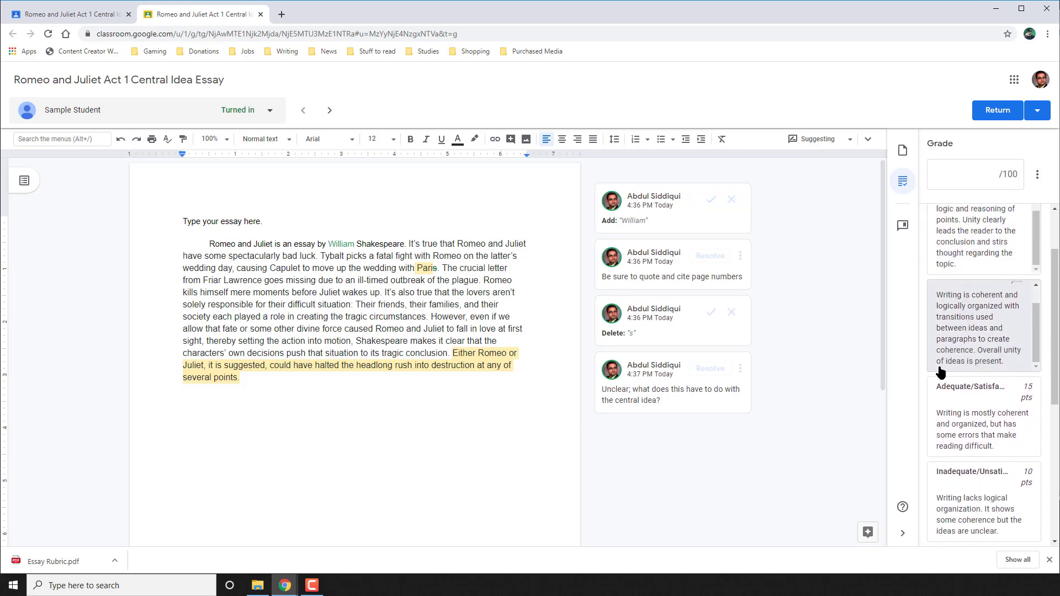
scroll(977, 326, "up", 5)
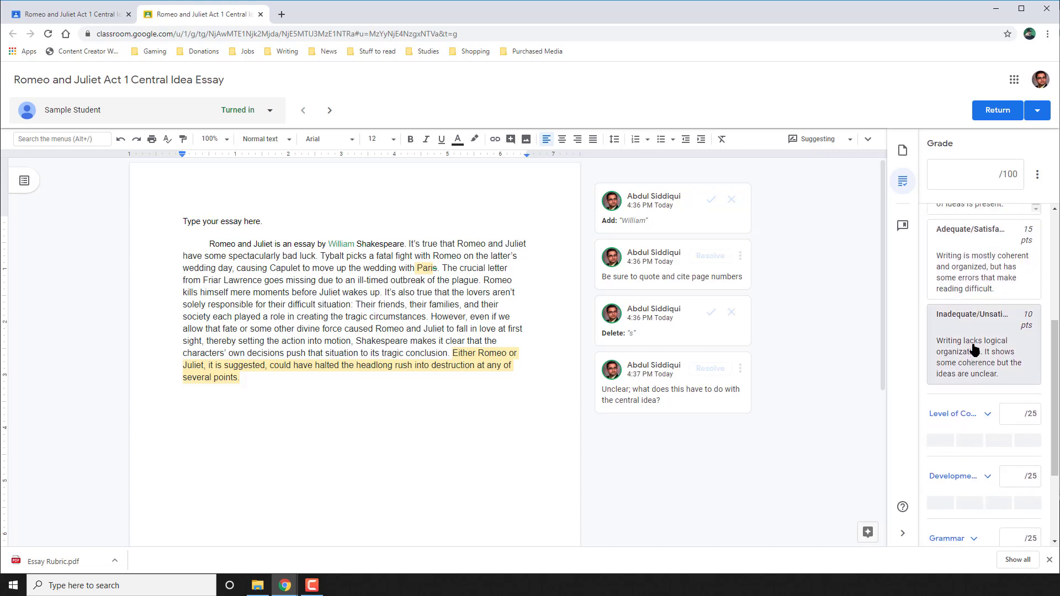
scroll(968, 288, "up", 3)
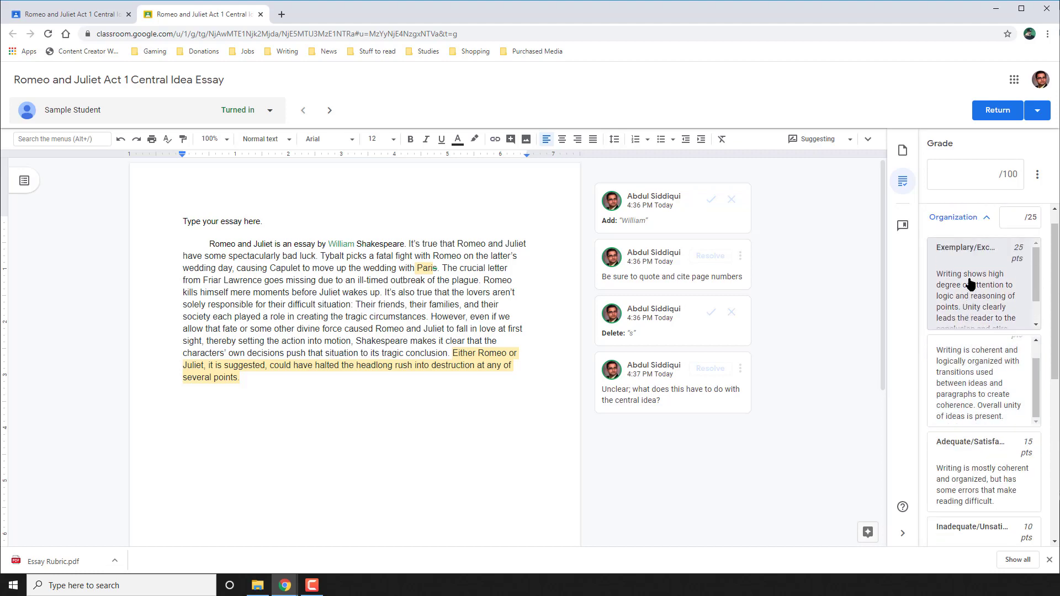
left_click(973, 327)
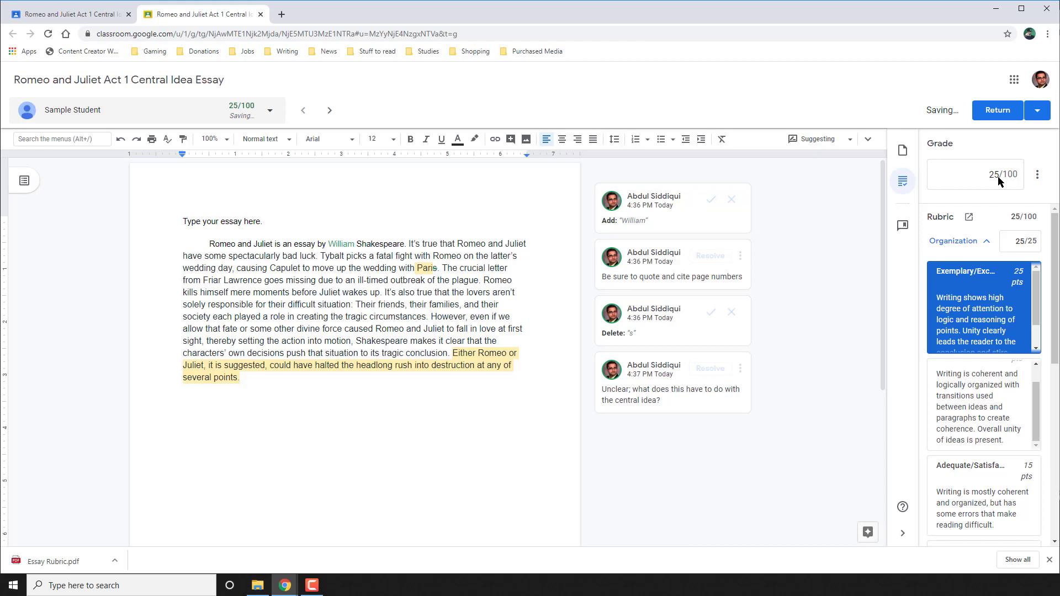
left_click(987, 240)
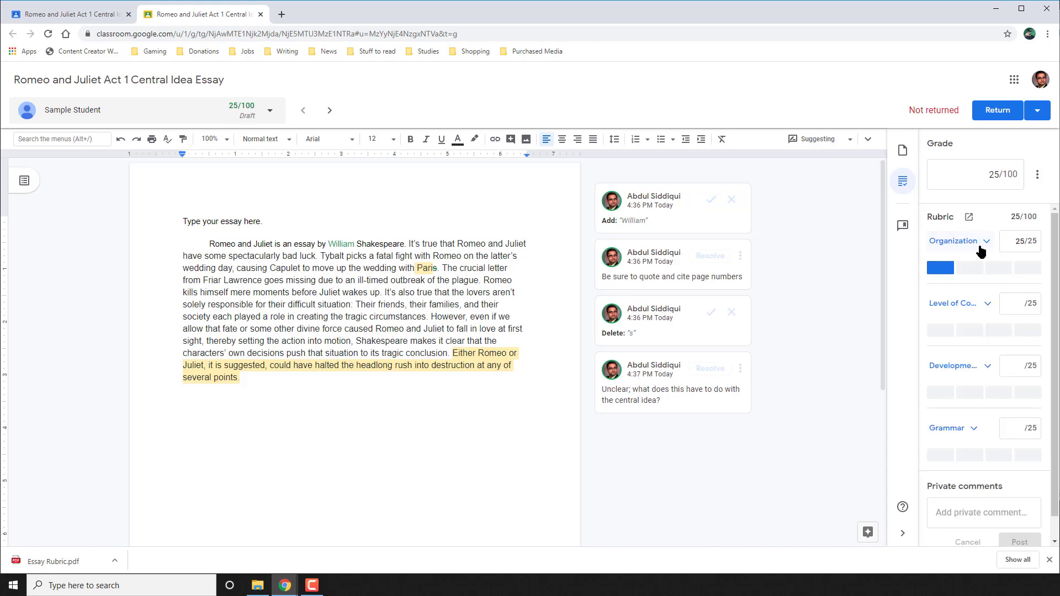
Score Level of Content at 15 points and collapse its levels
left_click(940, 305)
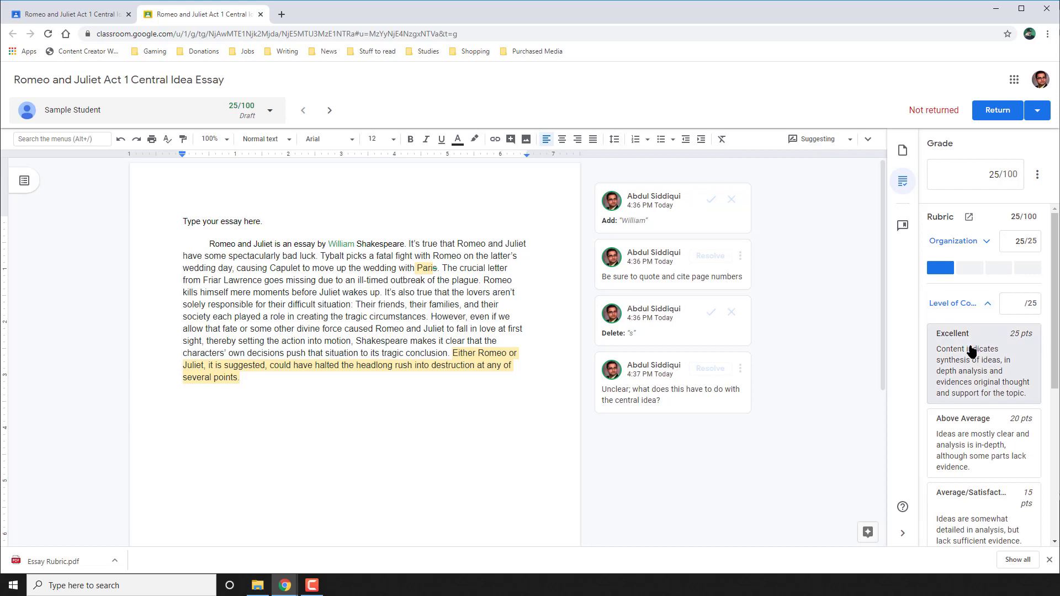
scroll(972, 349, "down", 2)
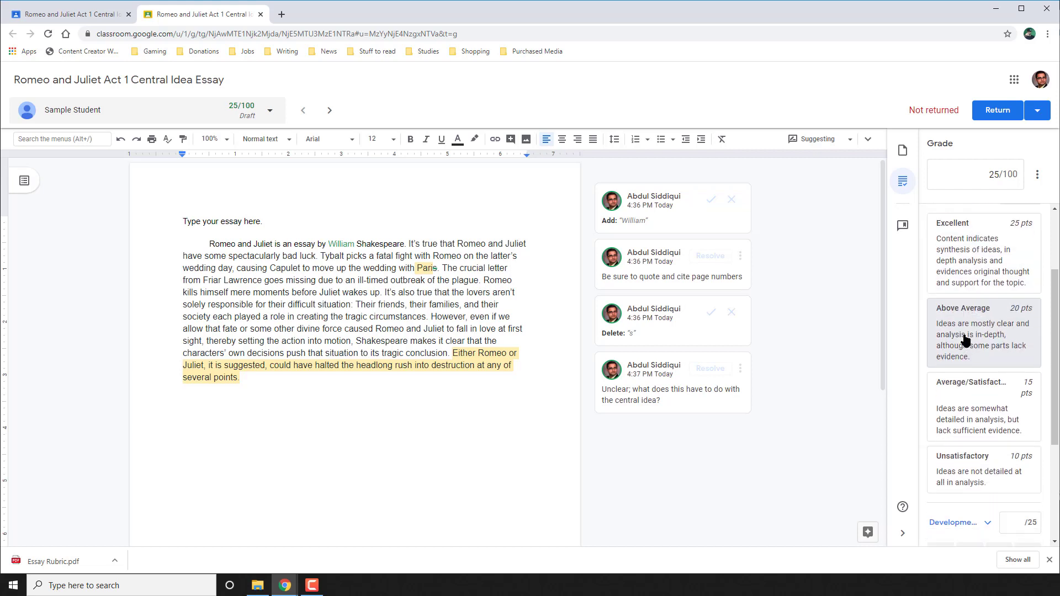
left_click(994, 395)
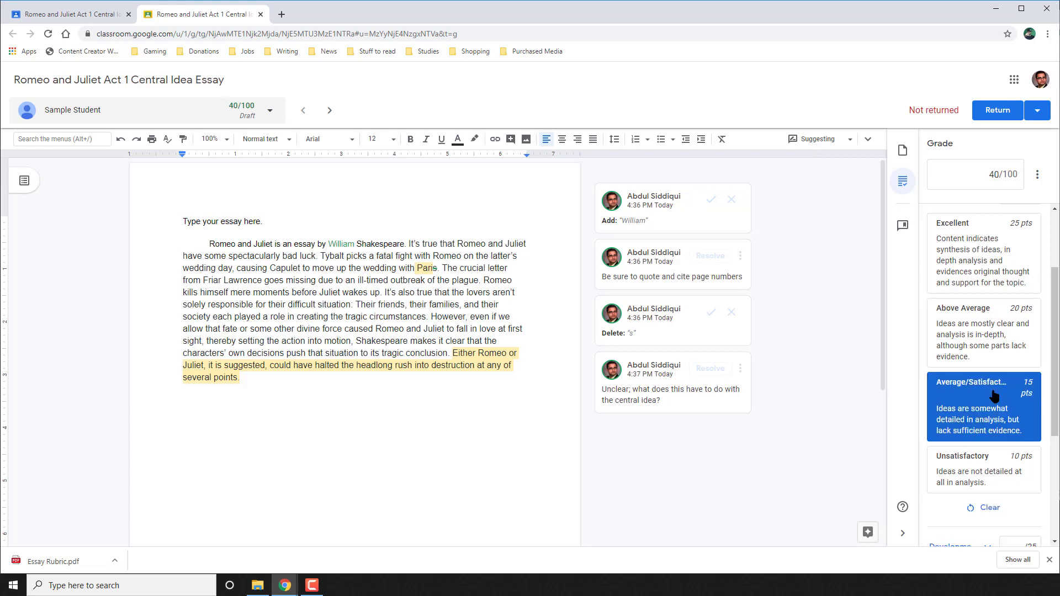
scroll(972, 396, "up", 3)
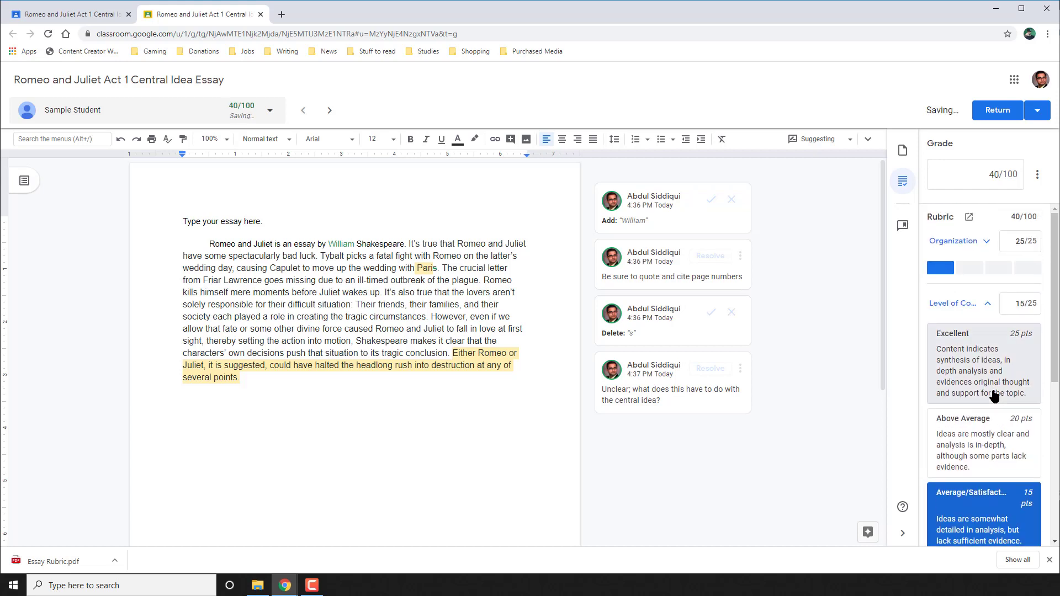
left_click(968, 309)
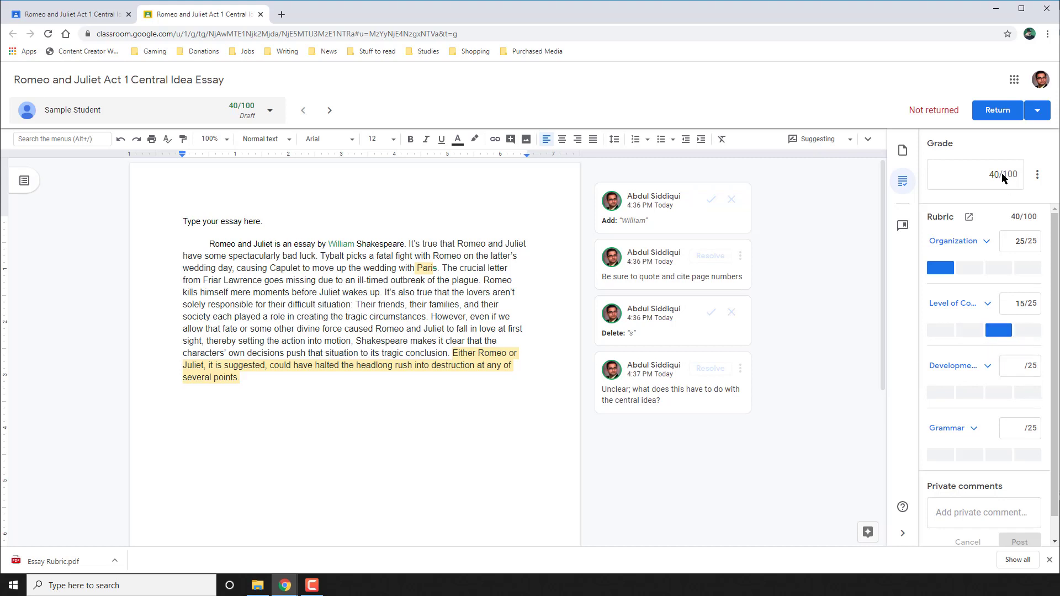
Score Development at 15 points, changing from an initial 20-point Above Average rating
scroll(923, 309, "down", 1)
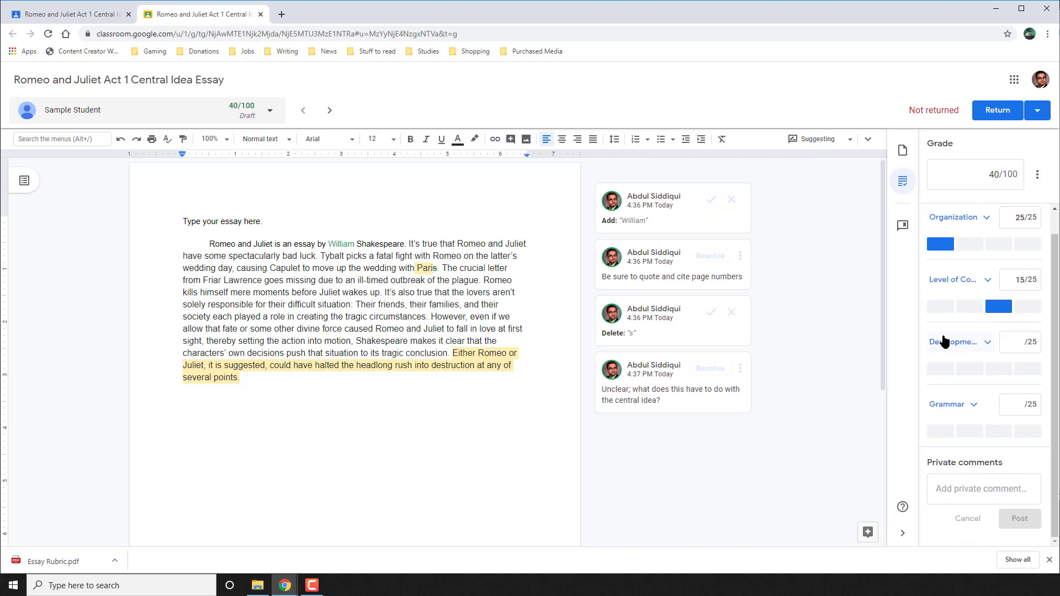
left_click(944, 342)
scroll(958, 408, "down", 1)
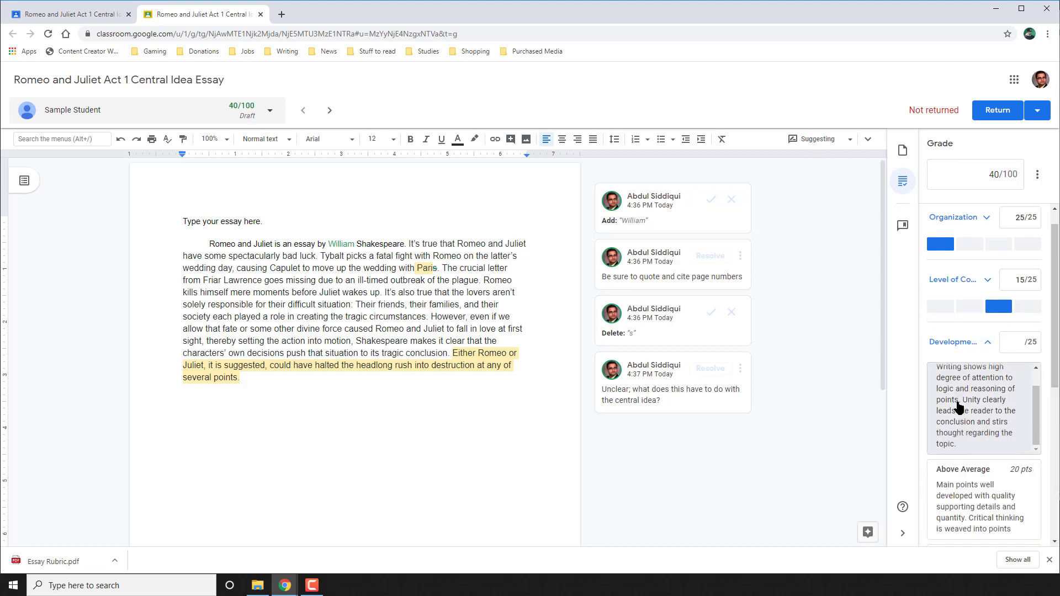
scroll(1016, 469, "down", 4)
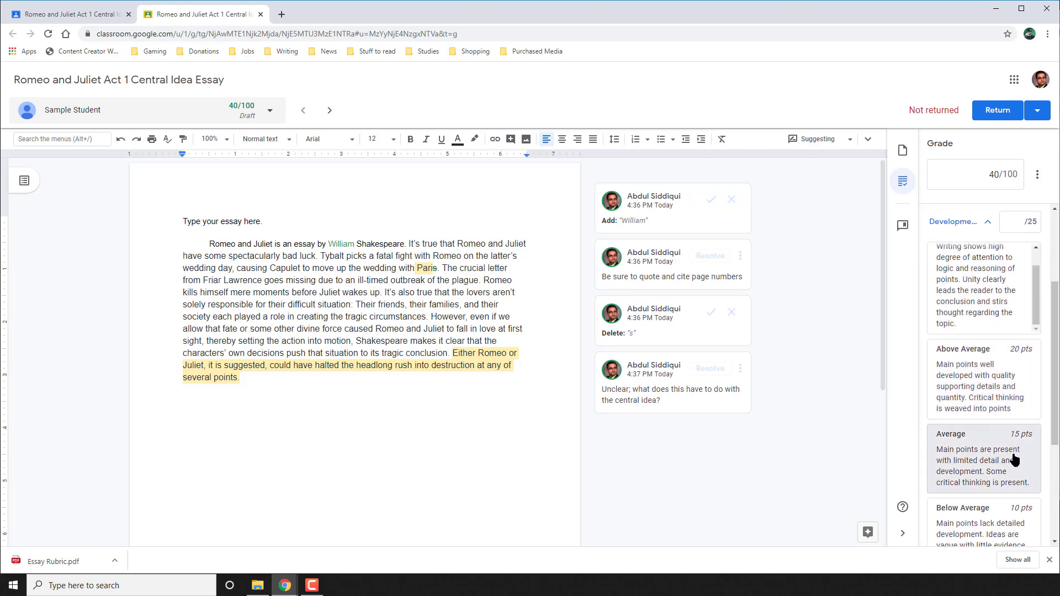
scroll(996, 435, "up", 2)
left_click(952, 389)
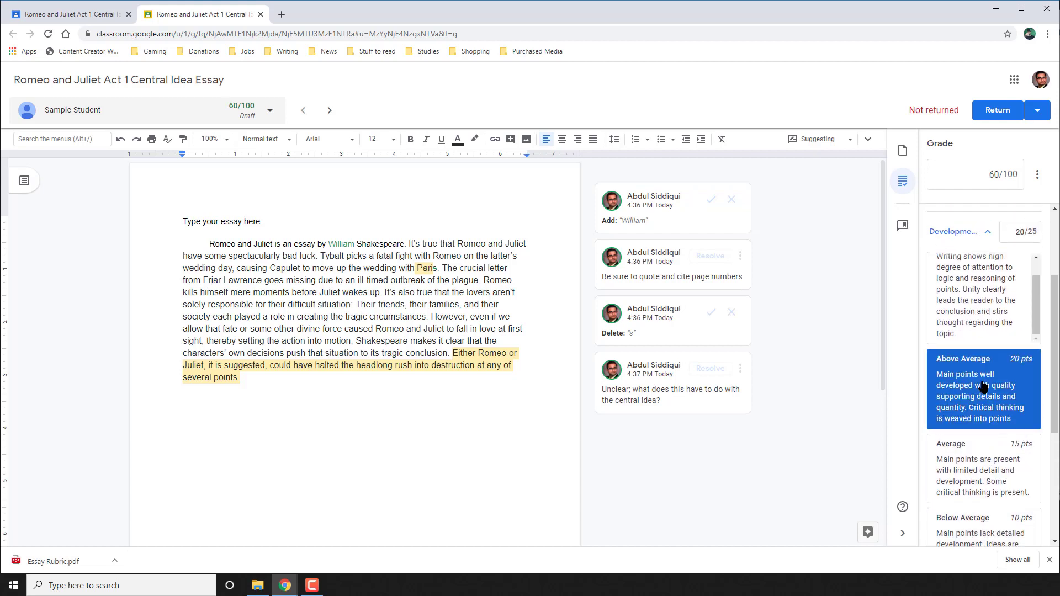
left_click(975, 233)
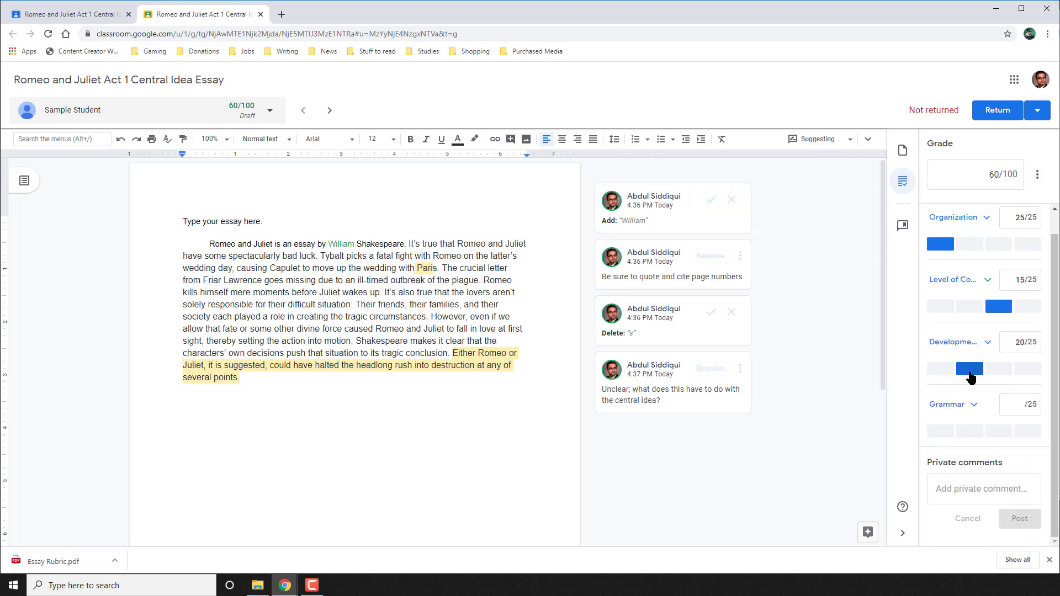
left_click(999, 370)
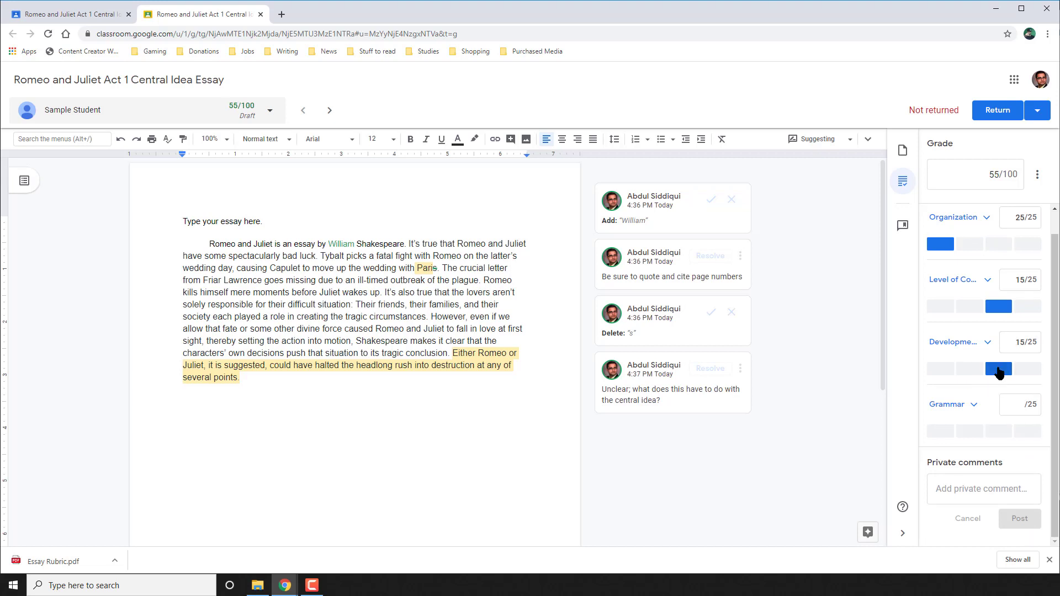
Rate Grammar Excellent for the full 25 points and collapse its levels
left_click(964, 406)
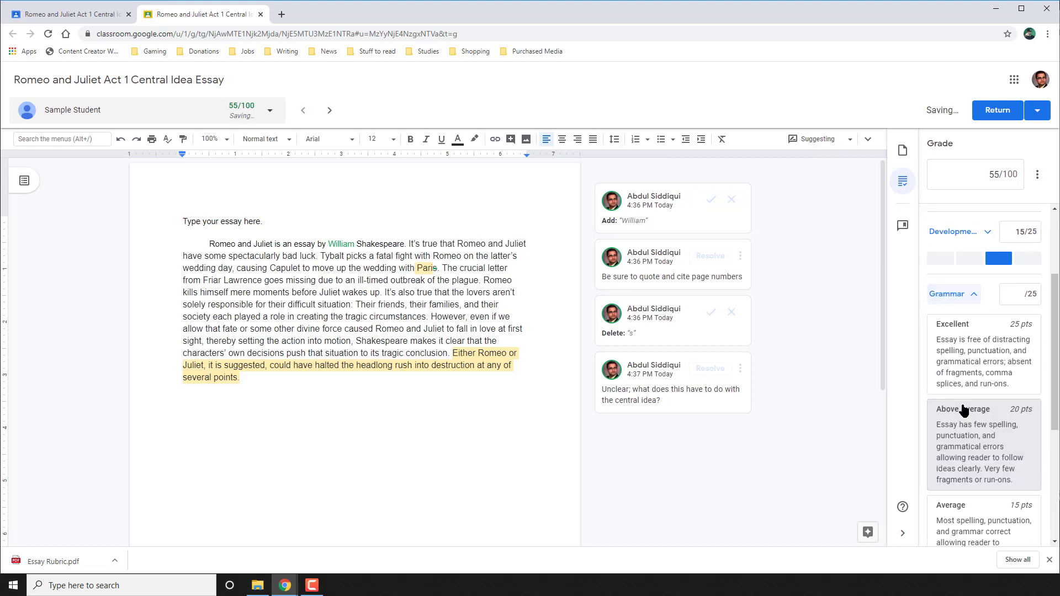
scroll(973, 390, "down", 4)
scroll(971, 403, "up", 4)
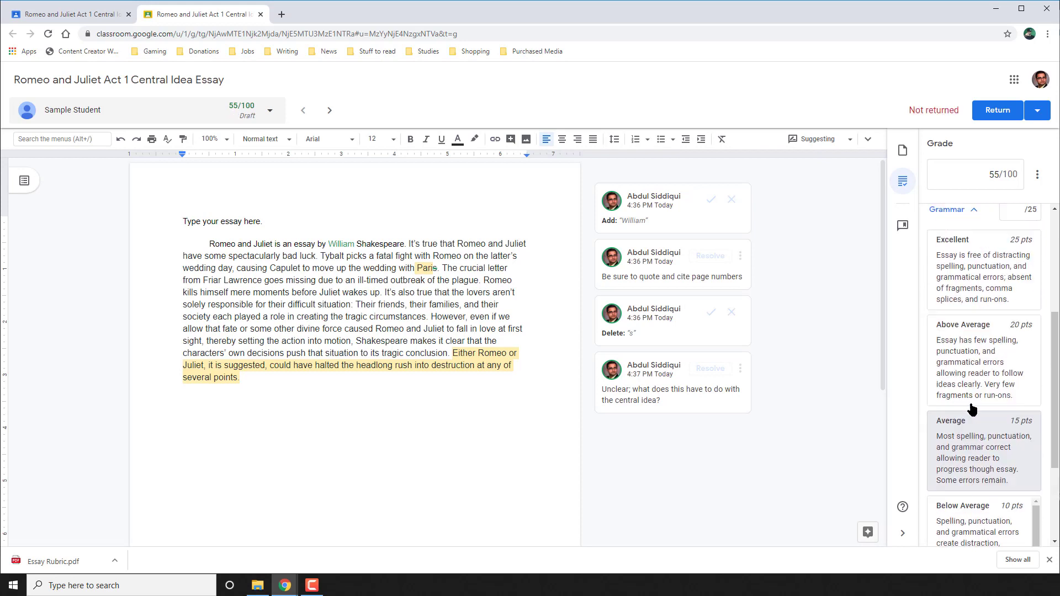
left_click(972, 353)
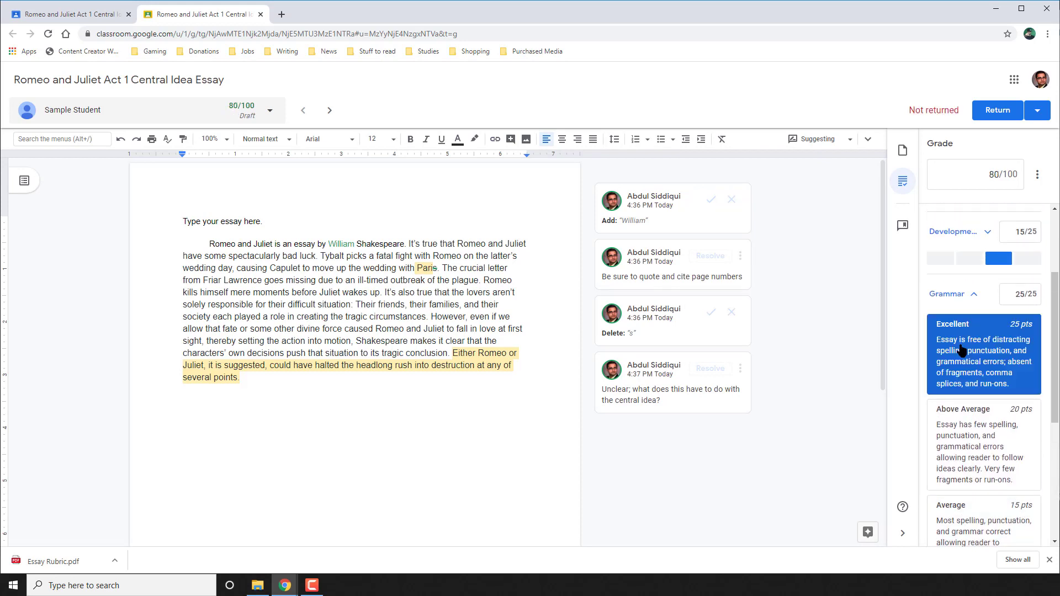
left_click(966, 293)
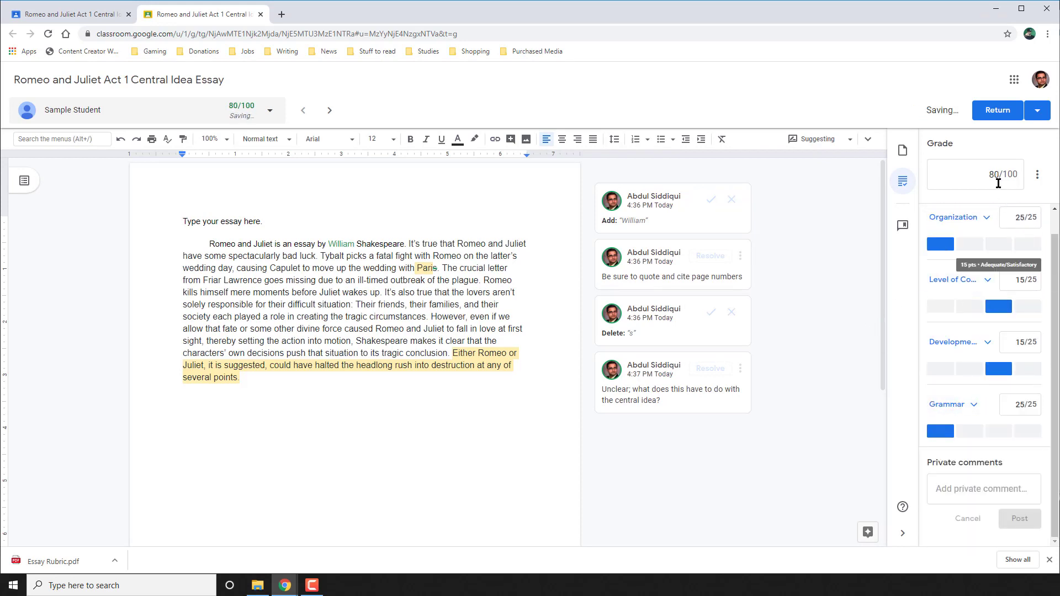
Post the private comment "Focus on level of content and development." to the student
left_click(963, 484)
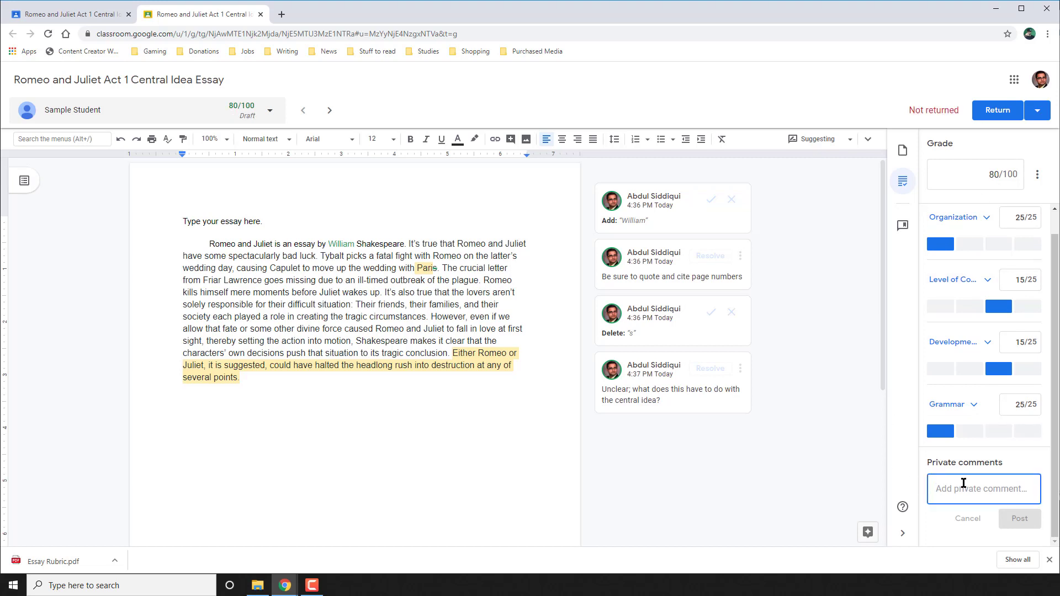
type("Focus on l")
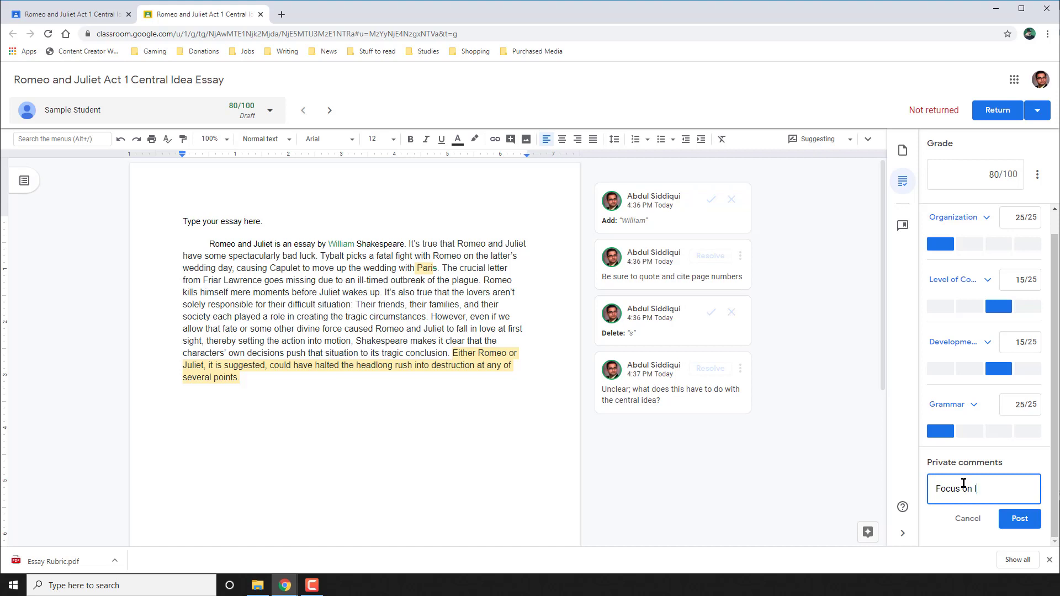
type("evel of content a")
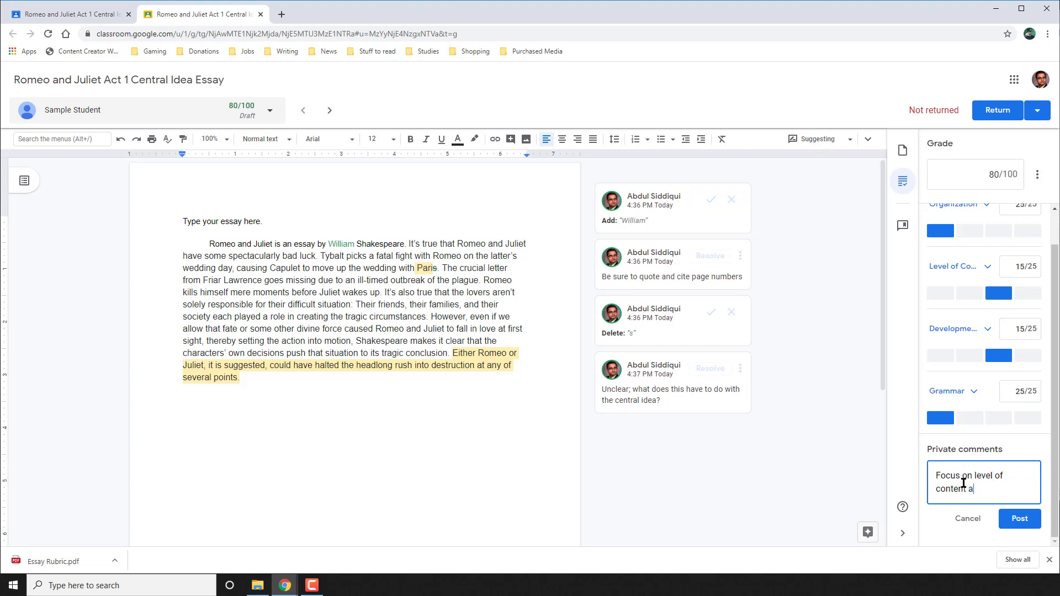
type("nd development.")
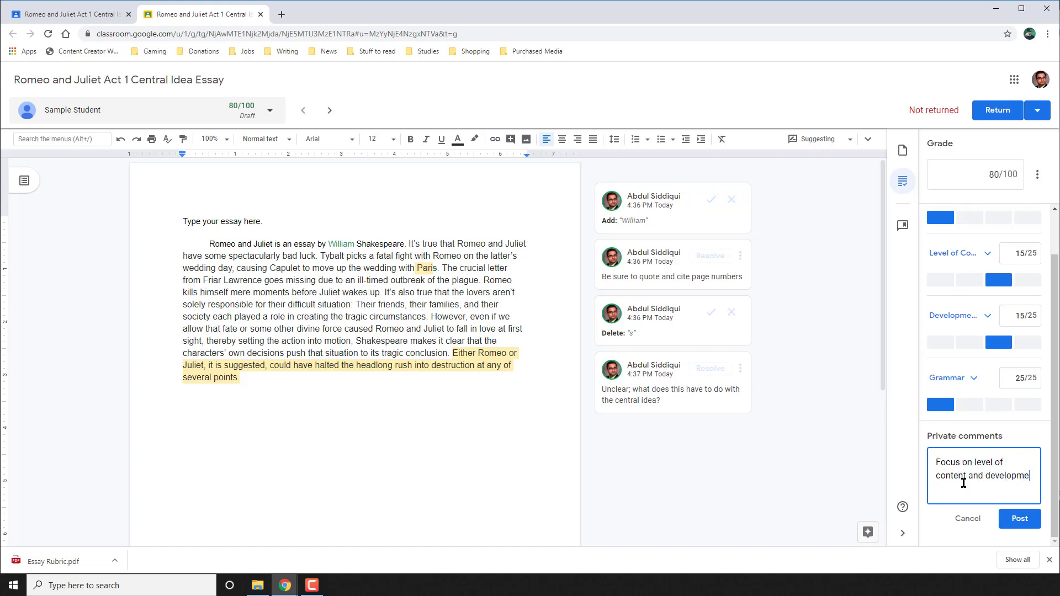
left_click(1005, 518)
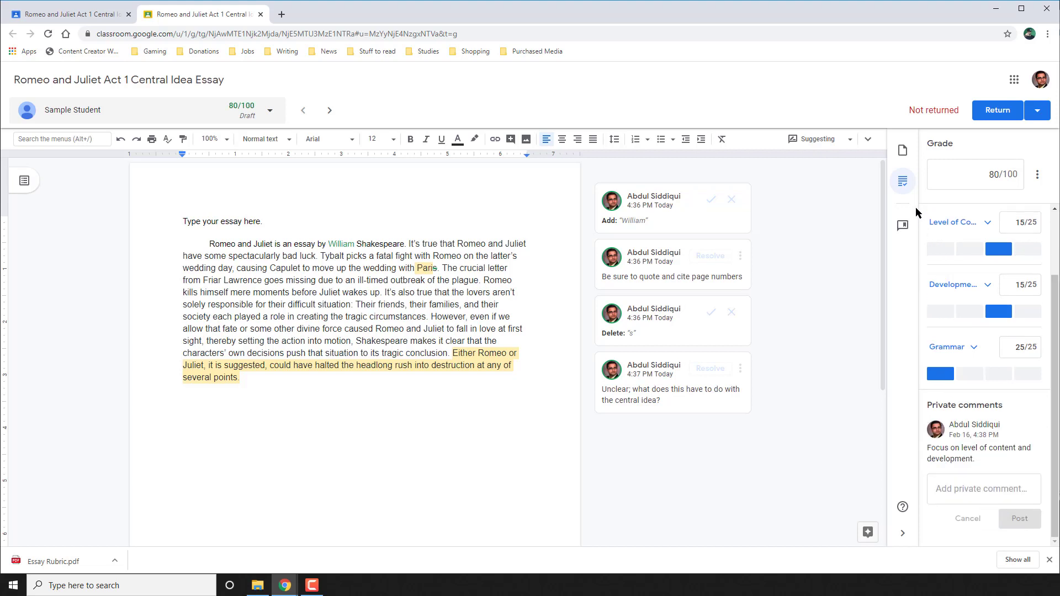
Return the graded essay to the student, confirming the return
left_click(995, 113)
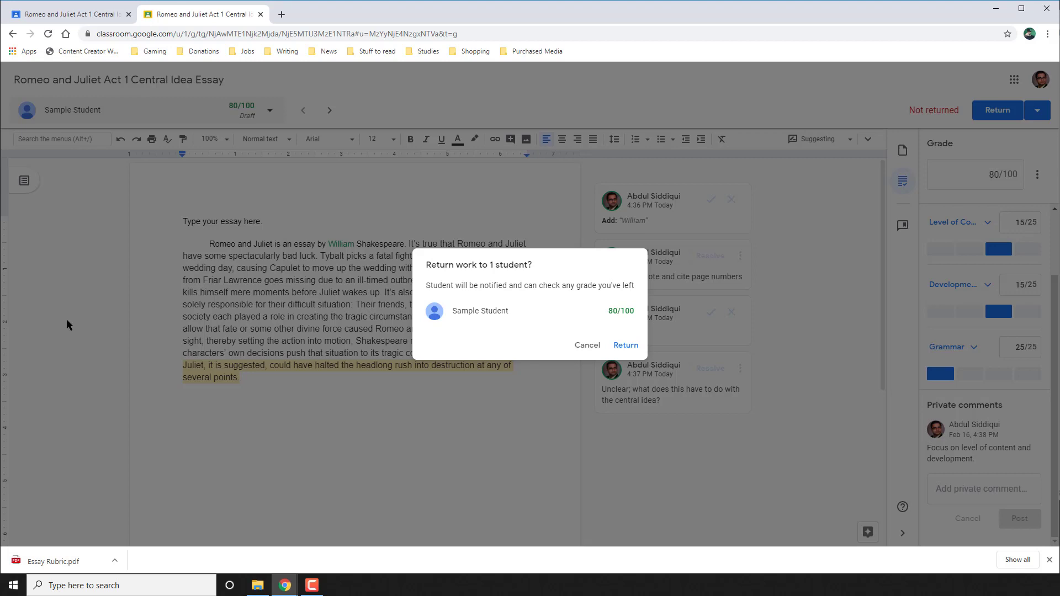
left_click(623, 347)
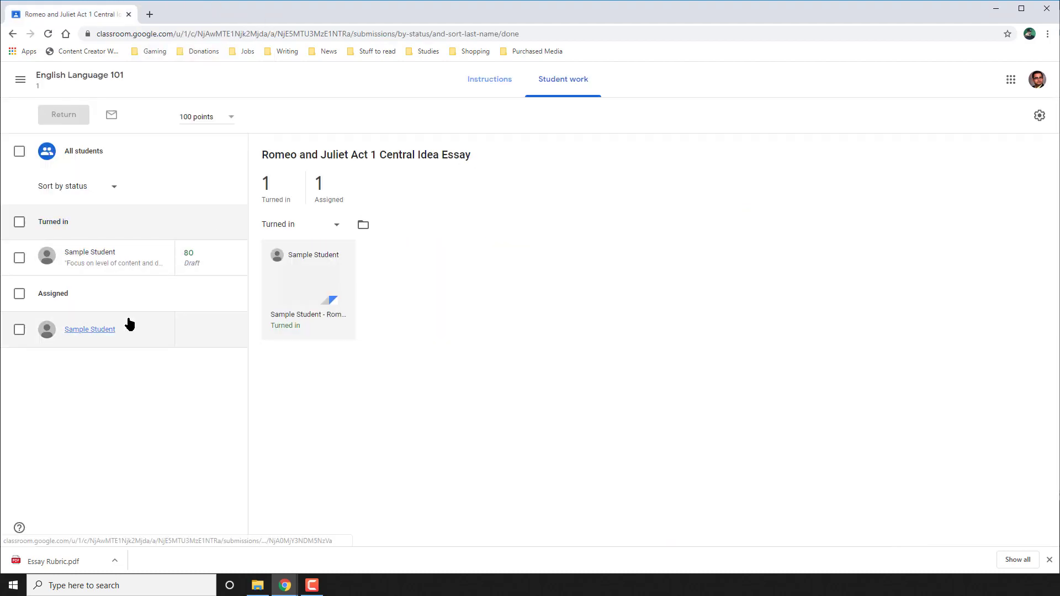
Open the graded student's submission to review the 80/100 rubric scores and private comment
left_click(130, 327)
left_click(110, 325)
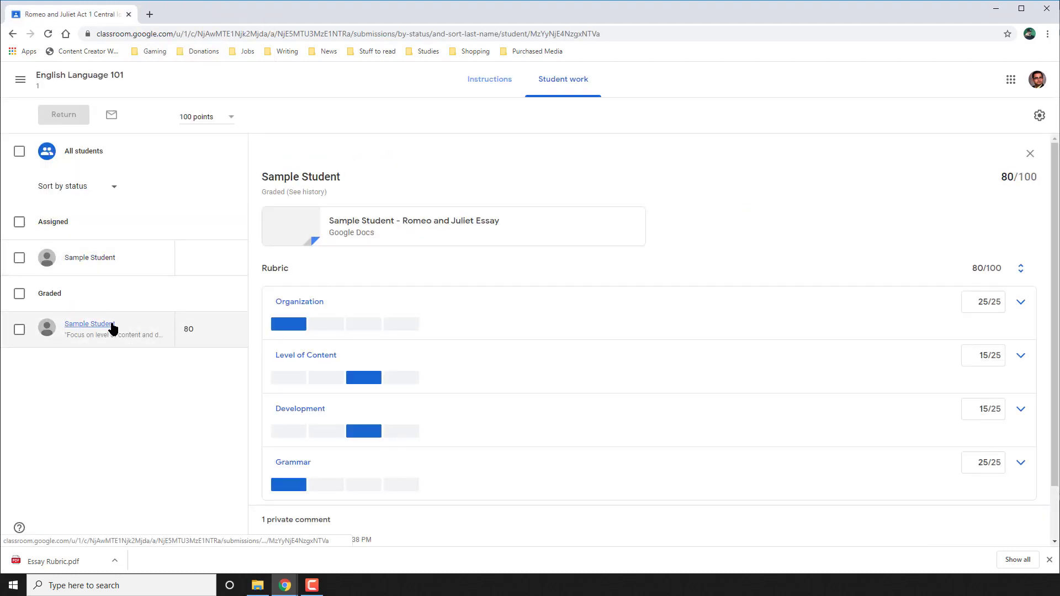
scroll(431, 303, "down", 1)
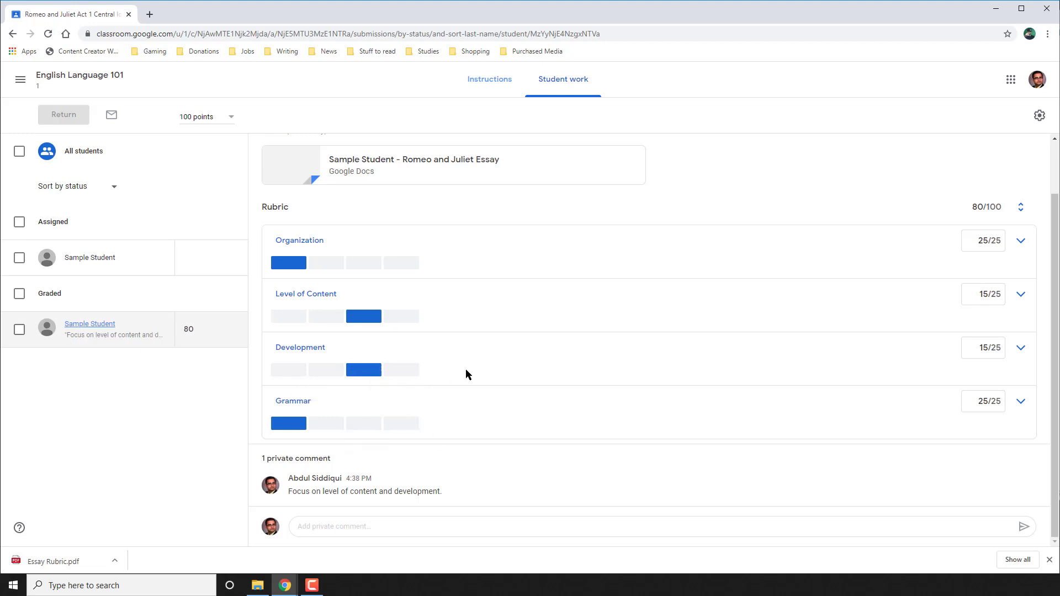
scroll(530, 376, "up", 1)
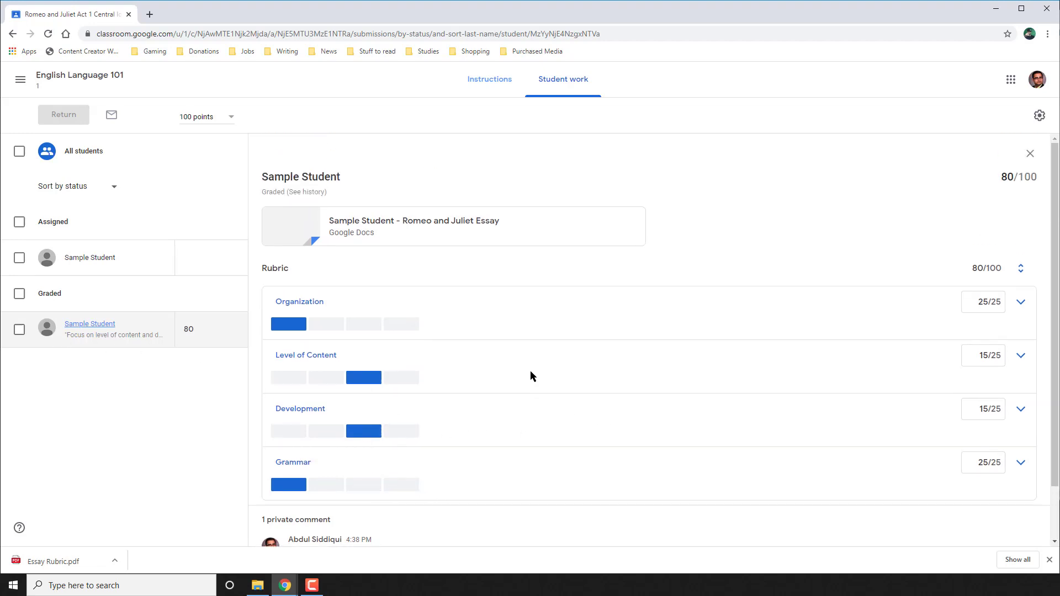
View the student's essay document in a new tab, then close it
left_click(411, 219)
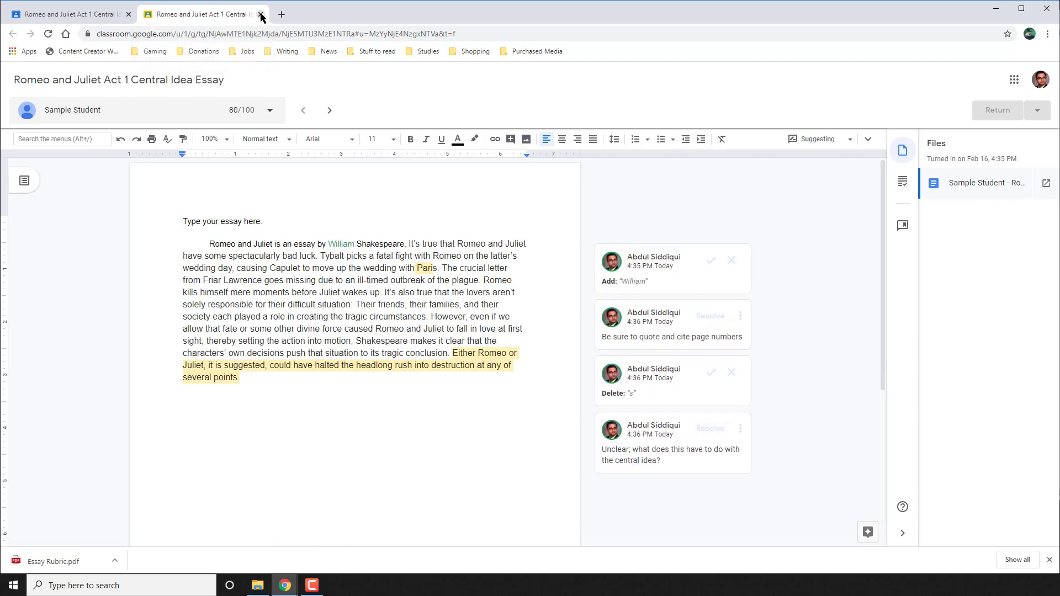
left_click(261, 15)
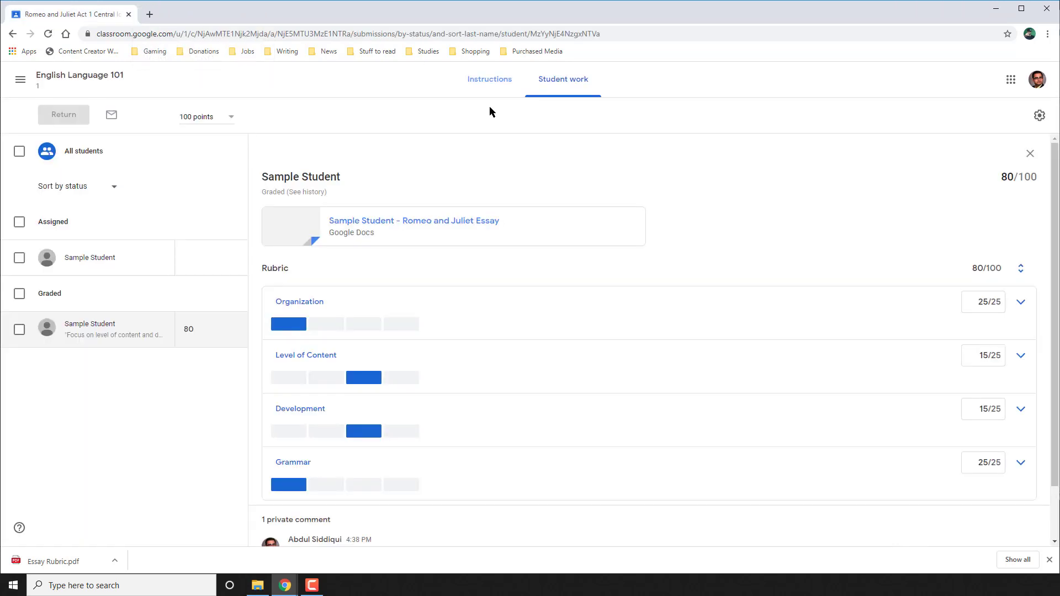